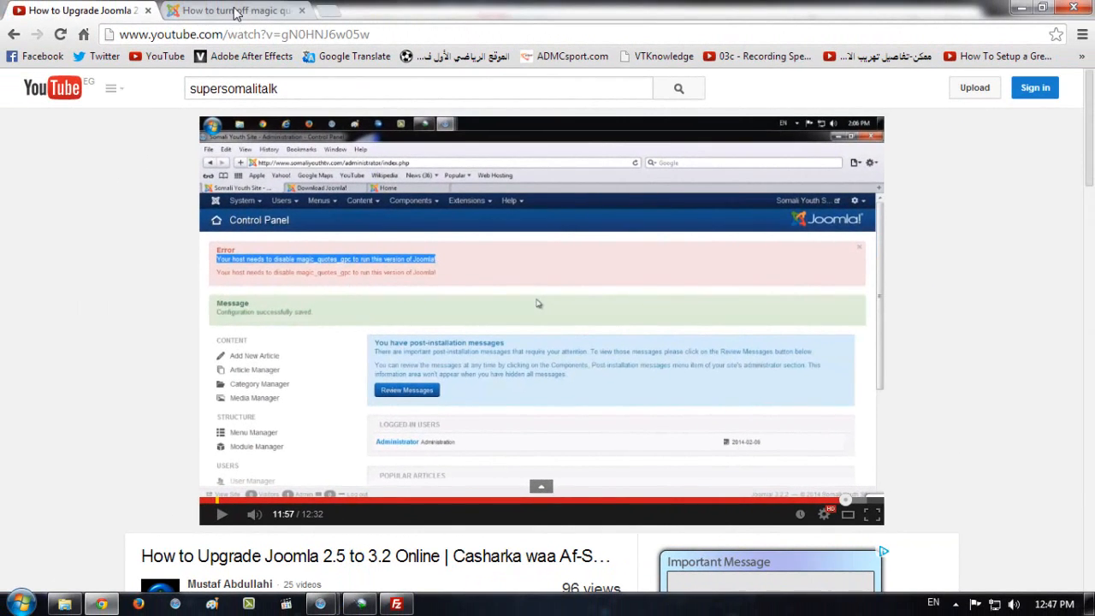
Step: Return the magic quotes documentation tab to its Google search results, and switch to the browser window with the Joomla administration
left_click(244, 10)
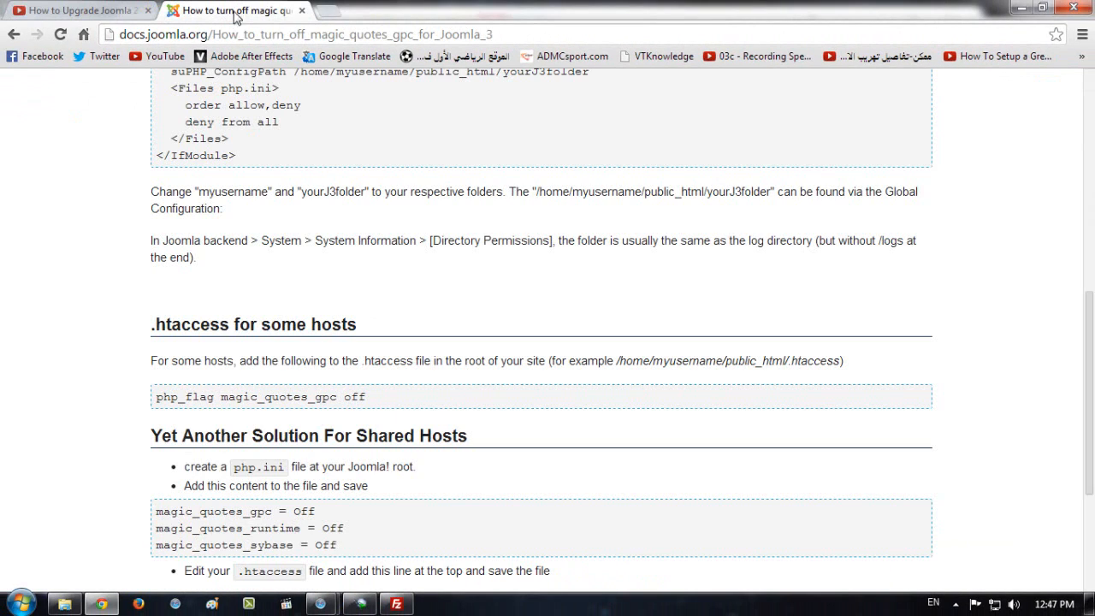
left_click(15, 36)
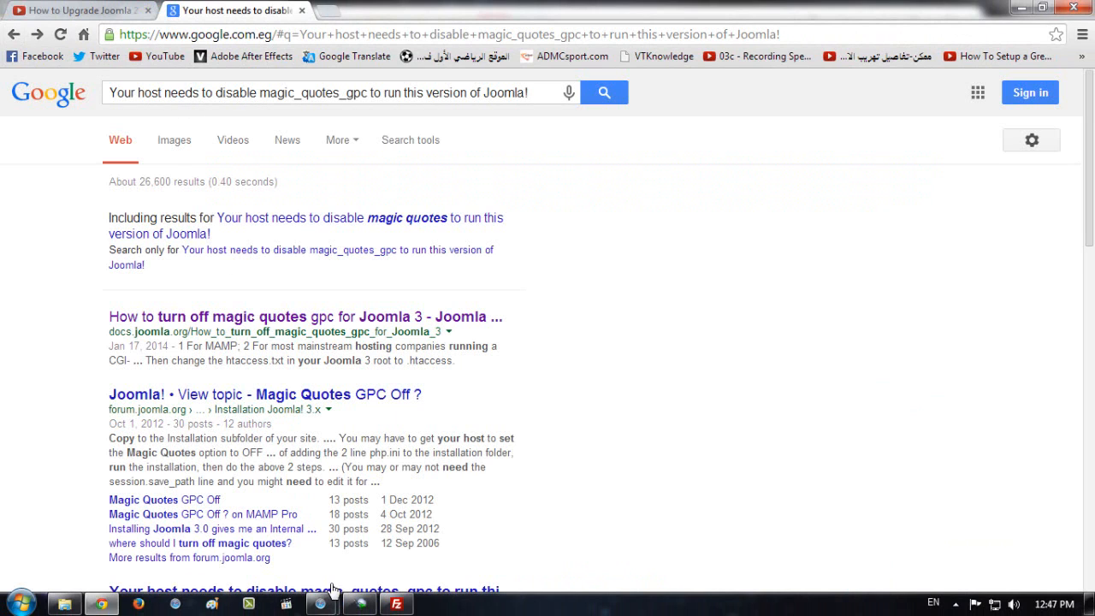
mouse_move(323, 603)
left_click(406, 537)
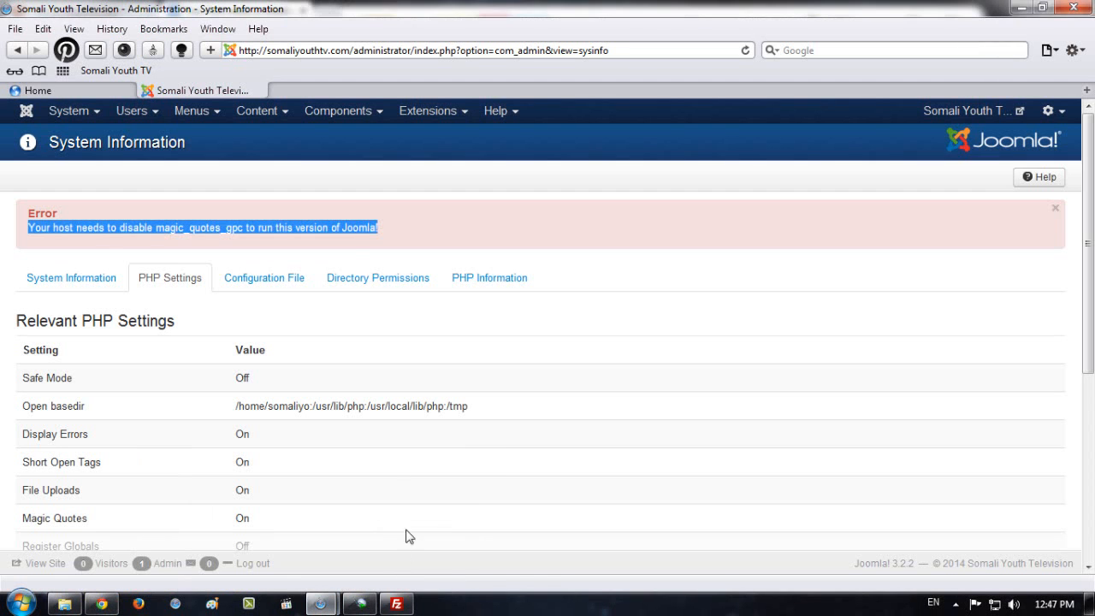
Step: Open the Joomla Control Panel and examine the error about disabling magic_quotes_gpc
left_click(403, 233)
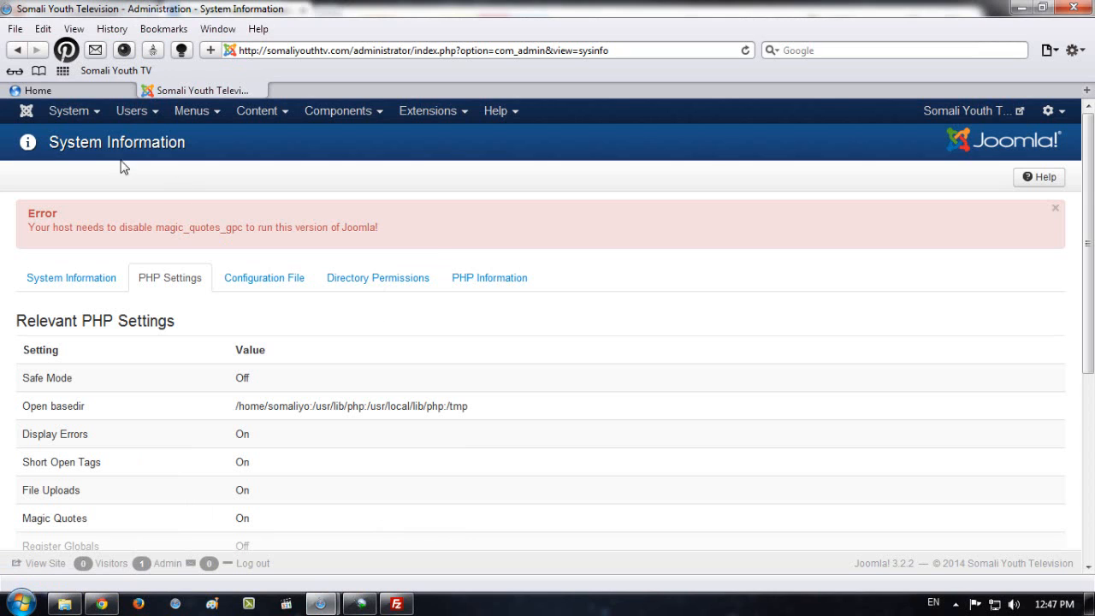
left_click(89, 112)
left_click(85, 137)
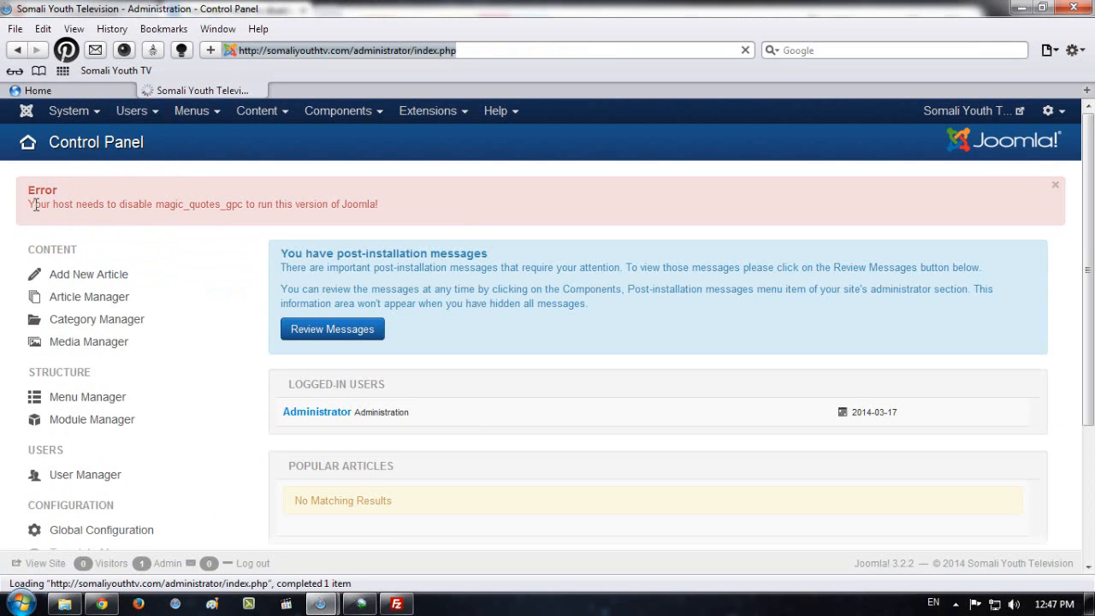
left_click_drag(34, 205, 141, 204)
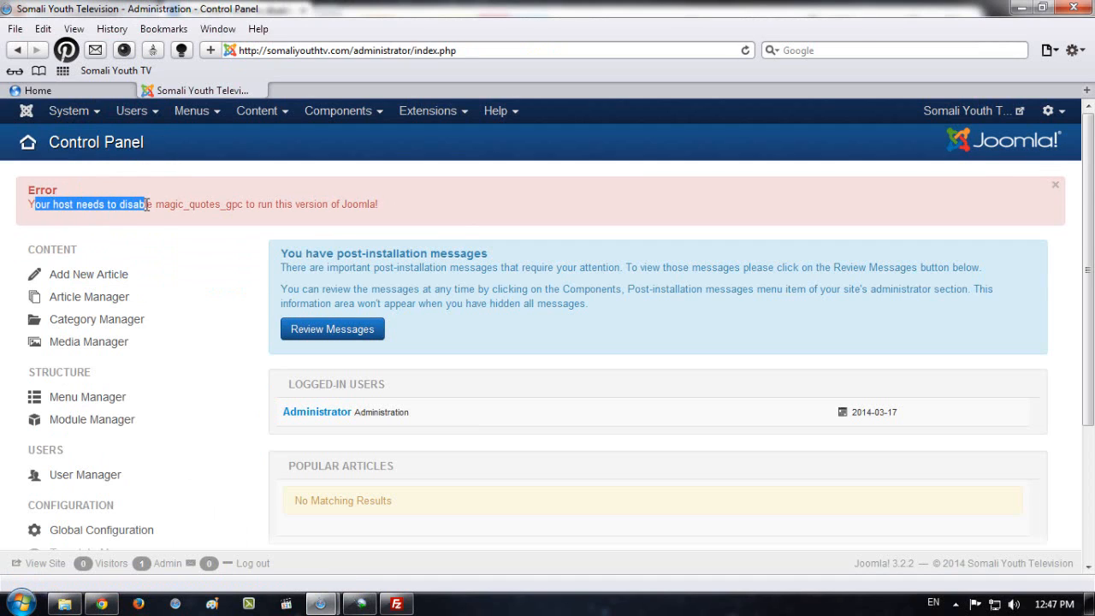
left_click(182, 280)
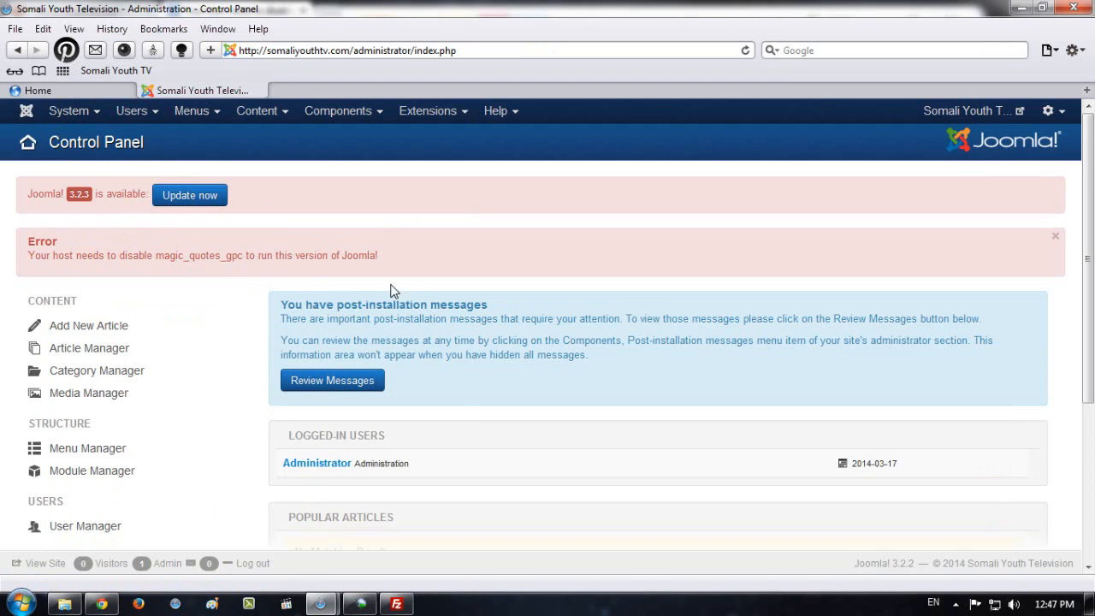
Step: Open Joomla's System Information page and display the relevant PHP settings
left_click(95, 112)
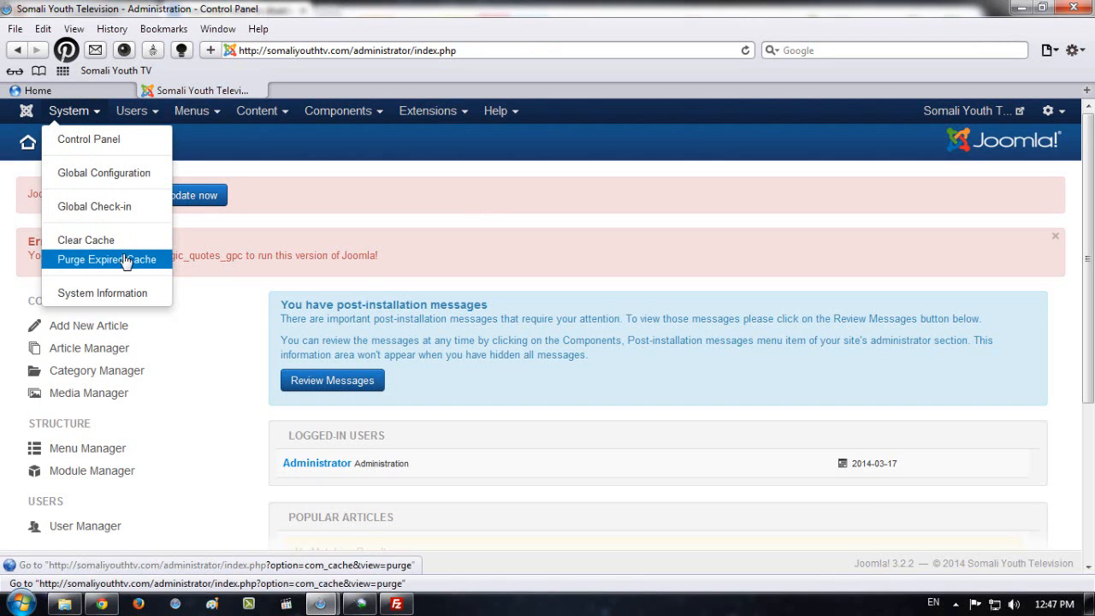
left_click(125, 294)
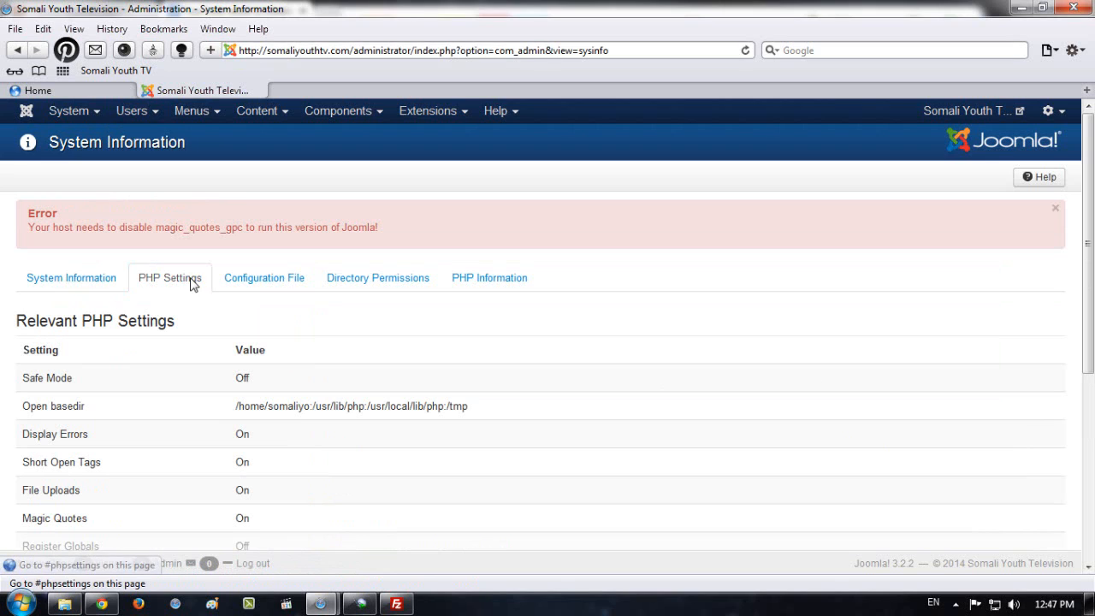
left_click(108, 283)
left_click(177, 286)
scroll(120, 334, "down", 4)
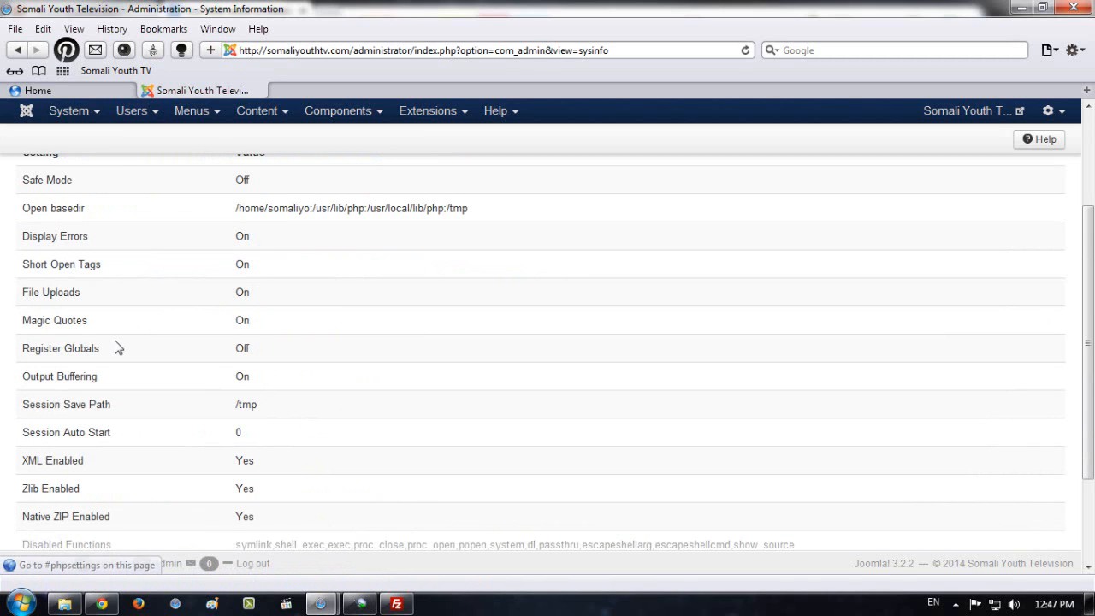
scroll(92, 303, "up", 4)
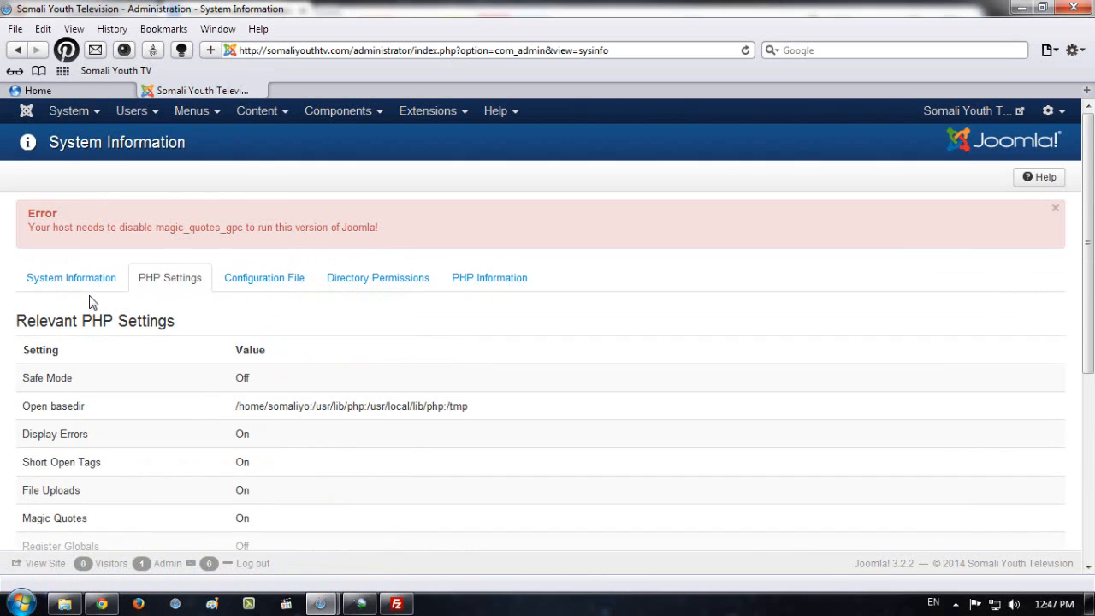
Step: Compare the magic_quotes_gpc error text with the Magic Quotes value in the relevant PHP settings
left_click_drag(92, 228, 250, 233)
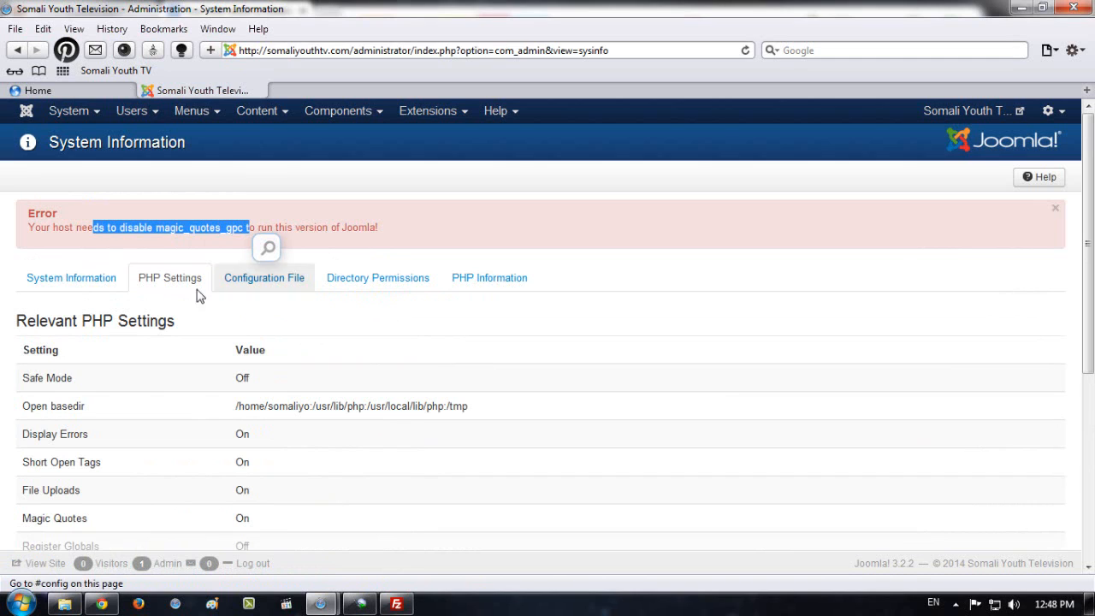
scroll(94, 377, "down", 2)
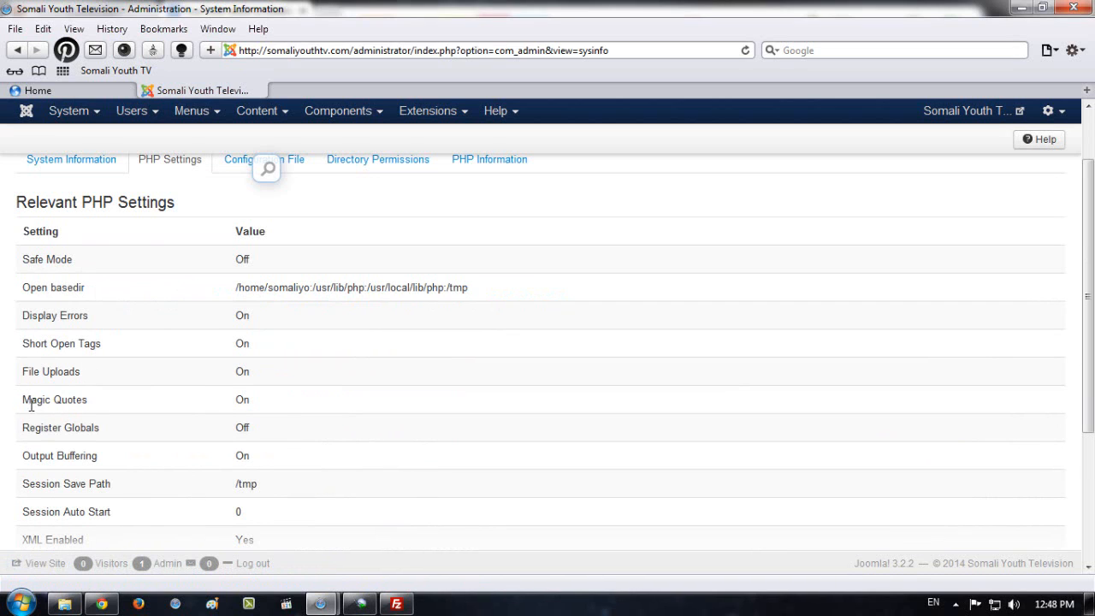
left_click_drag(24, 400, 89, 400)
left_click(242, 399)
double_click(242, 399)
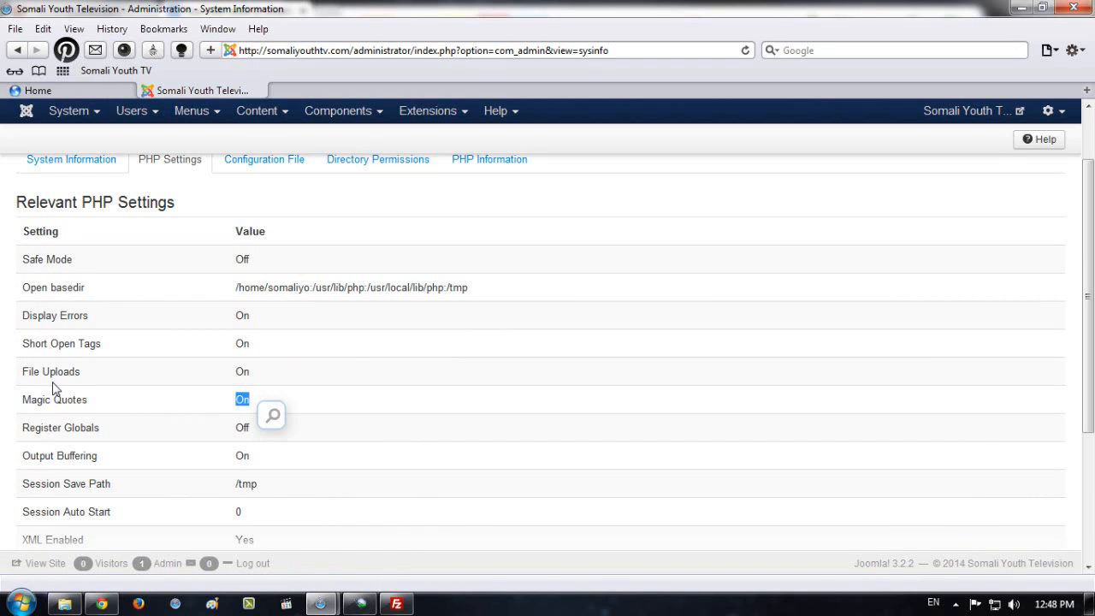
left_click_drag(31, 374, 83, 375)
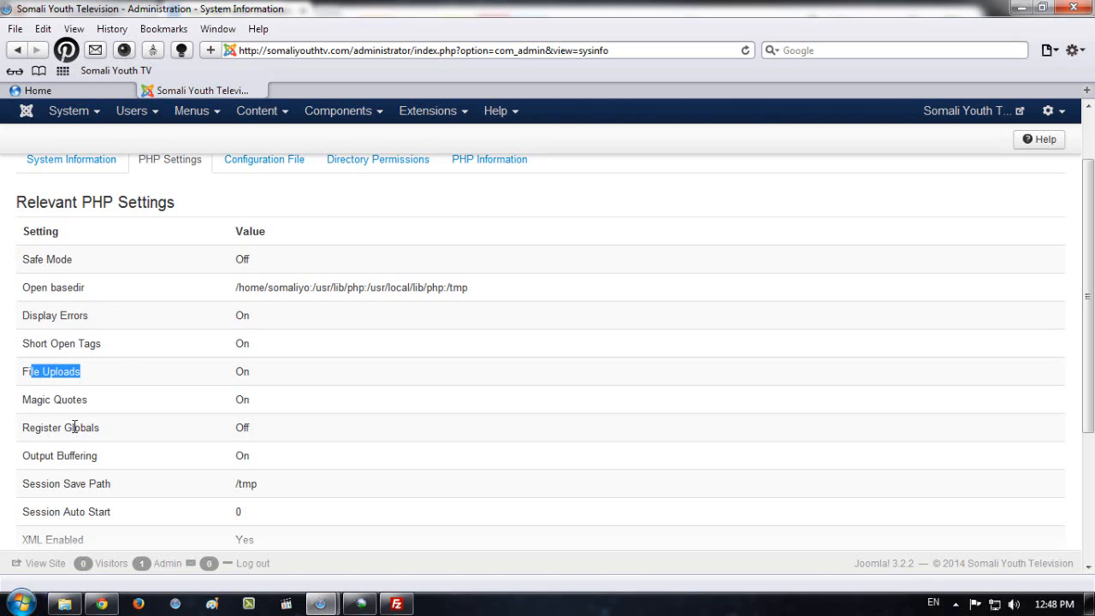
left_click_drag(28, 430, 59, 403)
left_click_drag(251, 404, 239, 405)
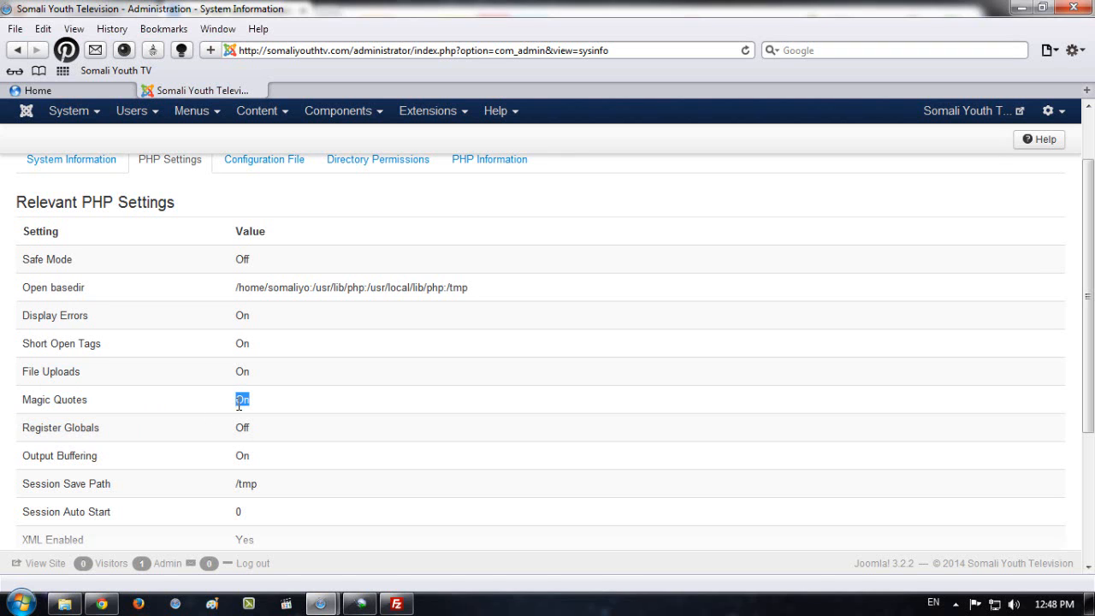
scroll(223, 385, "up", 3)
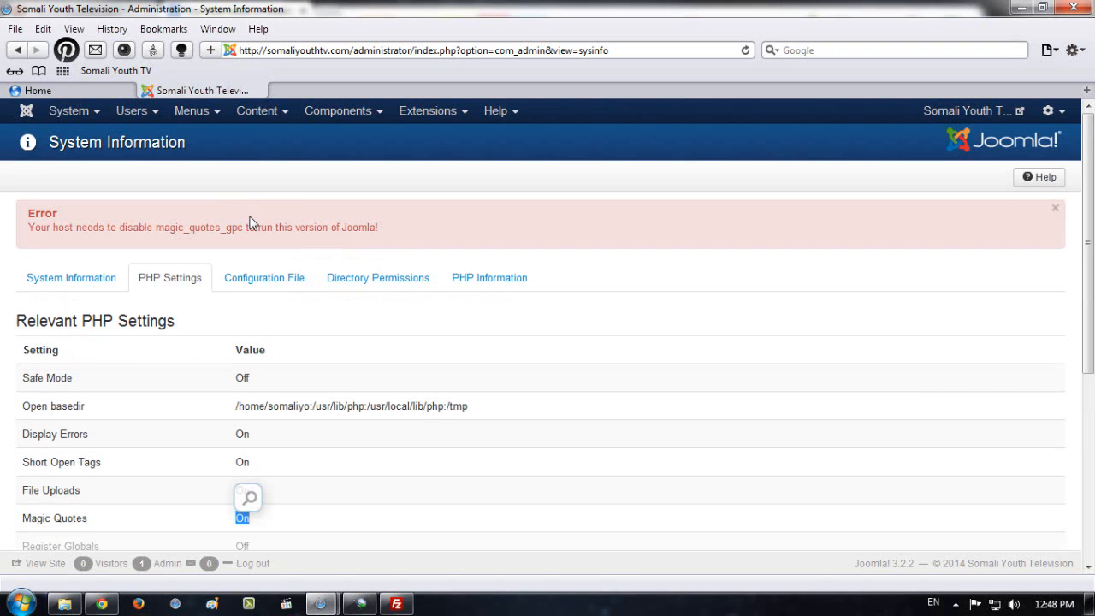
Step: Check the Google search for the error message in Chrome, and return to Joomla's System Information page
left_click(103, 604)
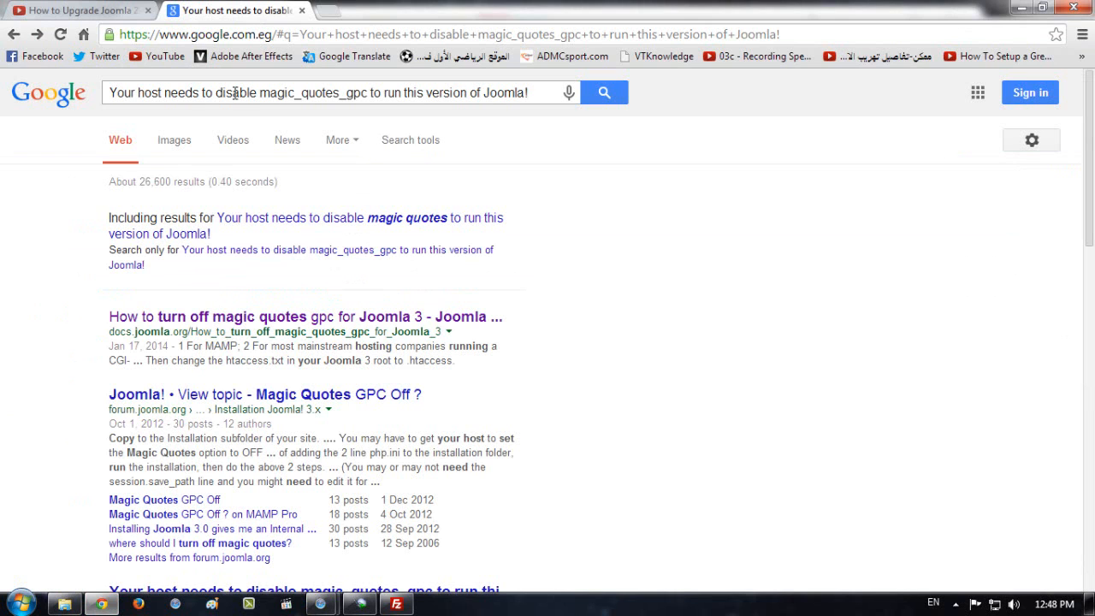
scroll(122, 96, "down", 1)
scroll(224, 251, "up", 1)
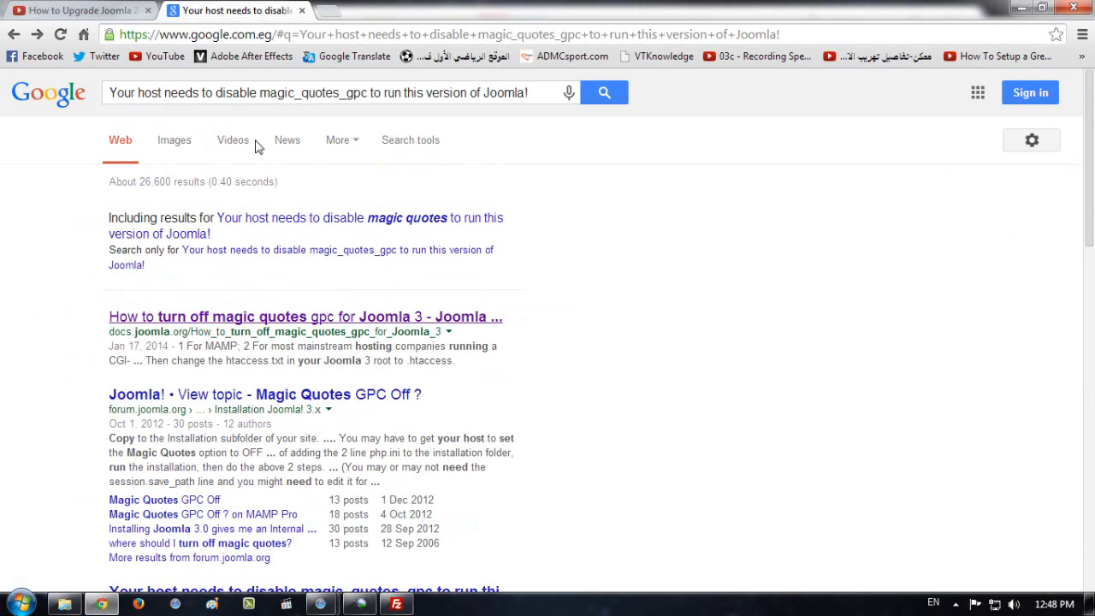
mouse_move(333, 609)
left_click(399, 565)
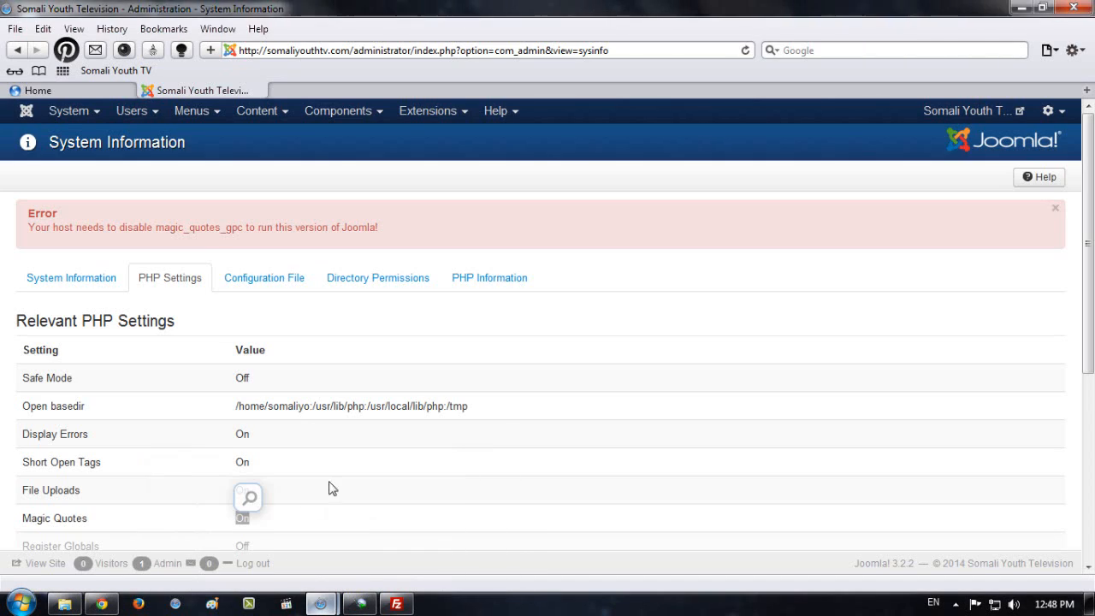
Step: Copy the error text "Your host needs to disable magic_quotes_gpc to run this version of Joomla!" and switch to Chrome
left_click_drag(371, 228, 25, 234)
right_click(23, 230)
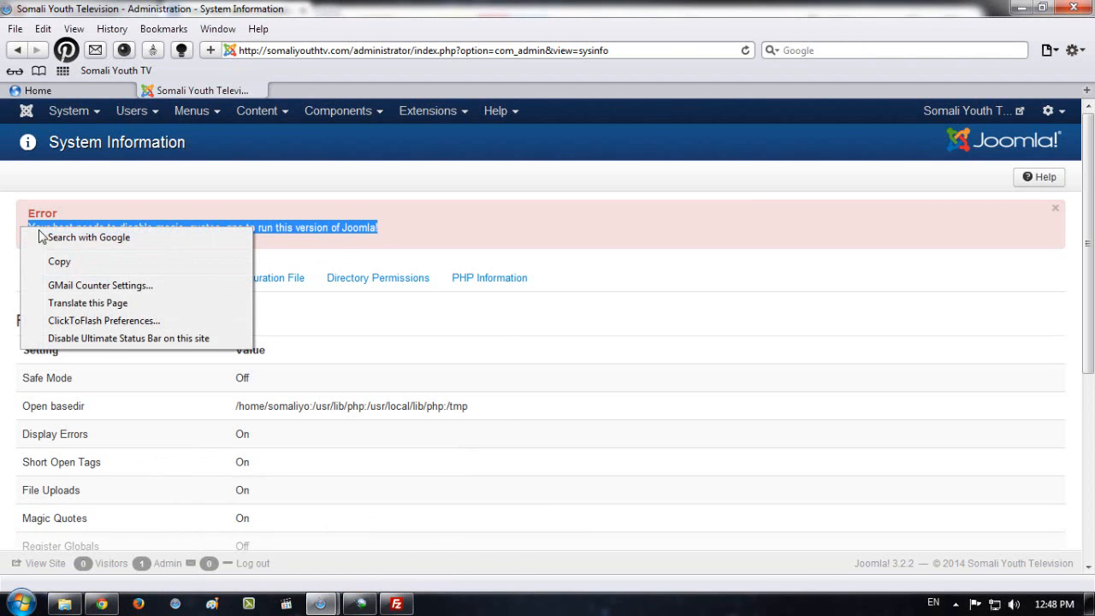
left_click(141, 264)
left_click(398, 241)
left_click(101, 605)
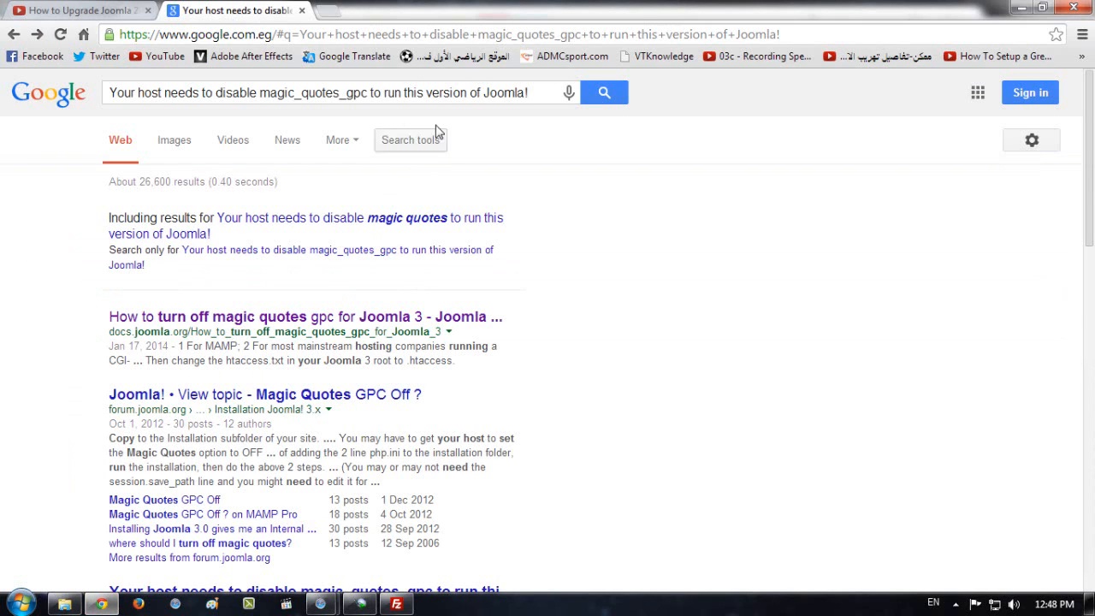
Step: Look through the Google results and open the Joomla documentation article "How to turn off magic quotes gpc for Joomla 3"
scroll(412, 504, "down", 3)
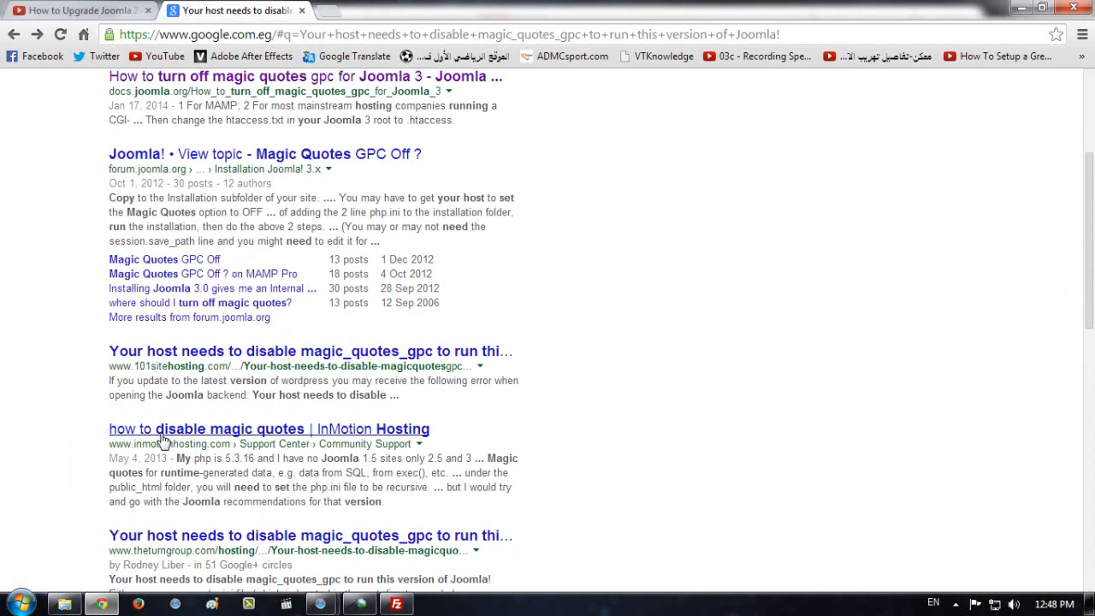
scroll(278, 479, "down", 2)
scroll(282, 481, "down", 1)
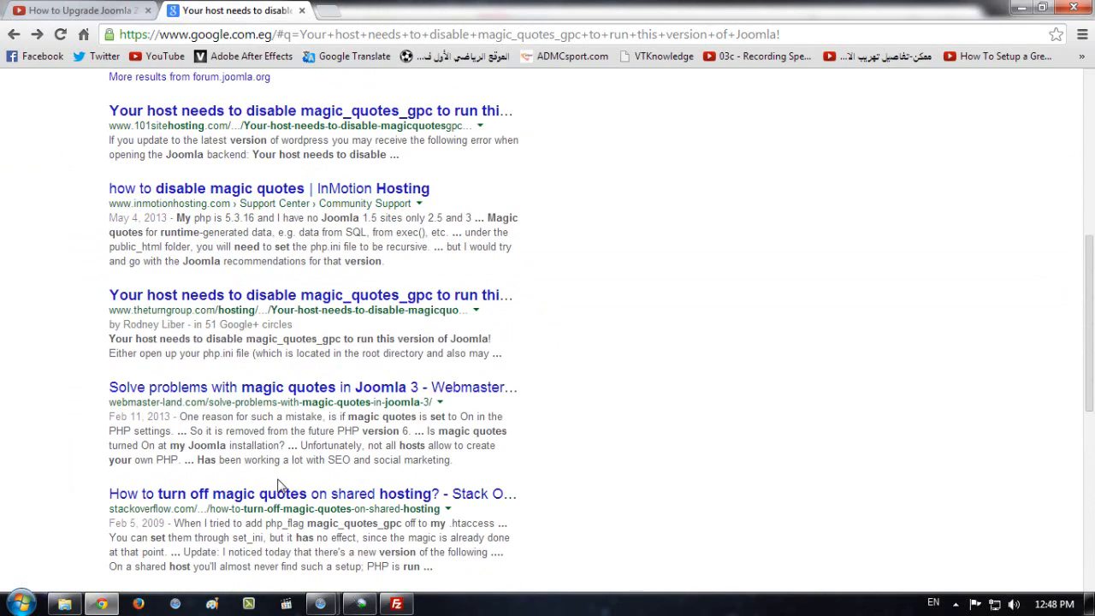
scroll(325, 519, "up", 6)
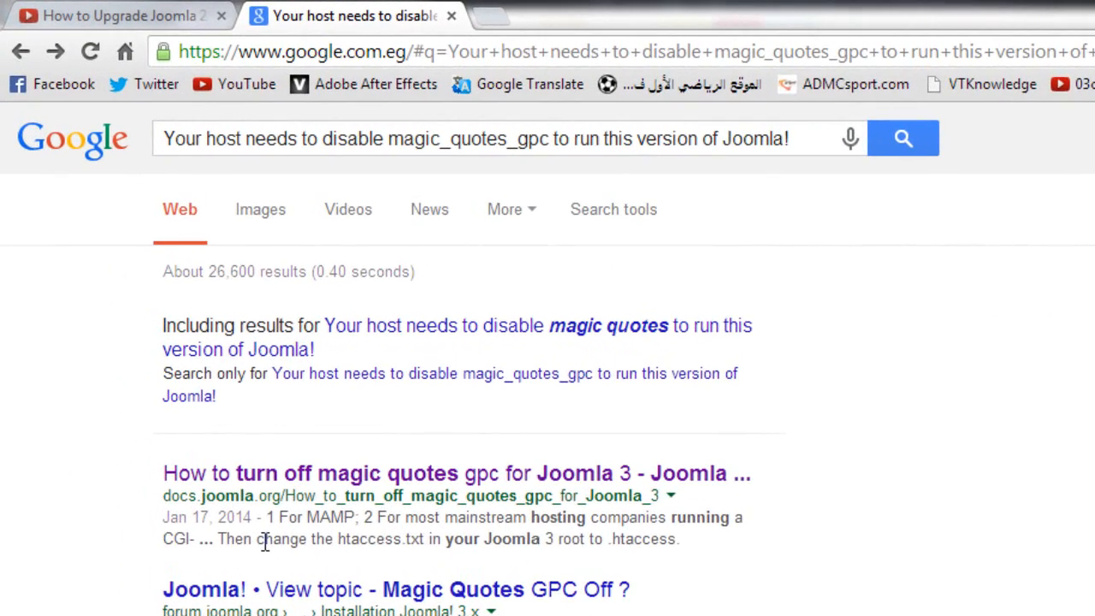
left_click(638, 481)
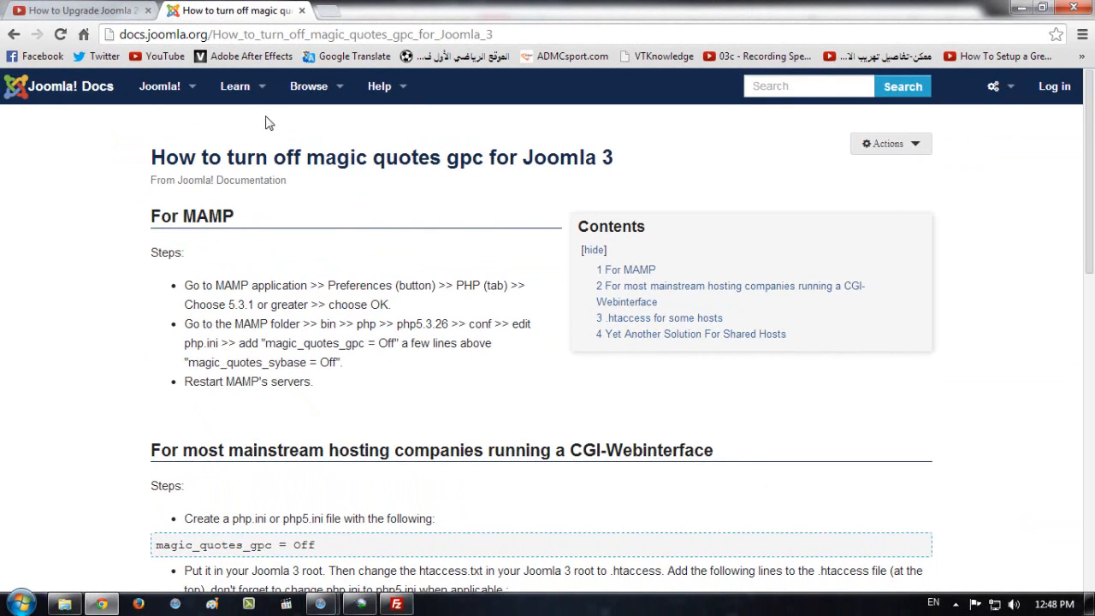
Step: Read the article's title and the MAMP instructions for turning off magic quotes
left_click(872, 142)
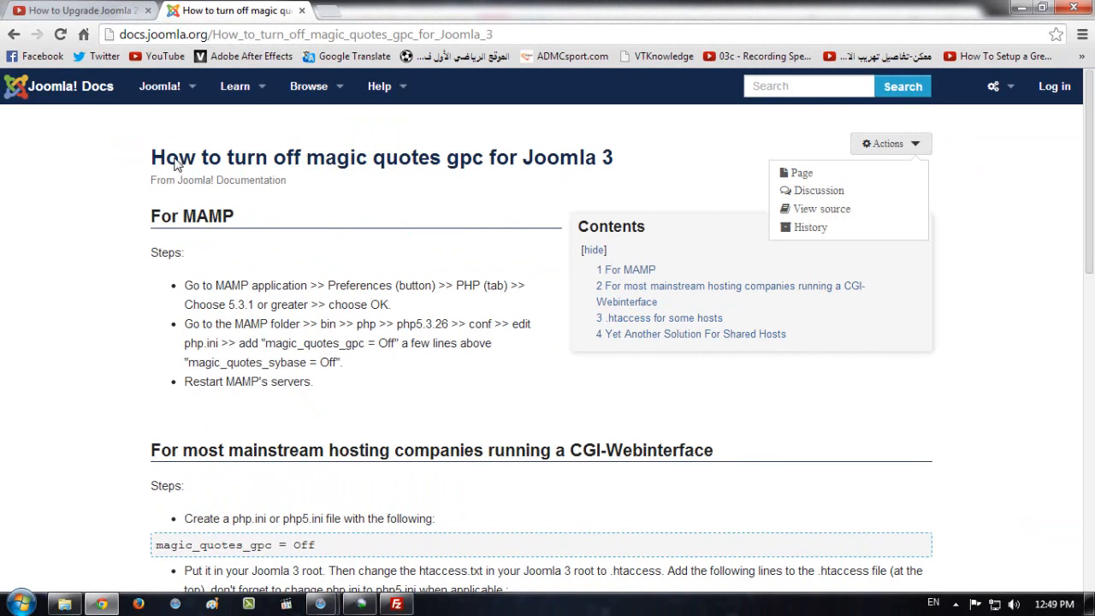
double_click(291, 157)
left_click(451, 181)
scroll(450, 381, "down", 2)
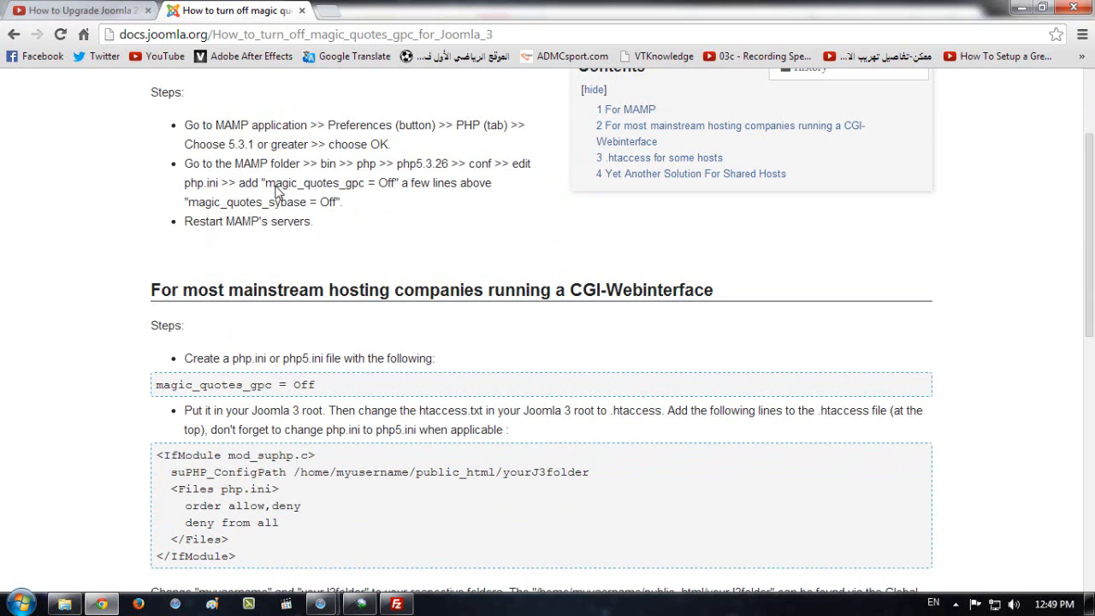
left_click_drag(194, 125, 313, 225)
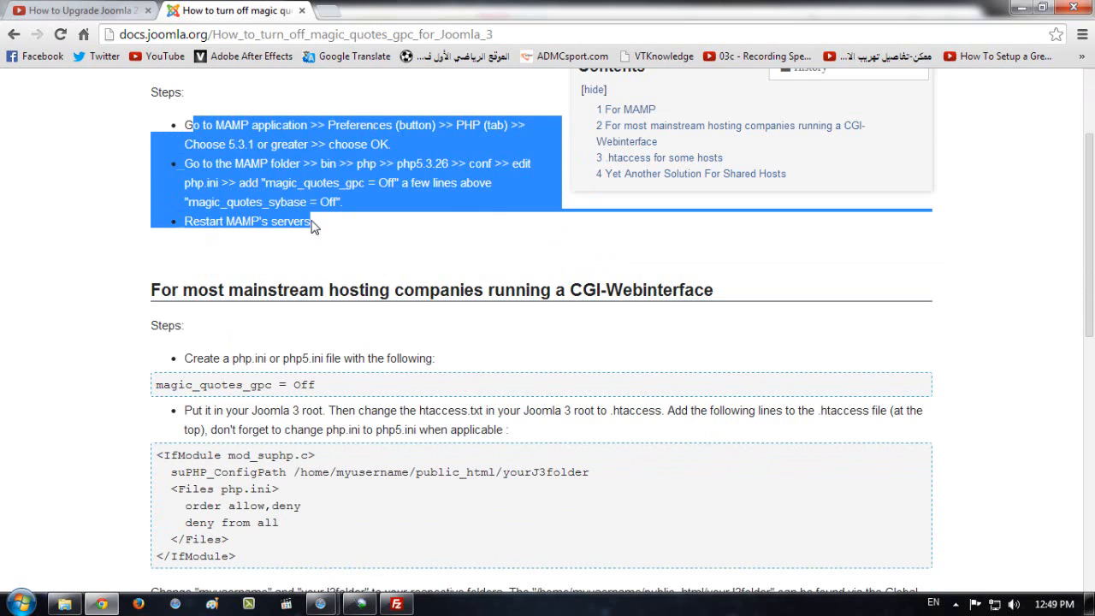
left_click(326, 227)
scroll(137, 278, "down", 1)
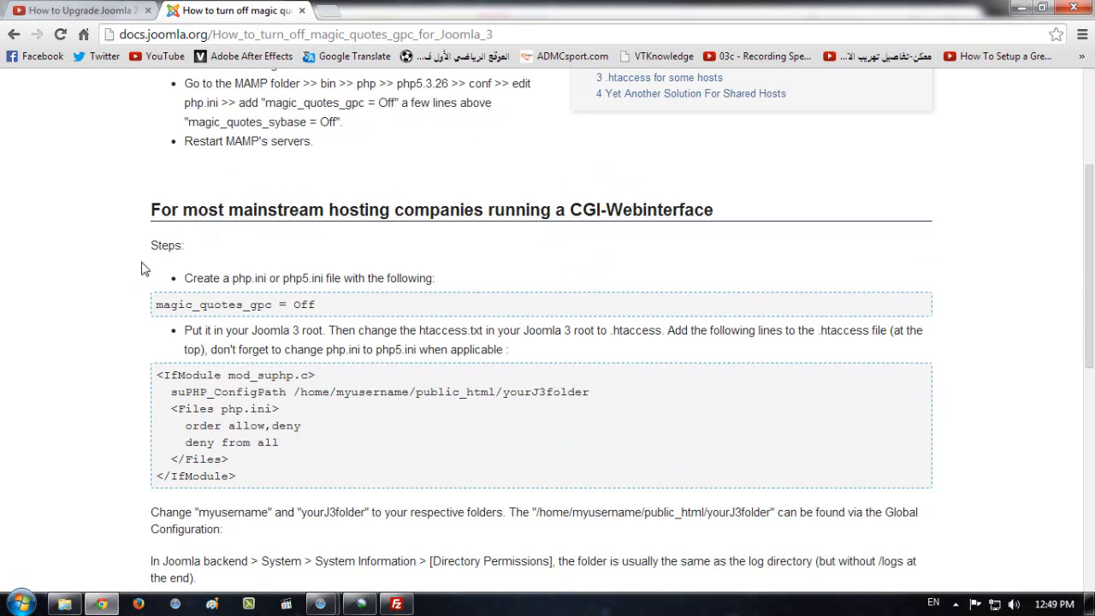
Step: Examine the php.ini and .htaccess instructions for mainstream hosting companies running a CGI-Webinterface
left_click_drag(157, 305, 364, 332)
scroll(347, 373, "down", 3)
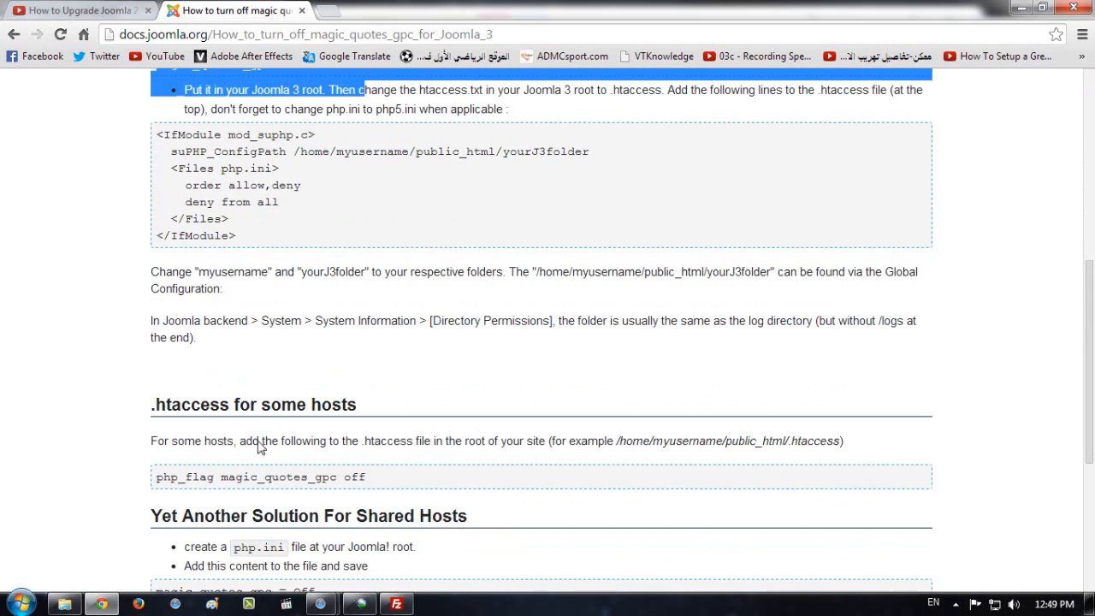
scroll(260, 447, "down", 1)
scroll(240, 453, "up", 3)
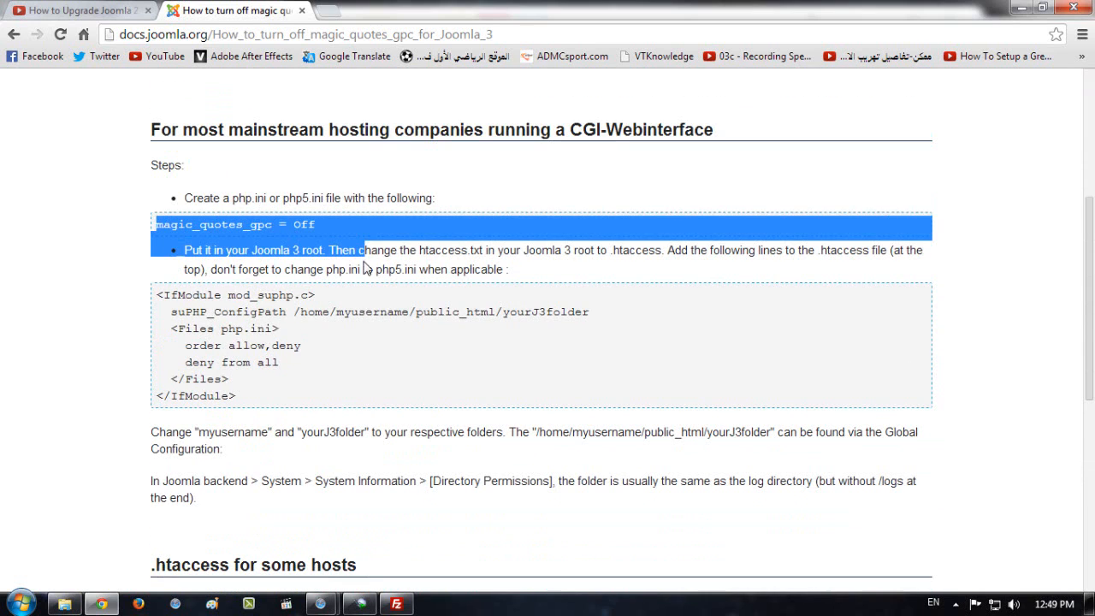
left_click(313, 236)
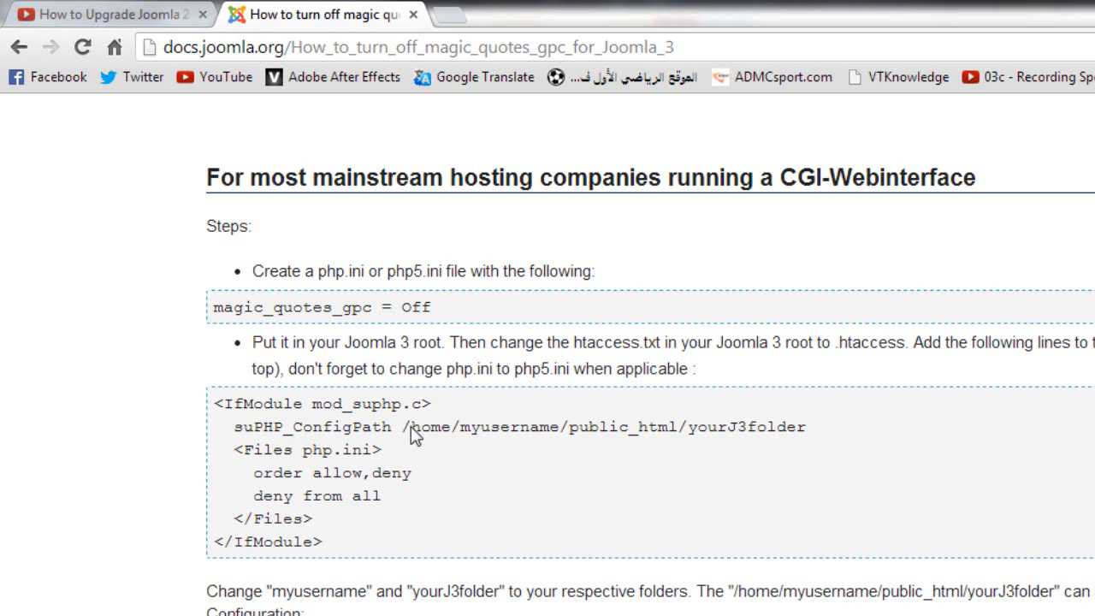
Step: Review the IfModule mod_suphp.c code block and the article's .htaccess and shared host solutions below it
left_click_drag(384, 547, 343, 472)
scroll(390, 544, "down", 4)
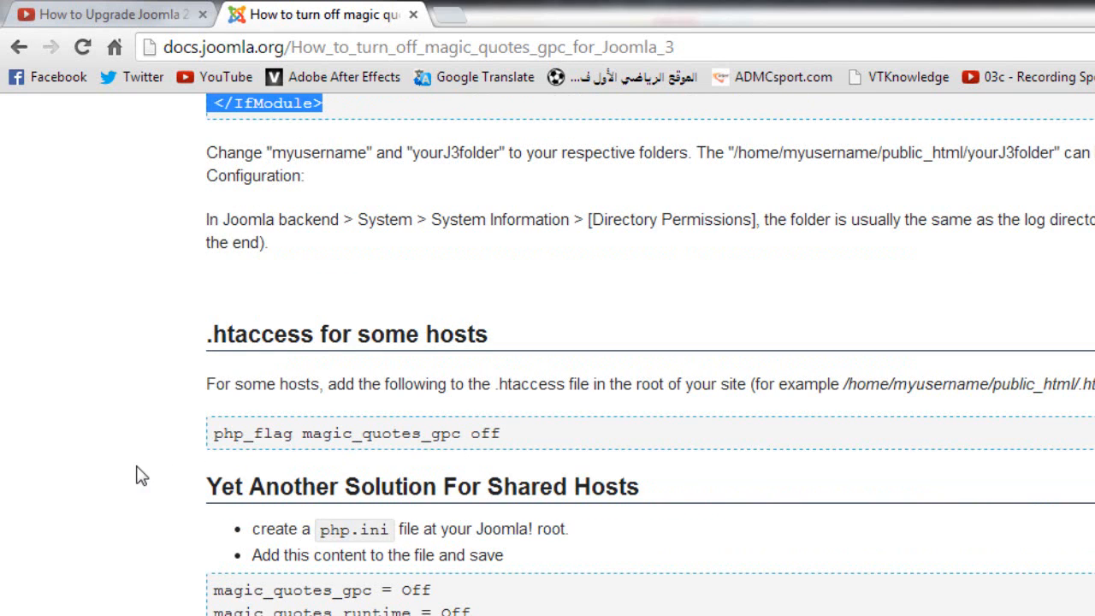
left_click(142, 476)
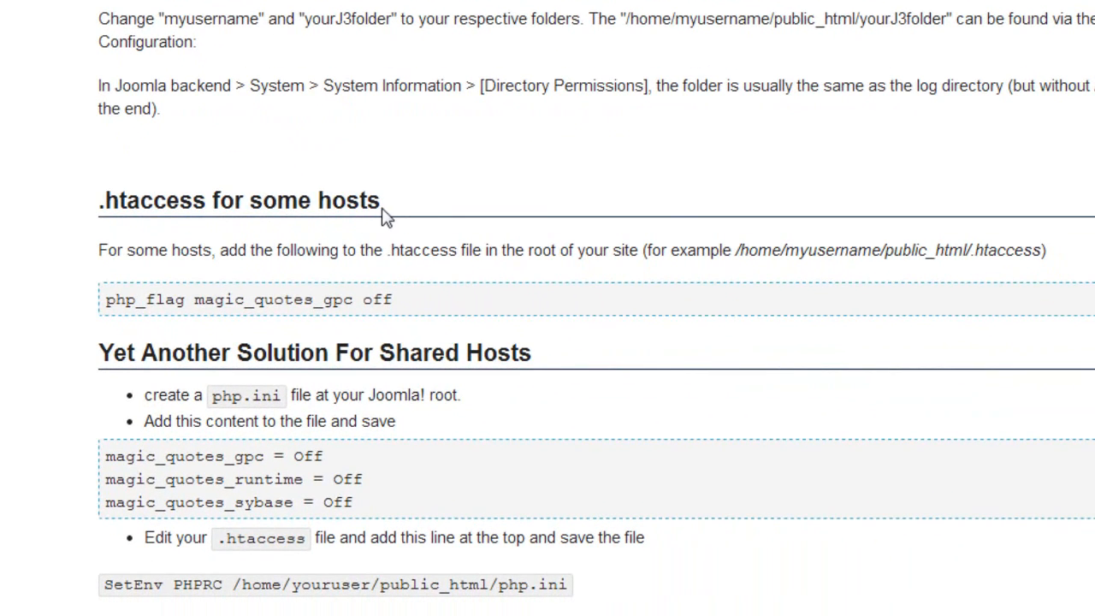
Step: Read the ".htaccess for some hosts" section, including the target file's location and the php_flag magic_quotes_gpc off line
left_click_drag(213, 206, 104, 214)
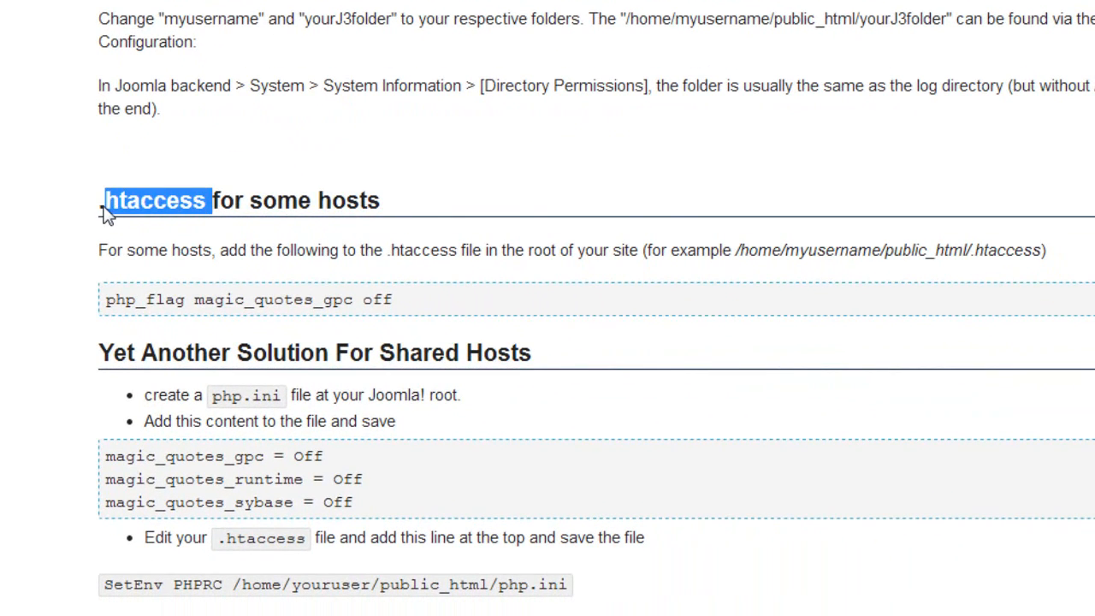
left_click_drag(219, 252, 209, 262)
left_click(205, 267)
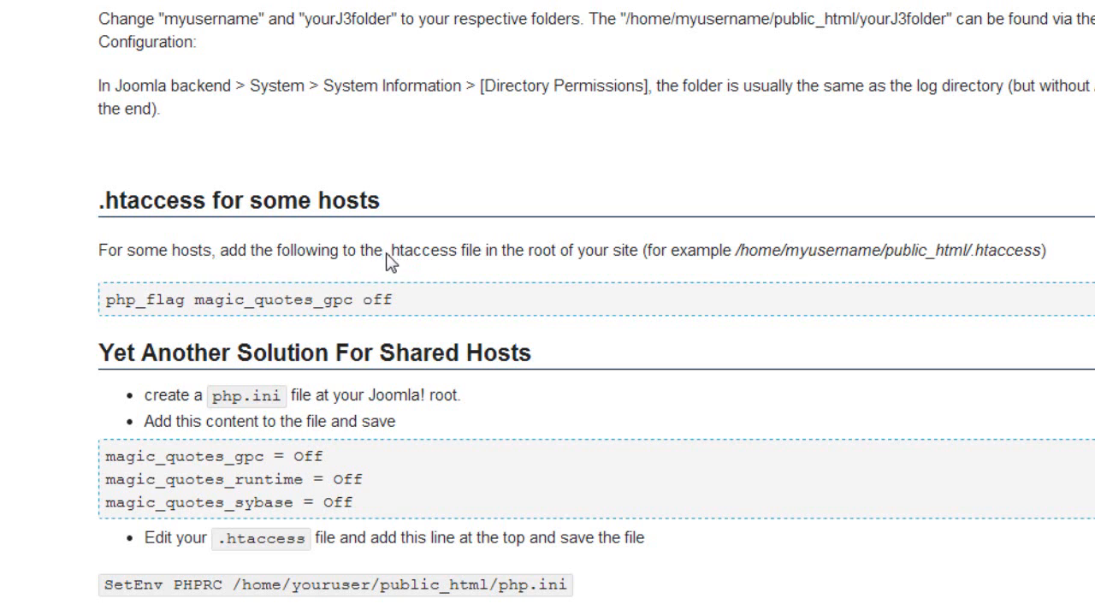
left_click_drag(385, 260, 450, 265)
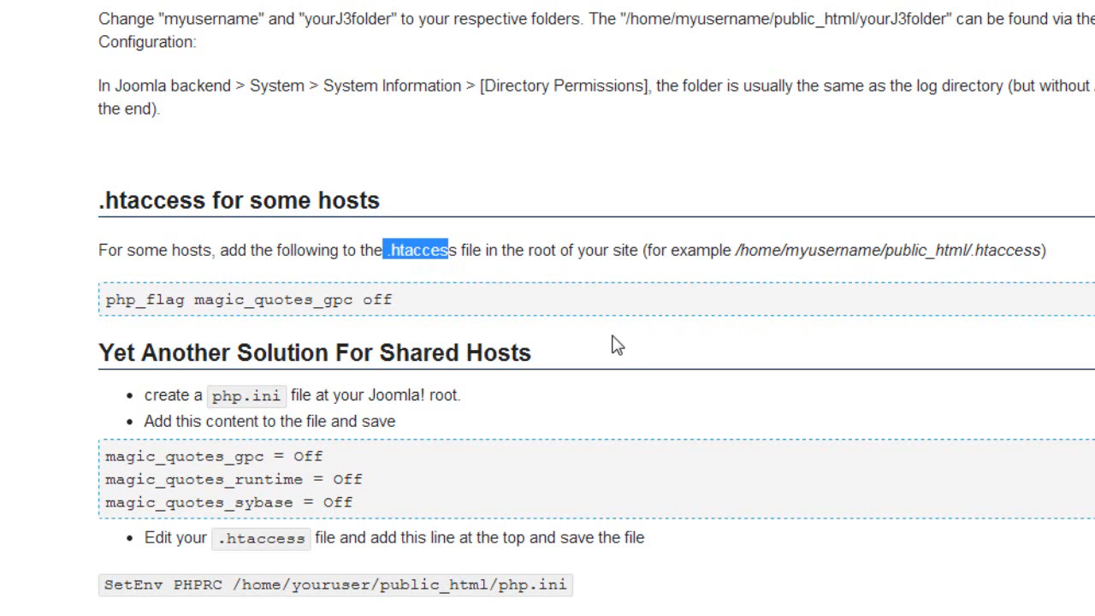
left_click_drag(394, 301, 195, 301)
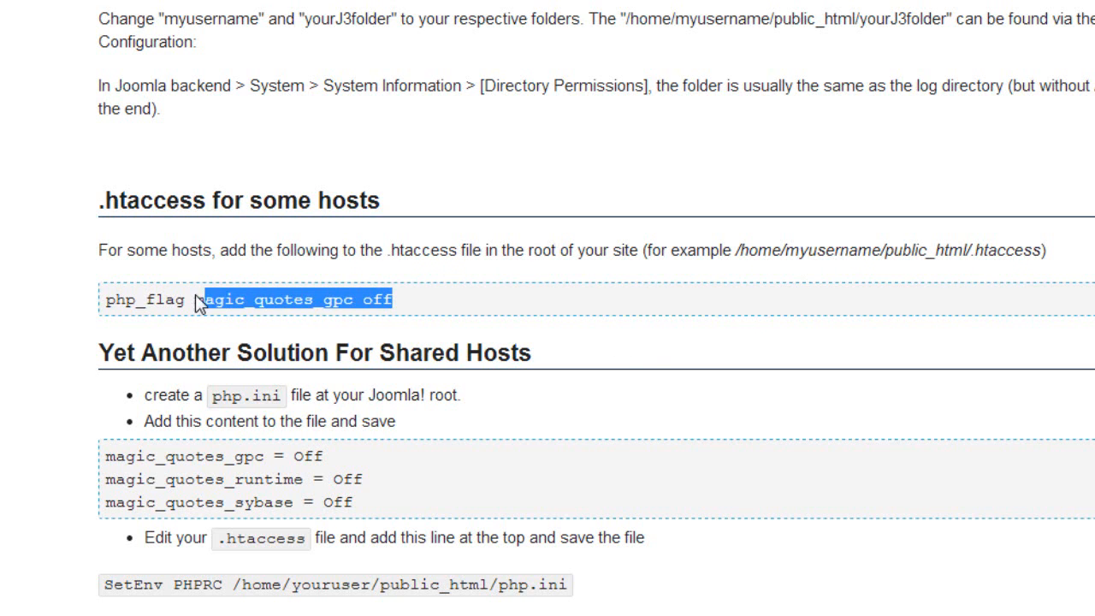
left_click(167, 306)
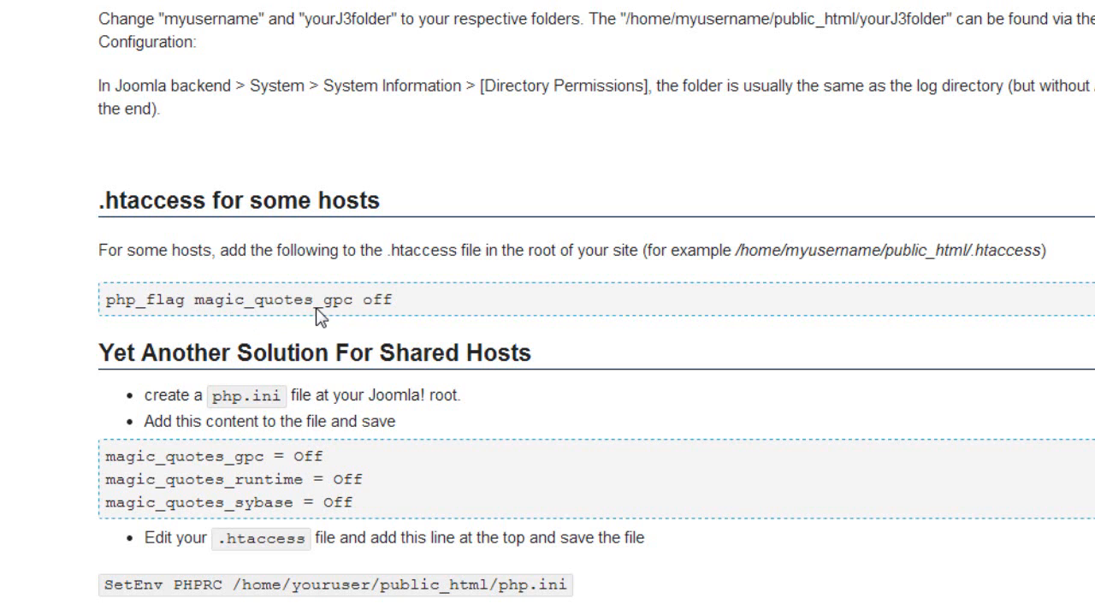
left_click_drag(425, 306, 137, 305)
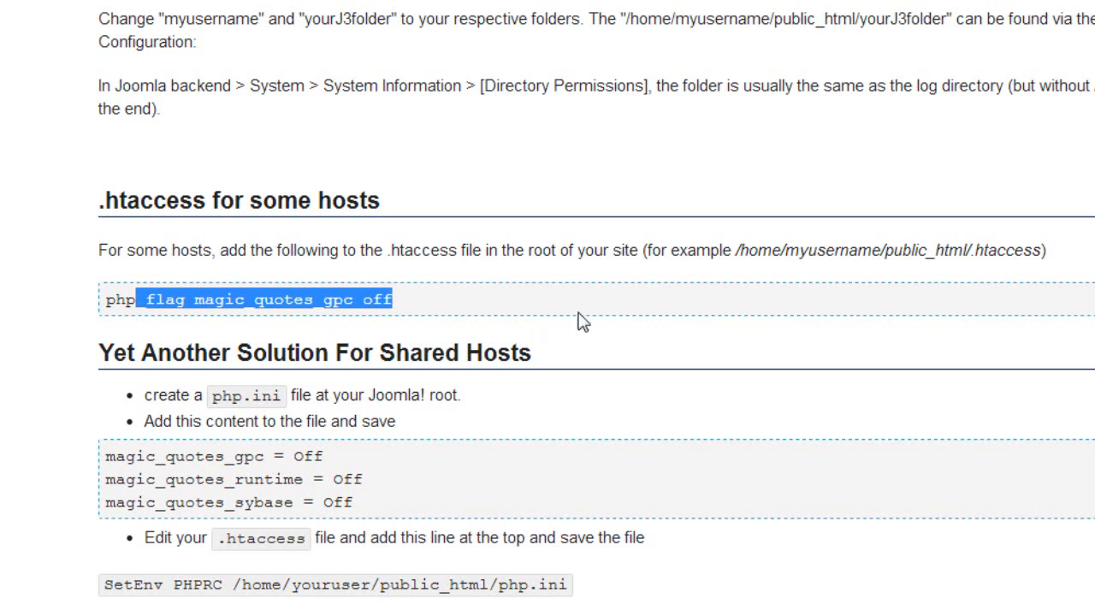
left_click(614, 312)
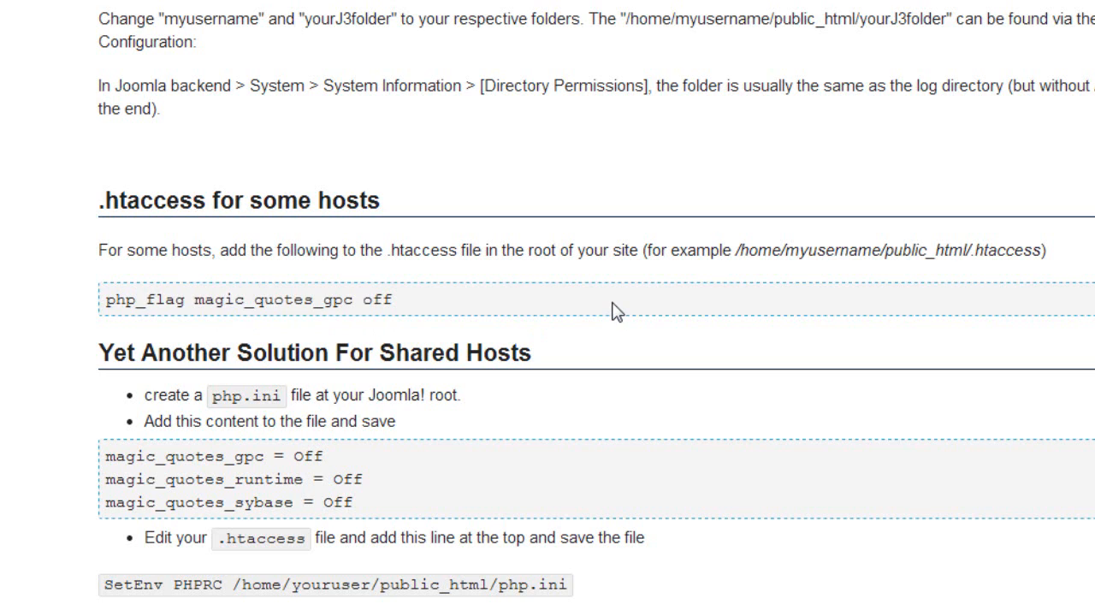
Step: Review the shared hosts solution at the article's end and reread the CGI-Webinterface instruction about adding lines to .htaccess
scroll(349, 433, "down", 3)
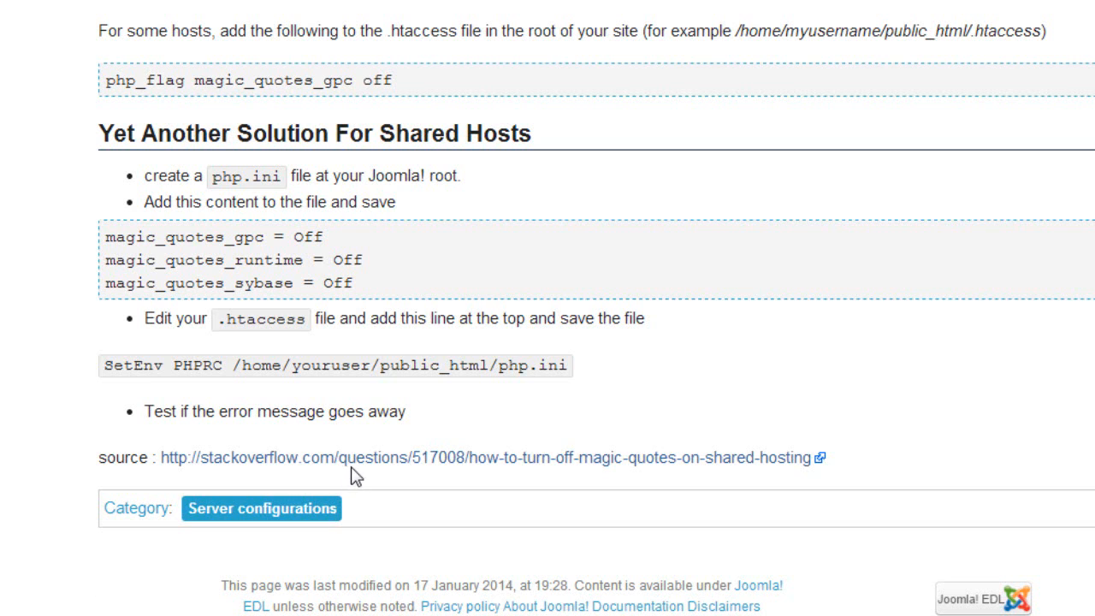
scroll(355, 470, "up", 1)
scroll(382, 475, "up", 3)
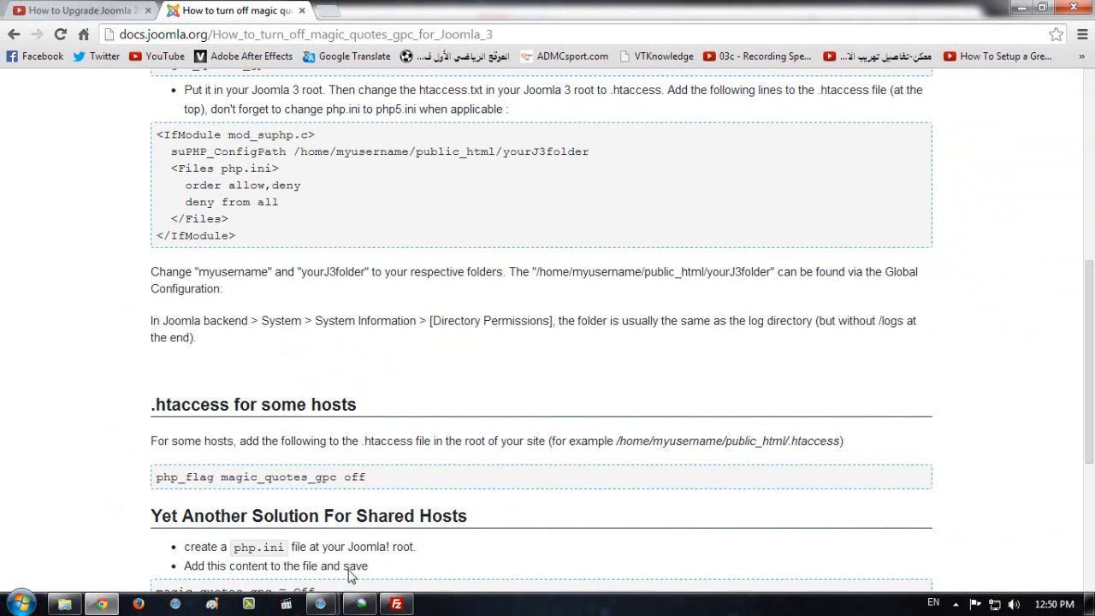
scroll(368, 274, "up", 2)
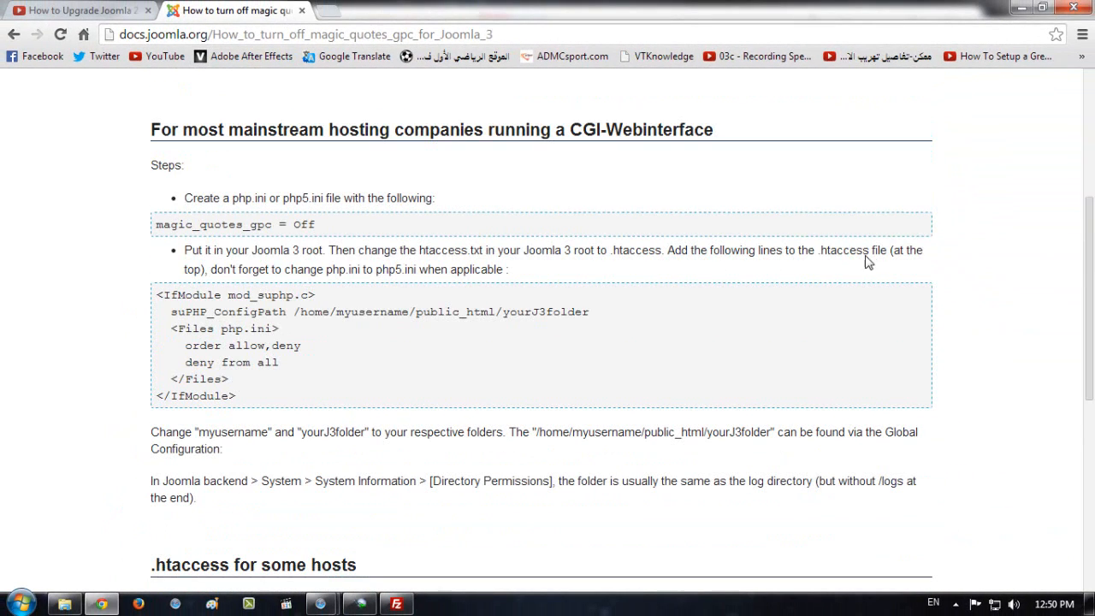
left_click_drag(866, 250, 680, 286)
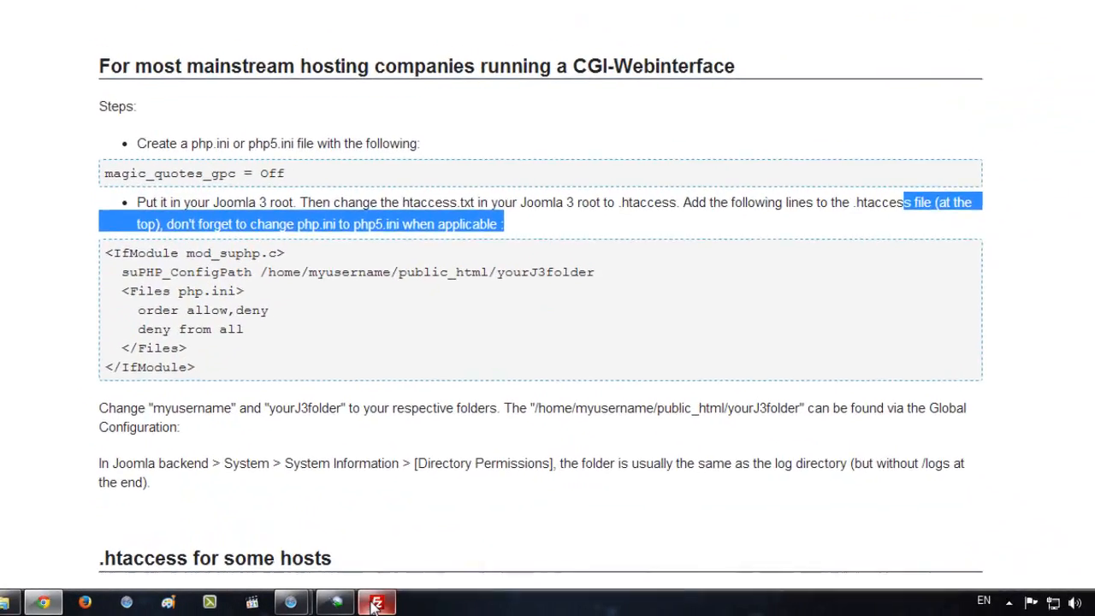
Step: Switch to FileZilla, go to the remote site's root directory and select the public_html folder
left_click(397, 603)
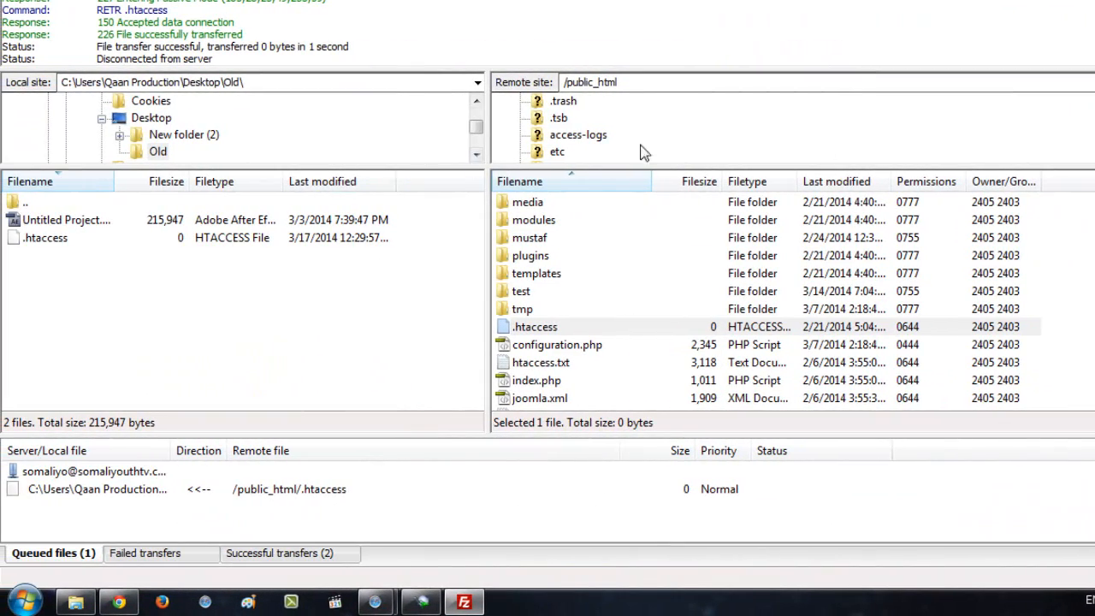
scroll(909, 104, "up", 2)
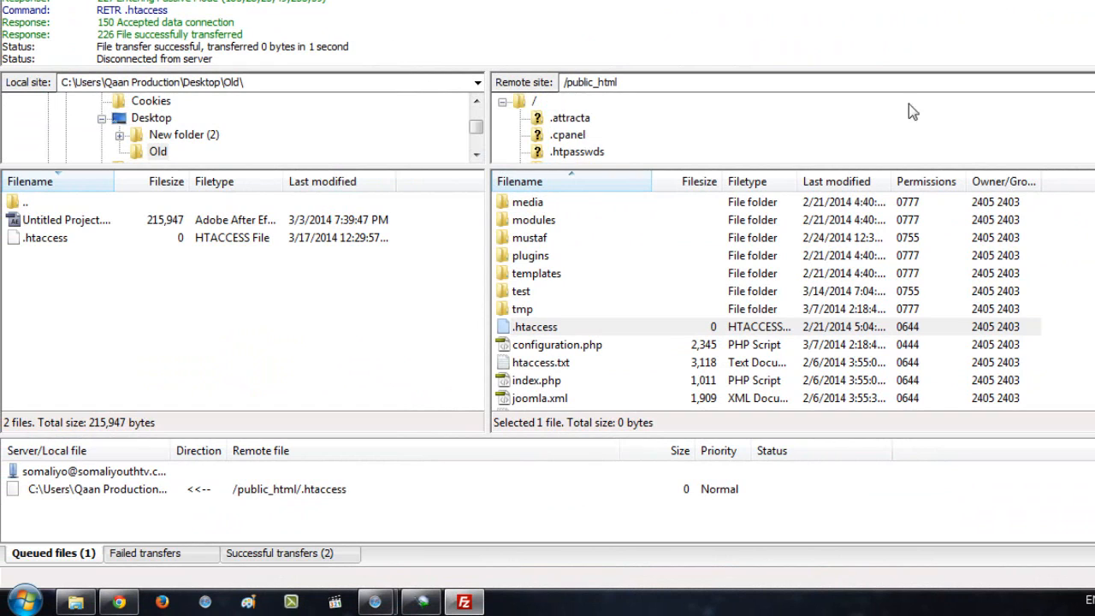
double_click(523, 102)
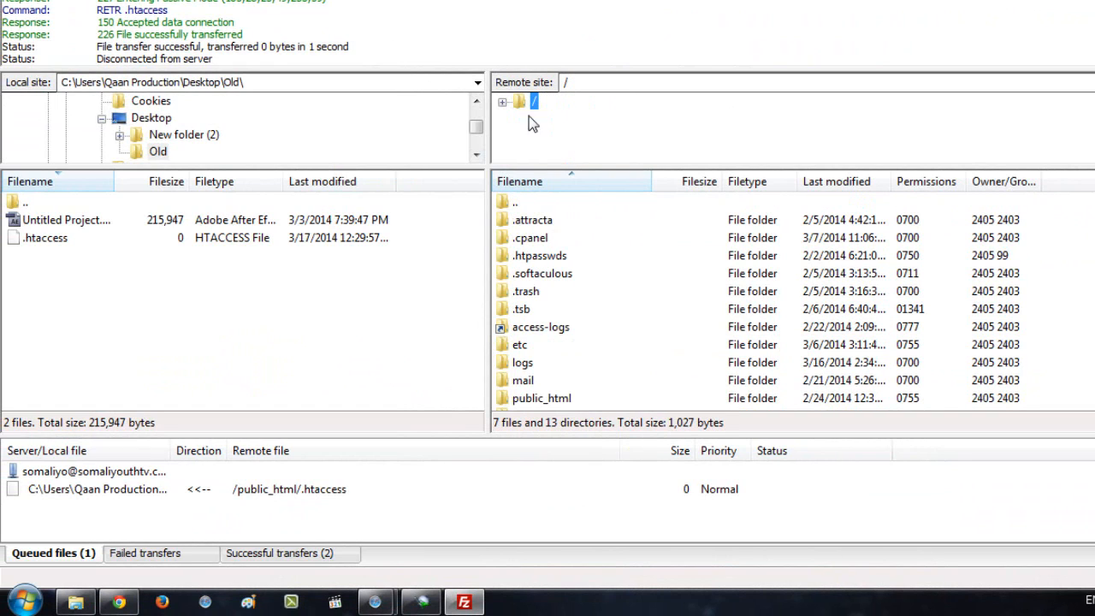
scroll(817, 353, "down", 2)
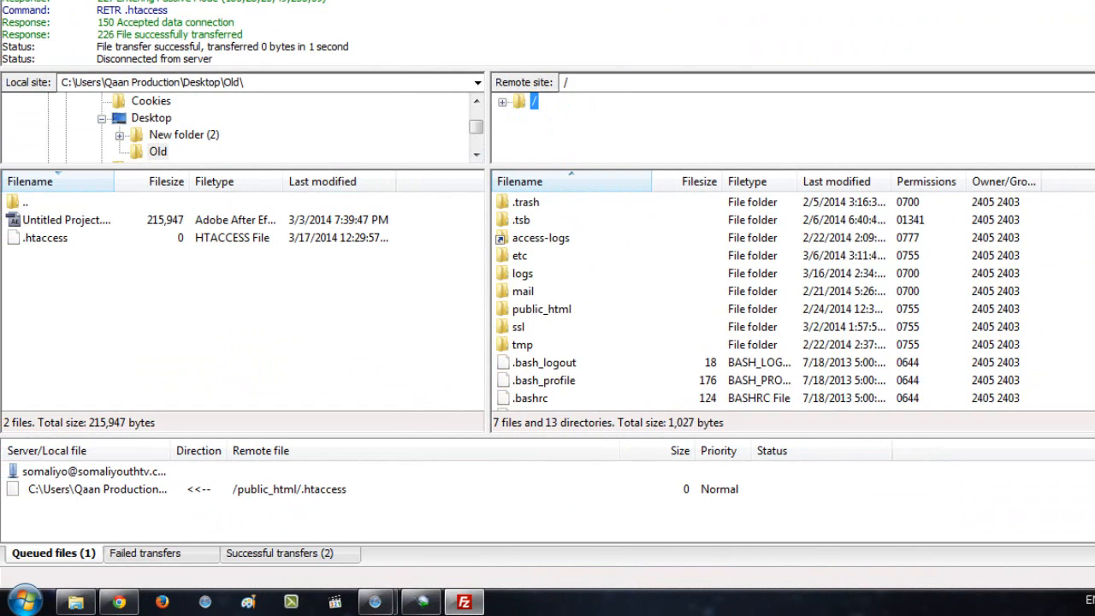
left_click(548, 315)
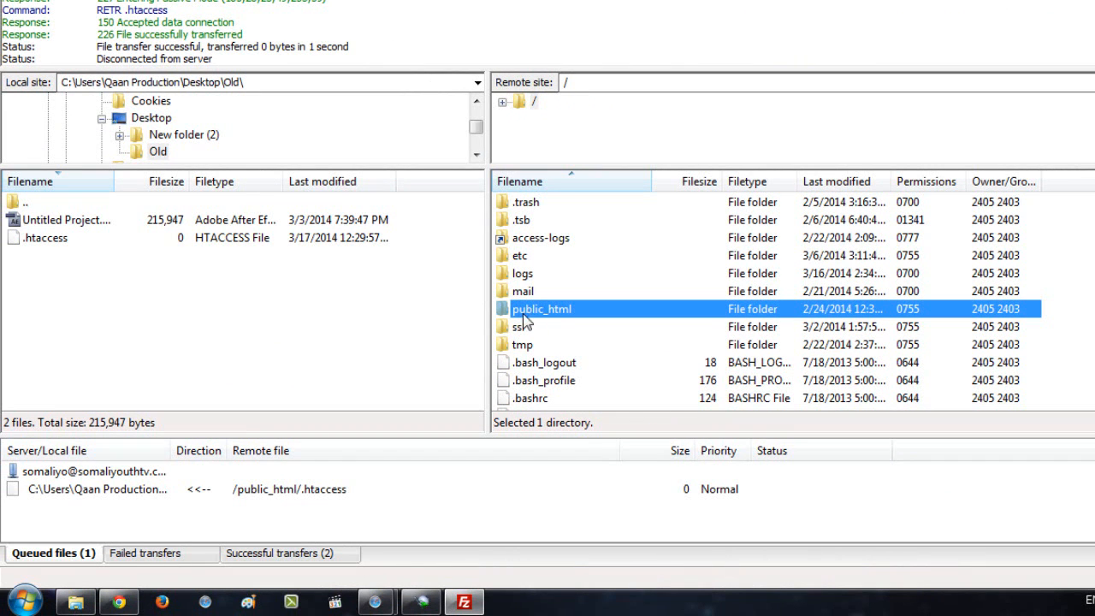
Step: Switch back to Chrome and recheck the article's .htaccess instructions, including the example path in public_html
left_click(119, 603)
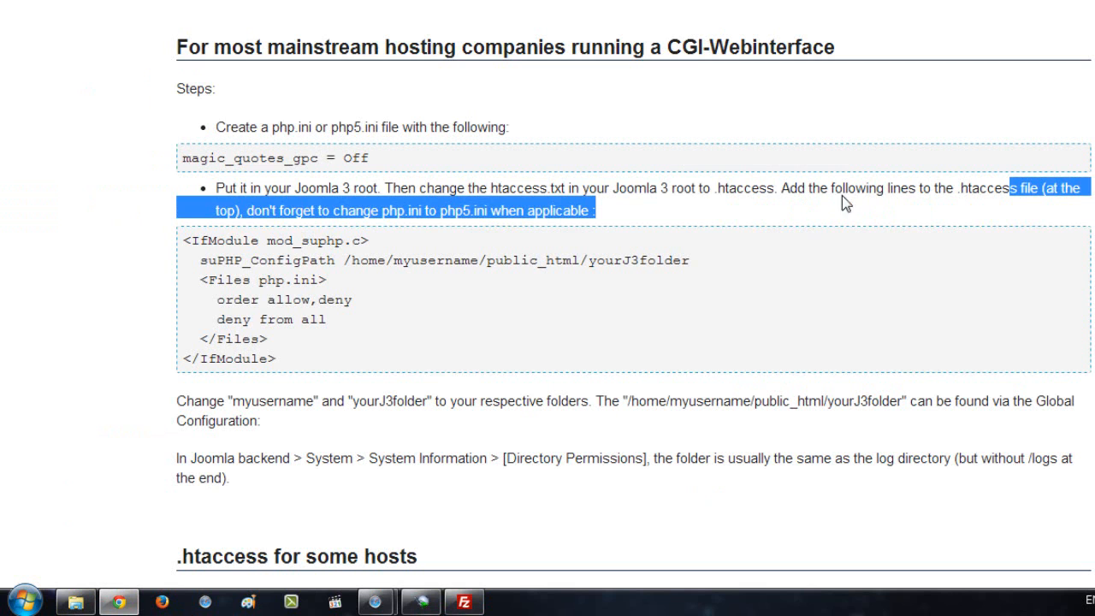
left_click(909, 213)
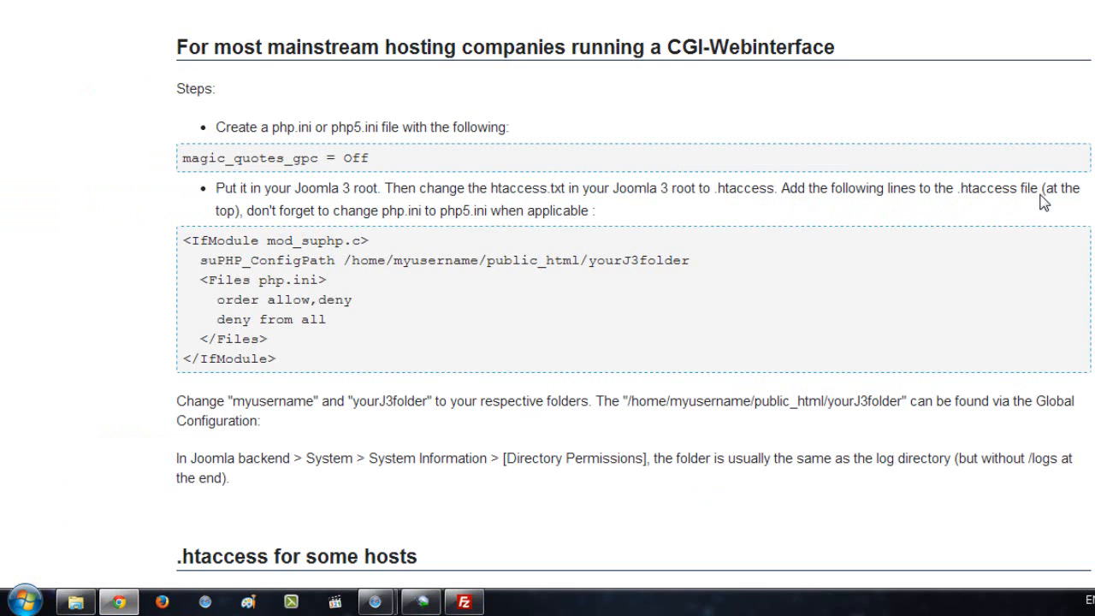
scroll(1043, 200, "up", 3)
scroll(1035, 195, "down", 5)
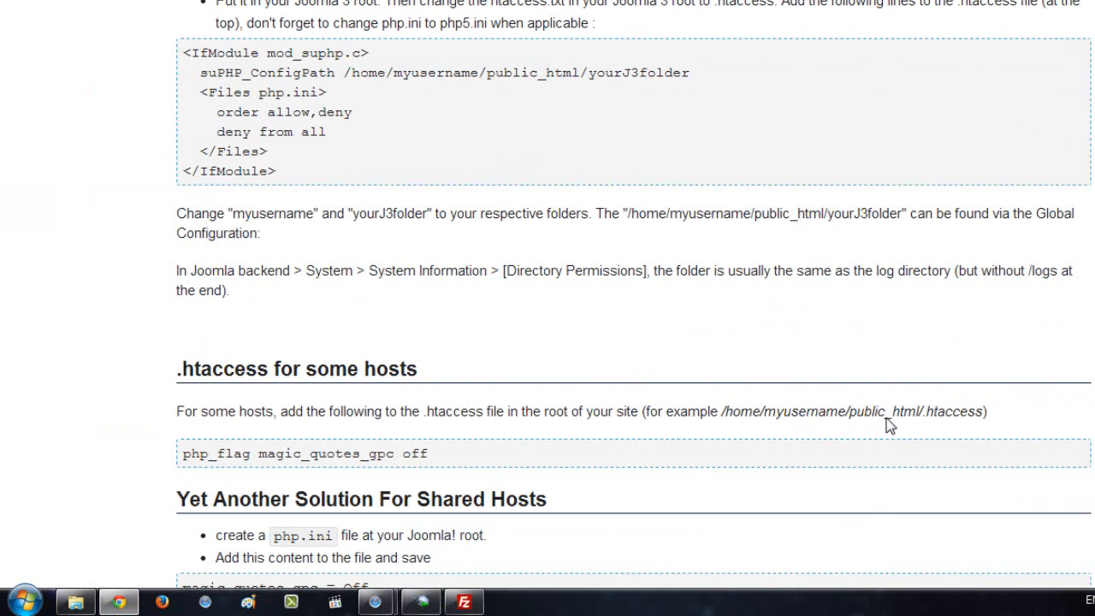
Step: Return to FileZilla, enter the remote public_html directory and select the .htaccess file rather than htaccess.txt
left_click(467, 602)
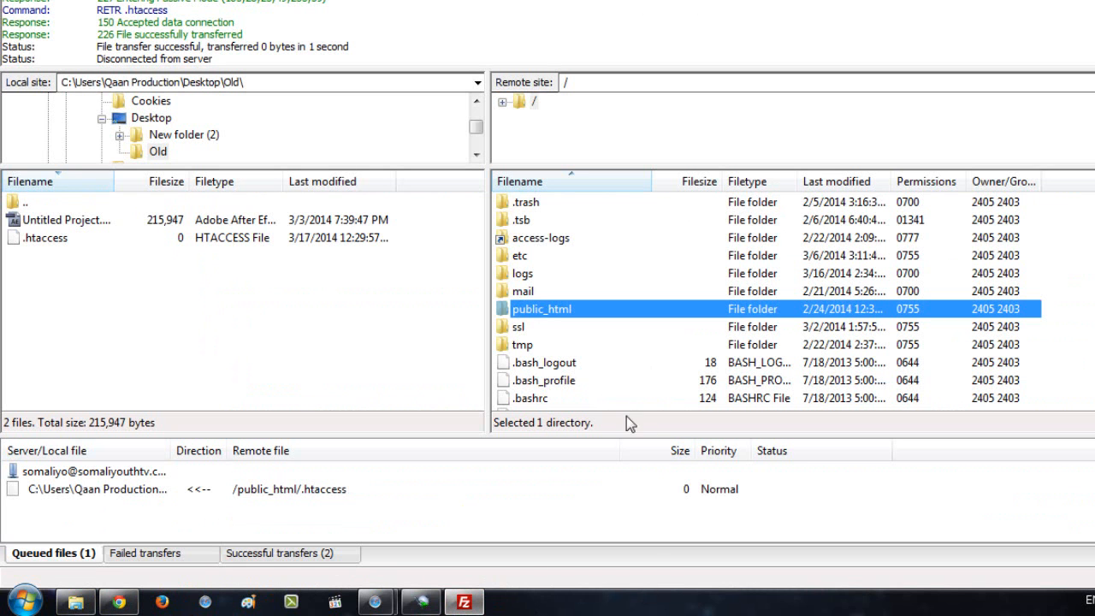
right_click(537, 316)
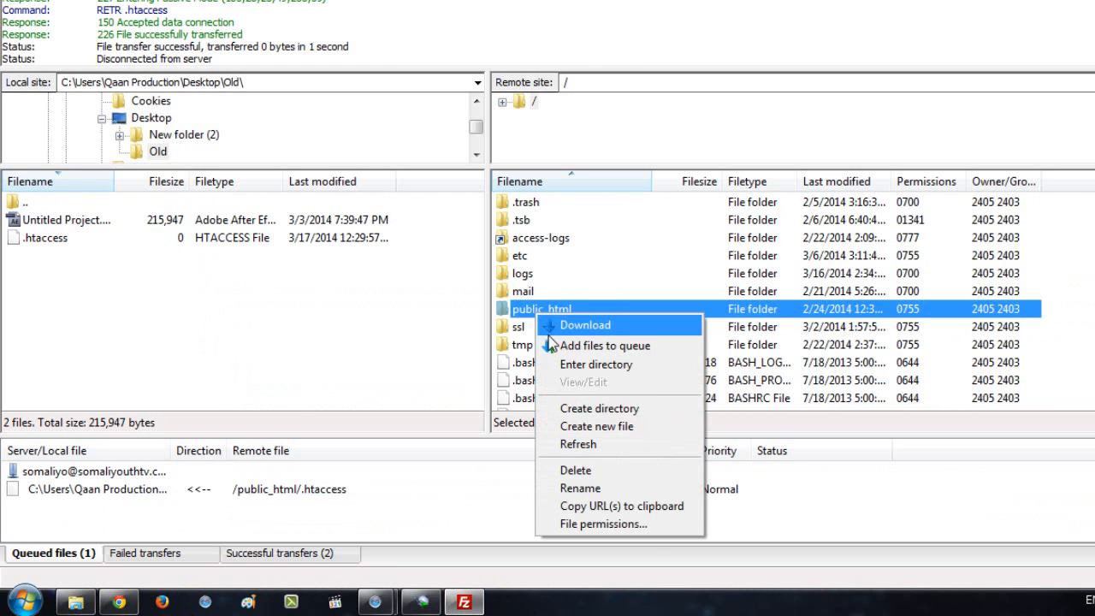
left_click(575, 366)
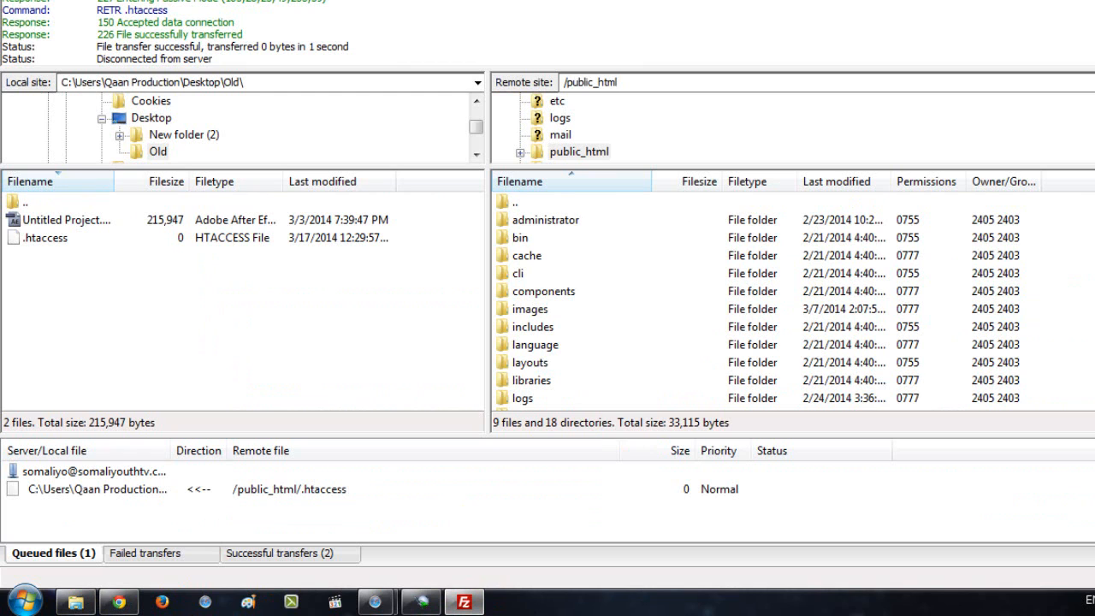
scroll(536, 280, "down", 5)
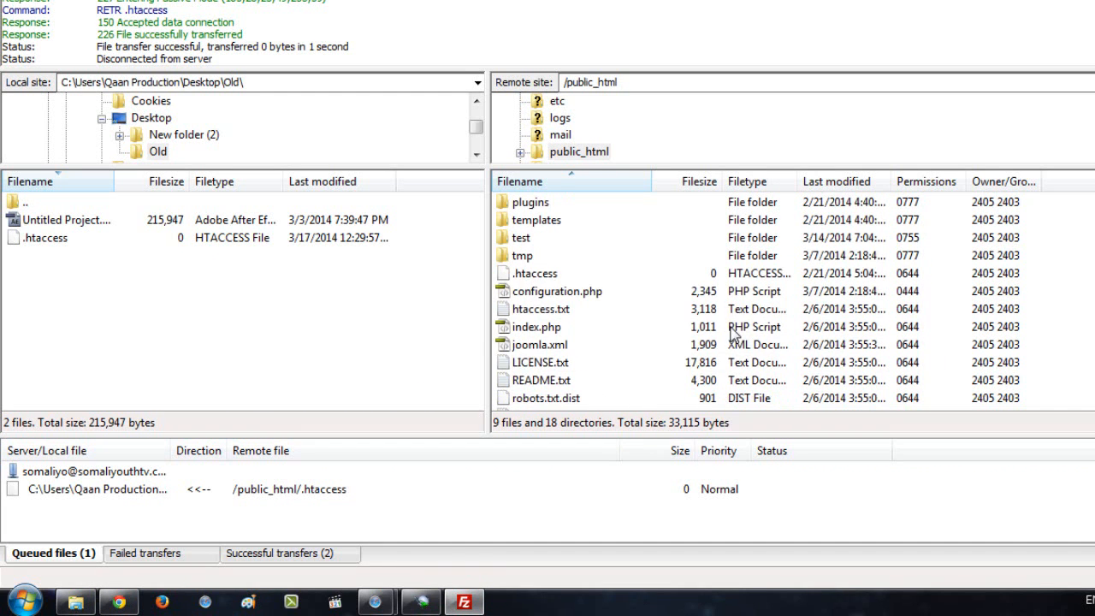
left_click(537, 275)
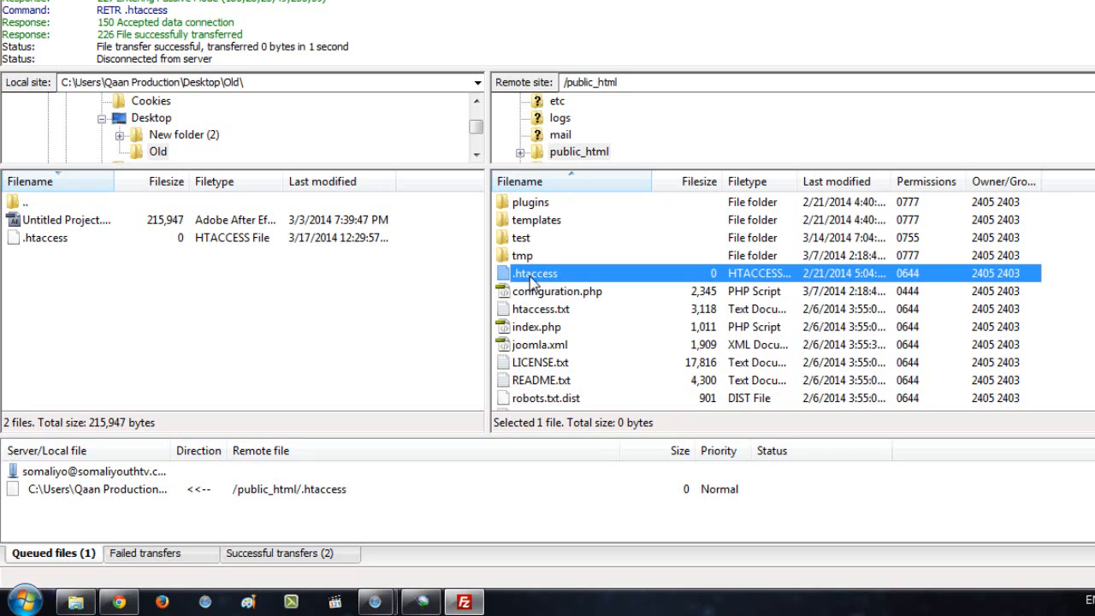
left_click(536, 310)
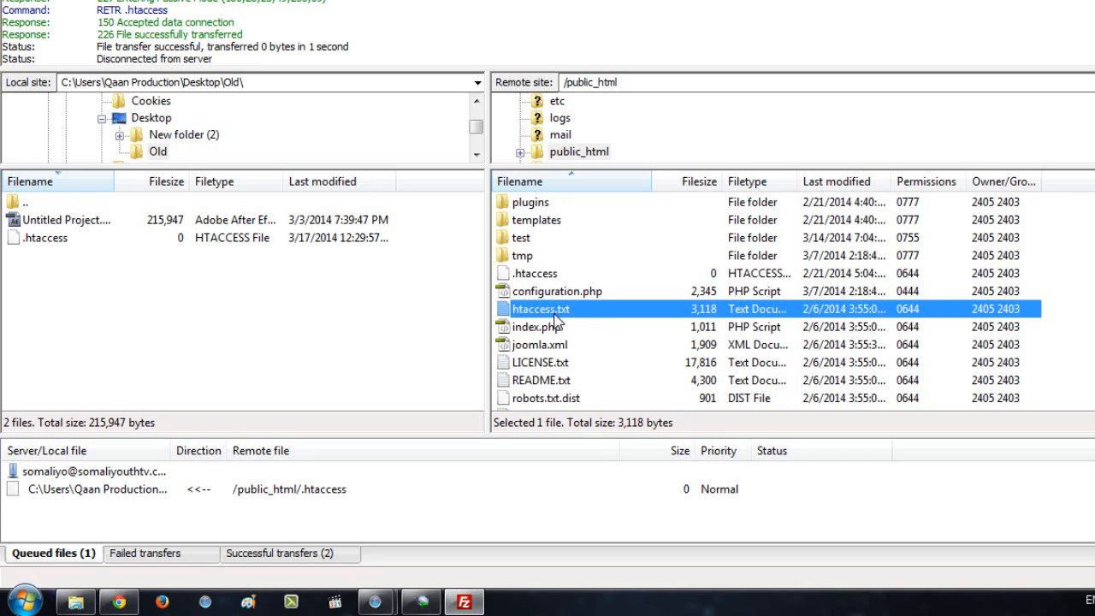
left_click(547, 276)
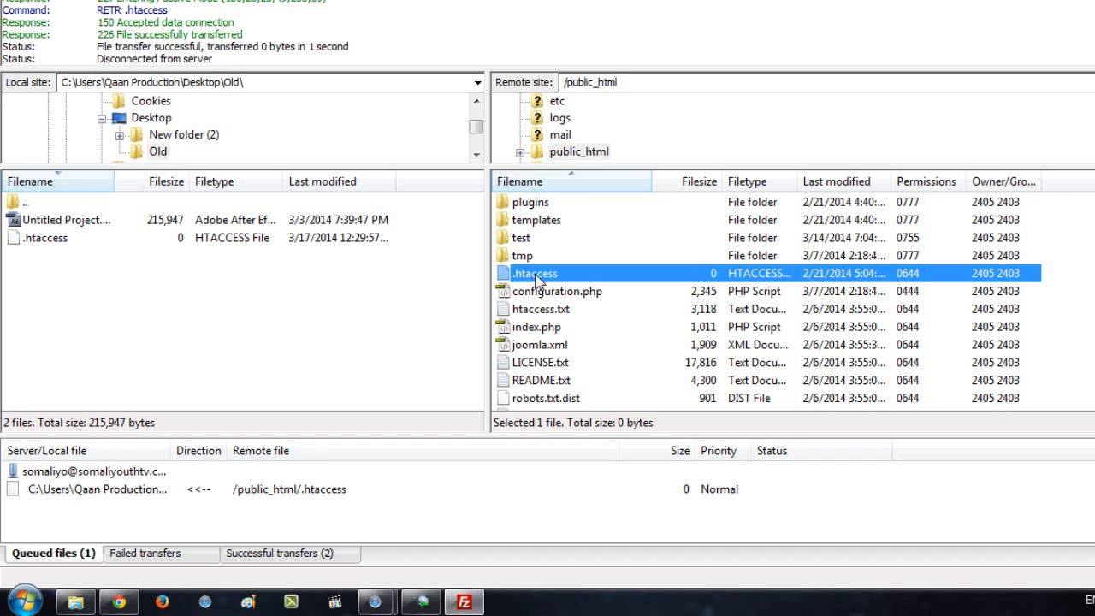
Step: Review the download option for the remote .htaccess file and its copy in the desktop's local Old folder
right_click(541, 283)
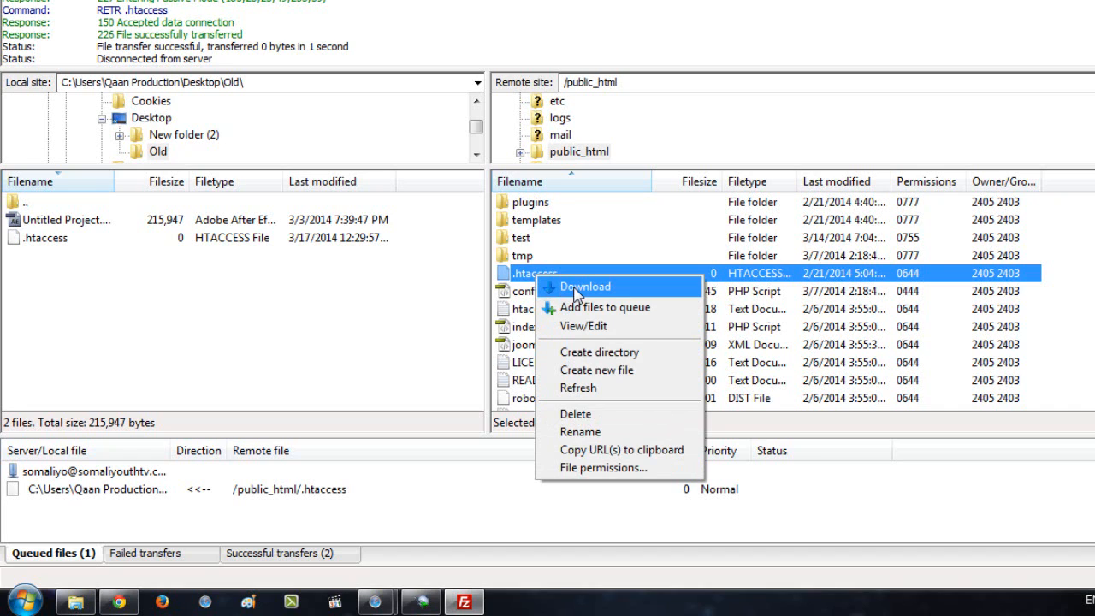
left_click(814, 425)
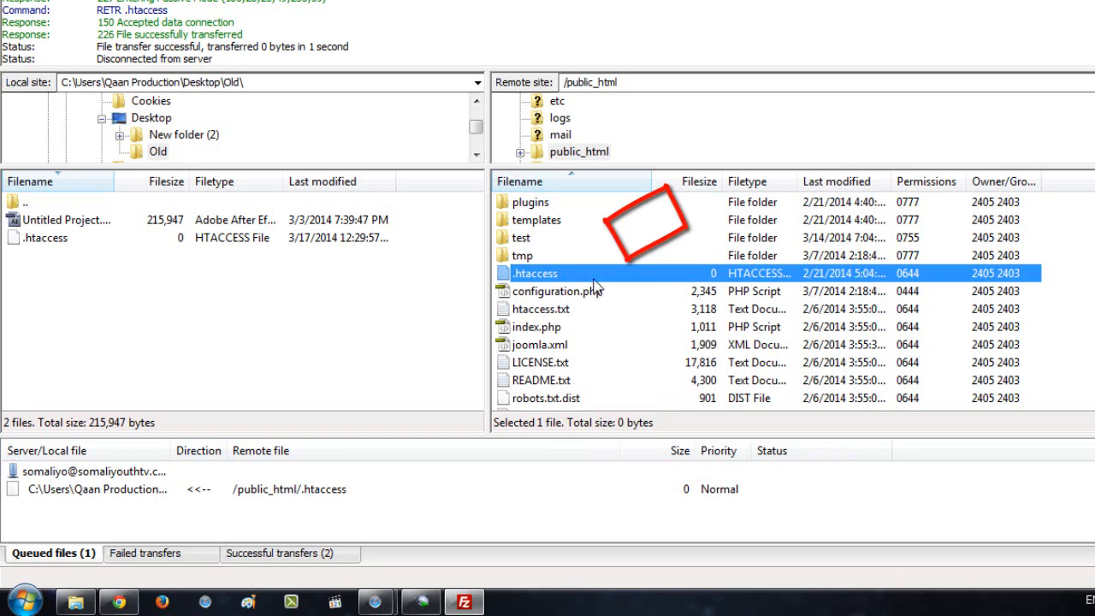
right_click(546, 274)
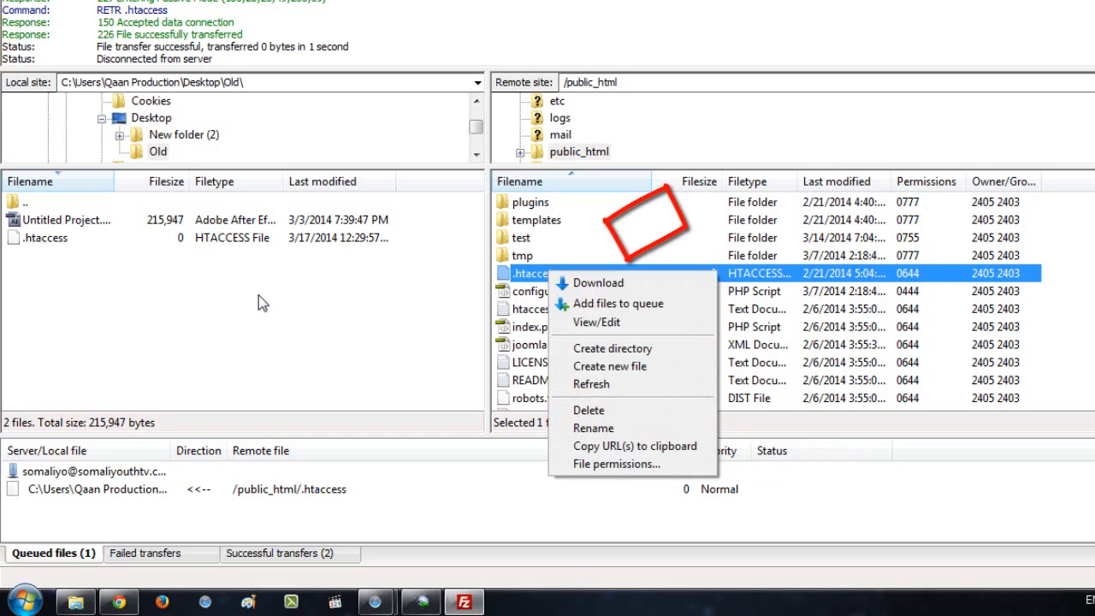
left_click(158, 154)
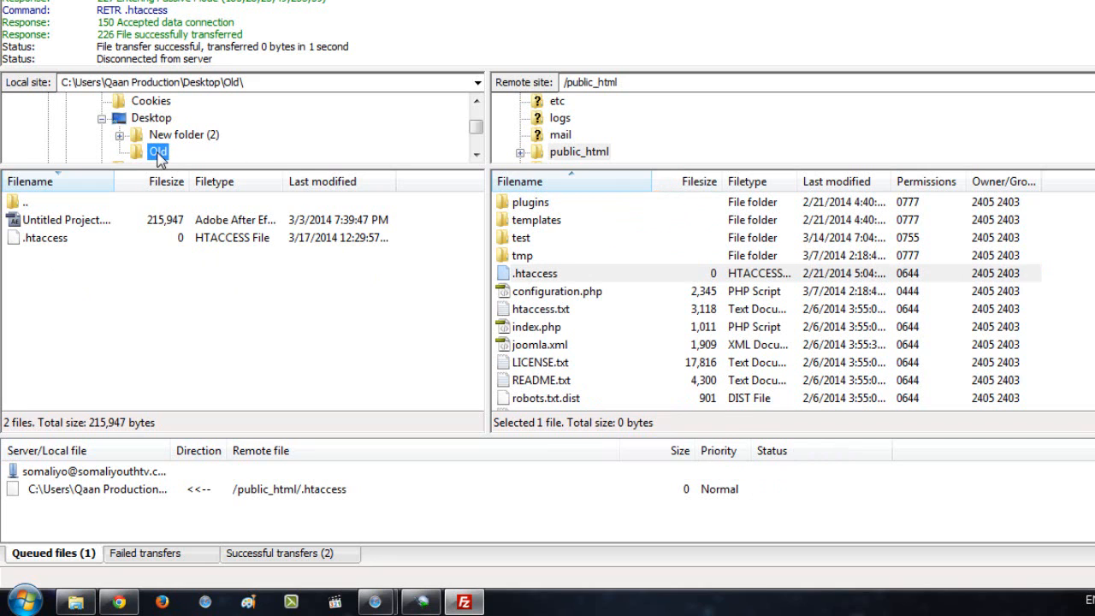
left_click(178, 138)
left_click(161, 153)
right_click(526, 275)
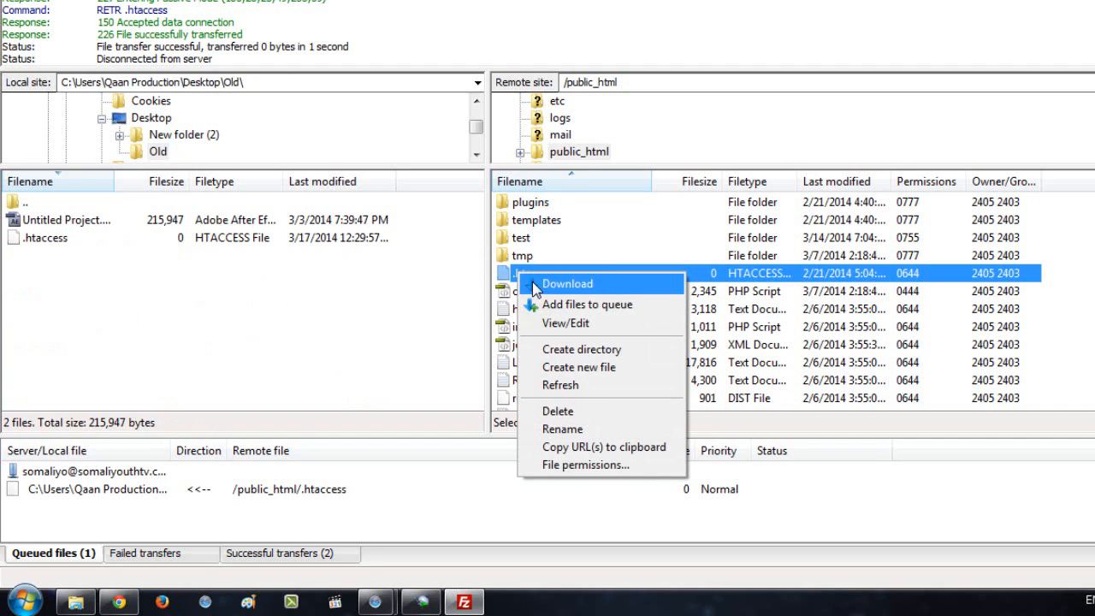
left_click(64, 240)
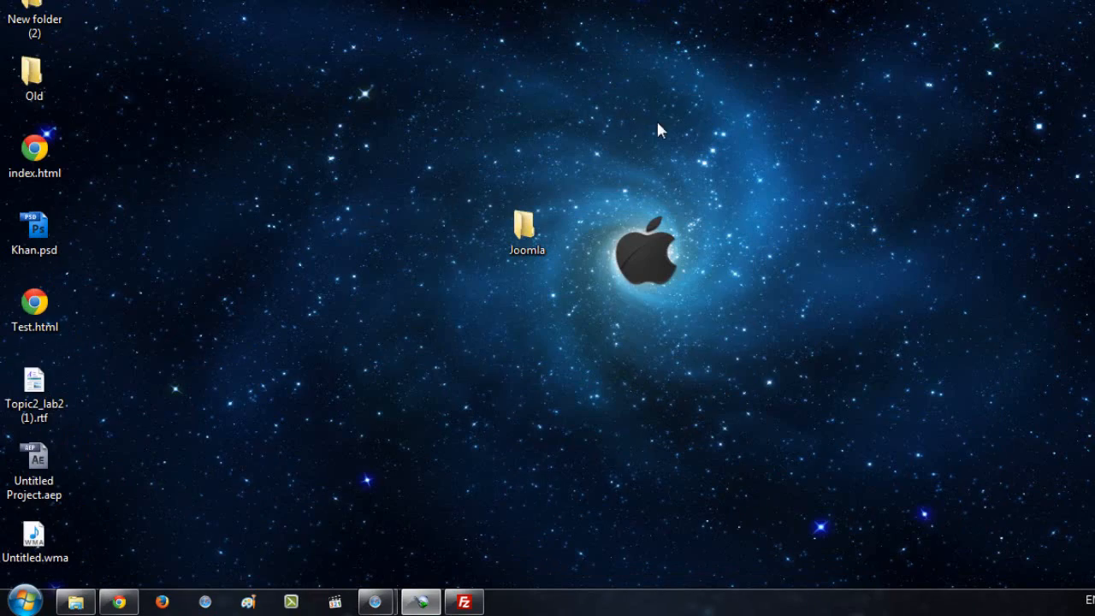
Step: Open the desktop's Joomla folder and delete New Text Document.txt from it
double_click(525, 235)
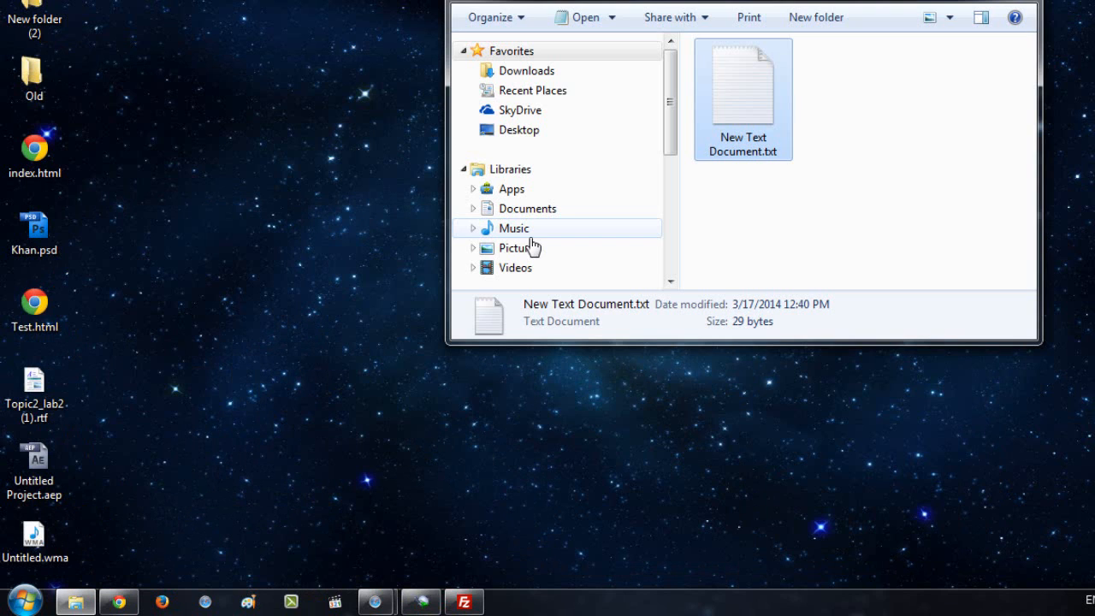
right_click(787, 83)
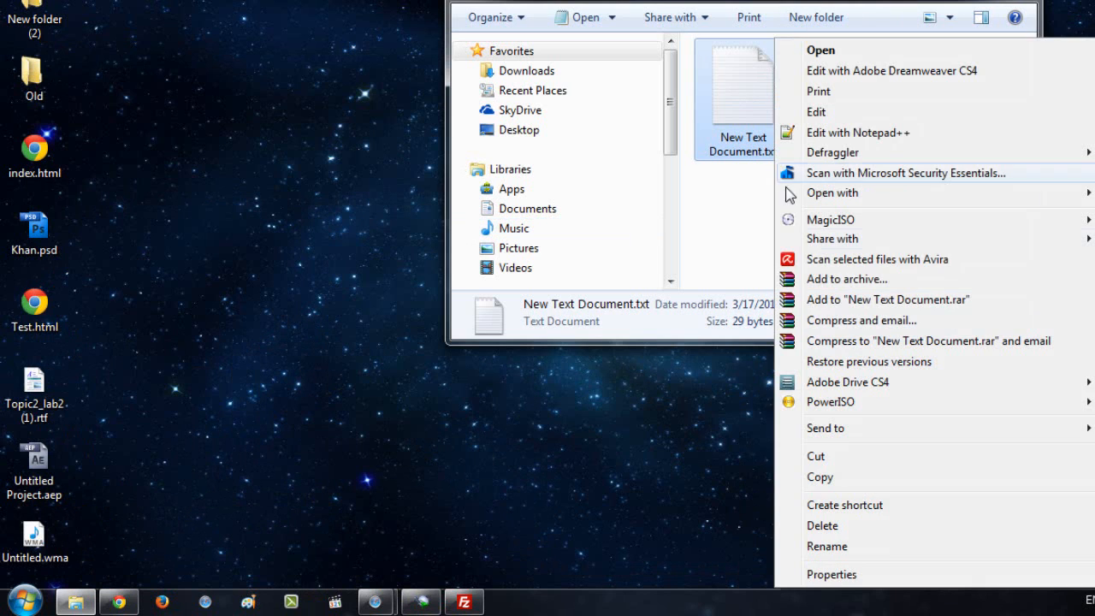
left_click(827, 523)
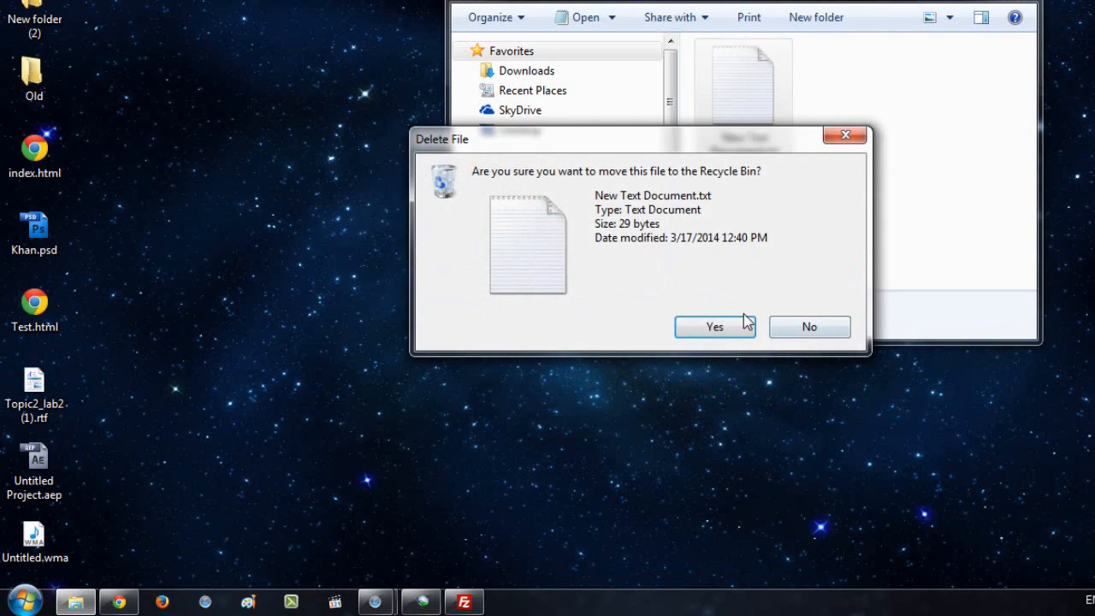
left_click(743, 317)
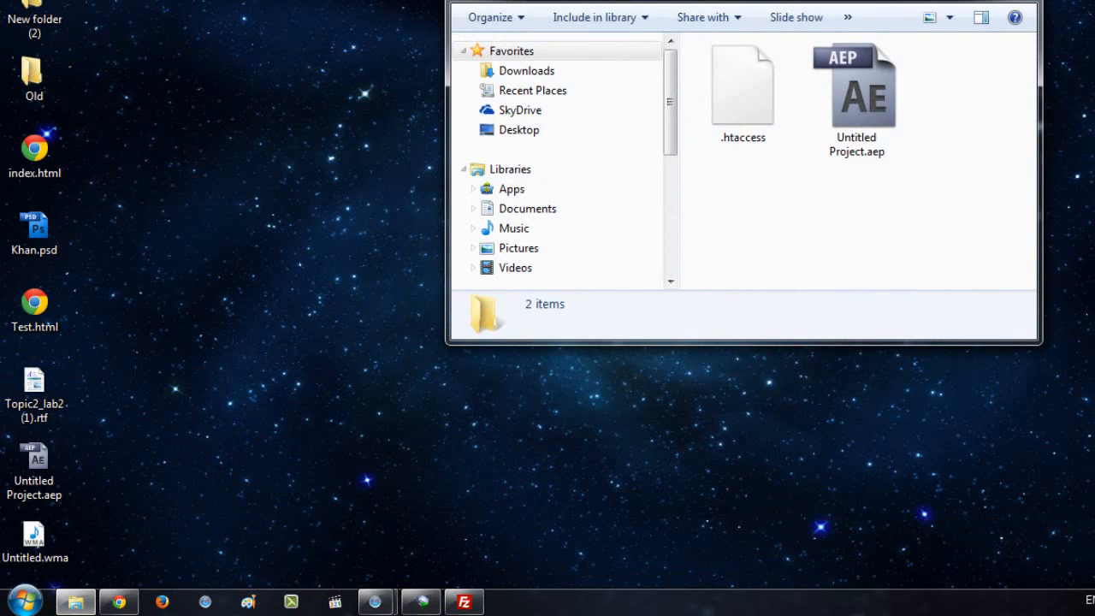
Step: Maximize the Old folder window and delete Untitled Project.aep, leaving only the .htaccess file
double_click(736, 0)
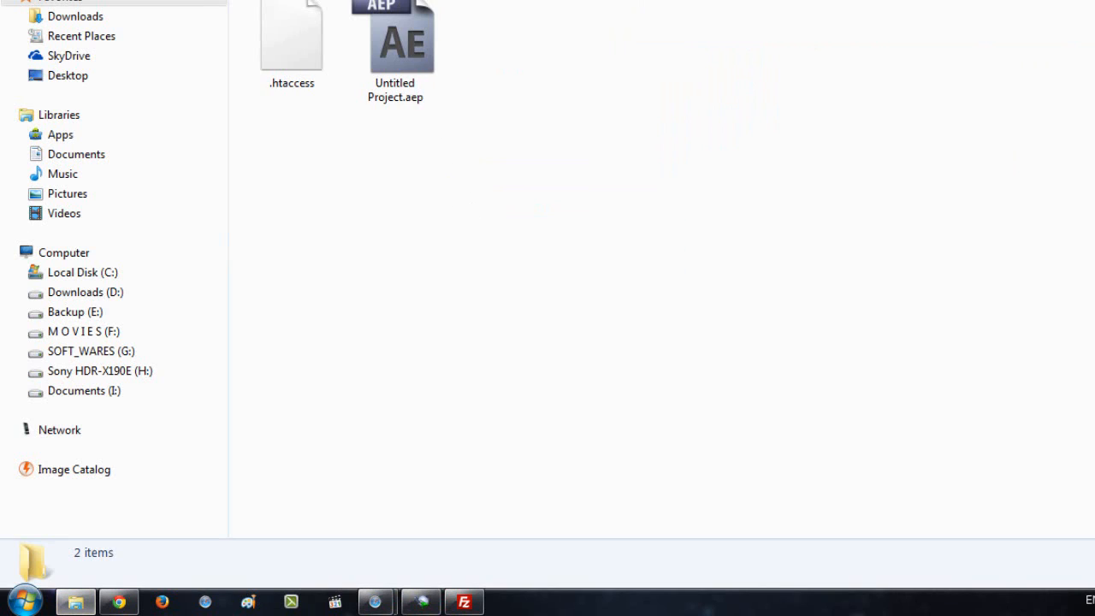
left_click(296, 56)
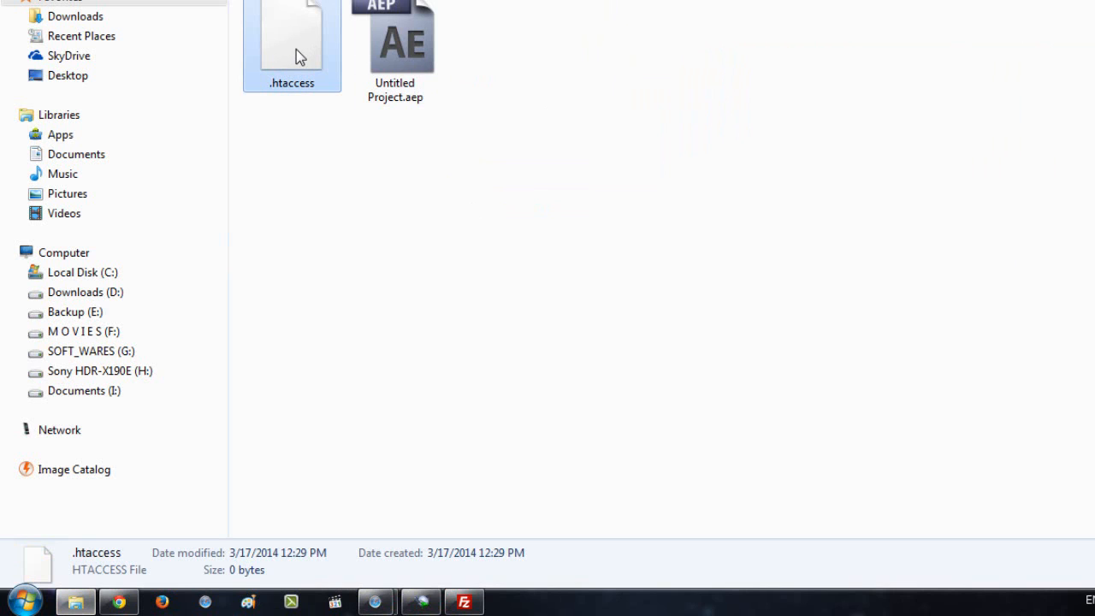
right_click(399, 47)
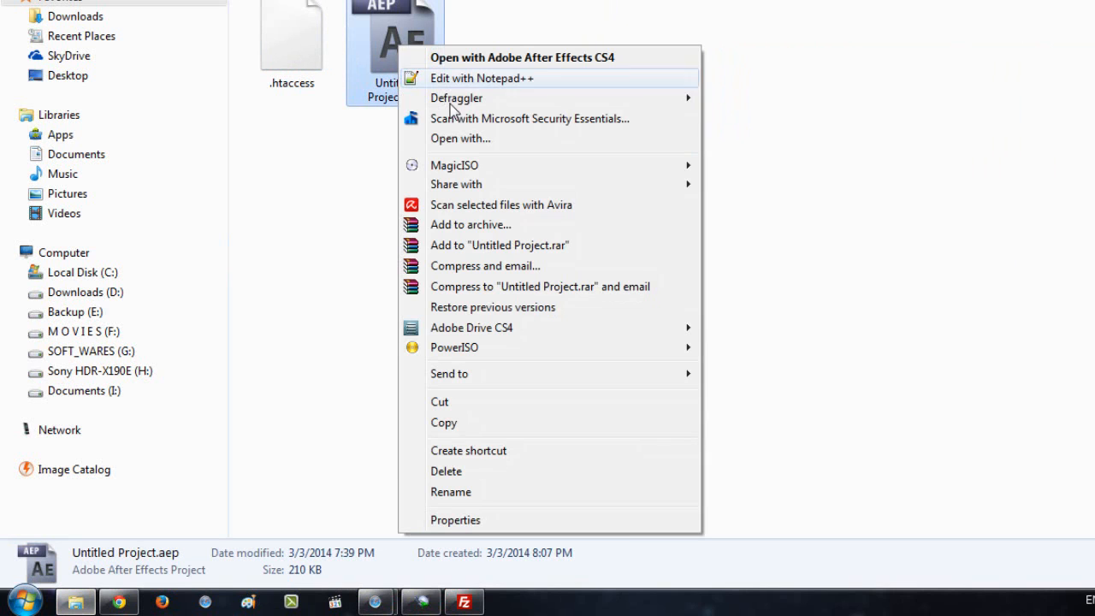
left_click(463, 472)
left_click(714, 327)
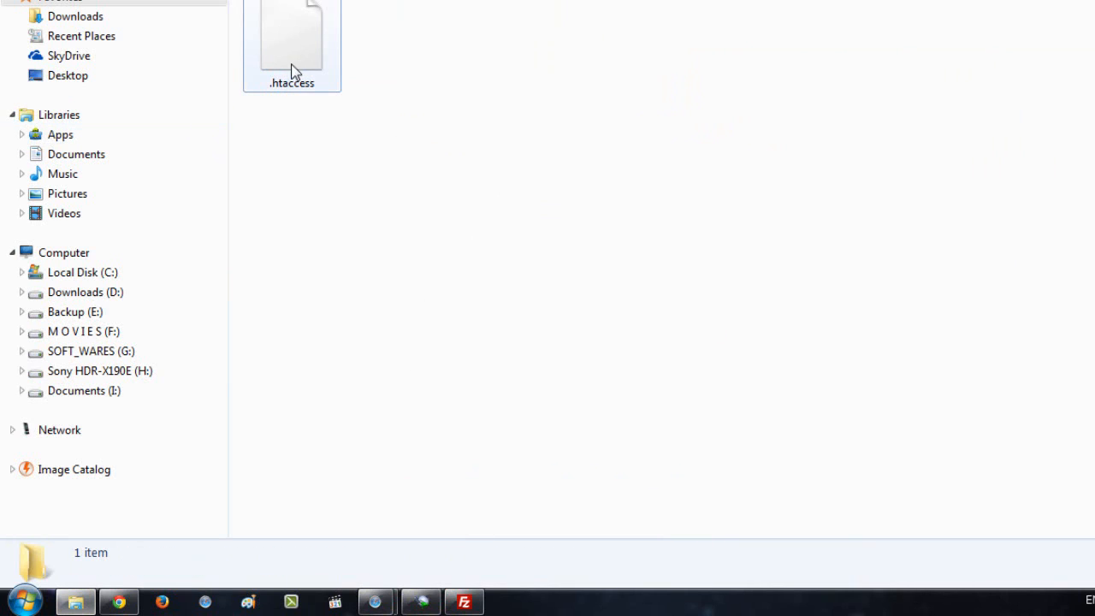
Step: Try to open the .htaccess file in the Old folder with its default program, and check its alternative editing options
left_click(317, 83)
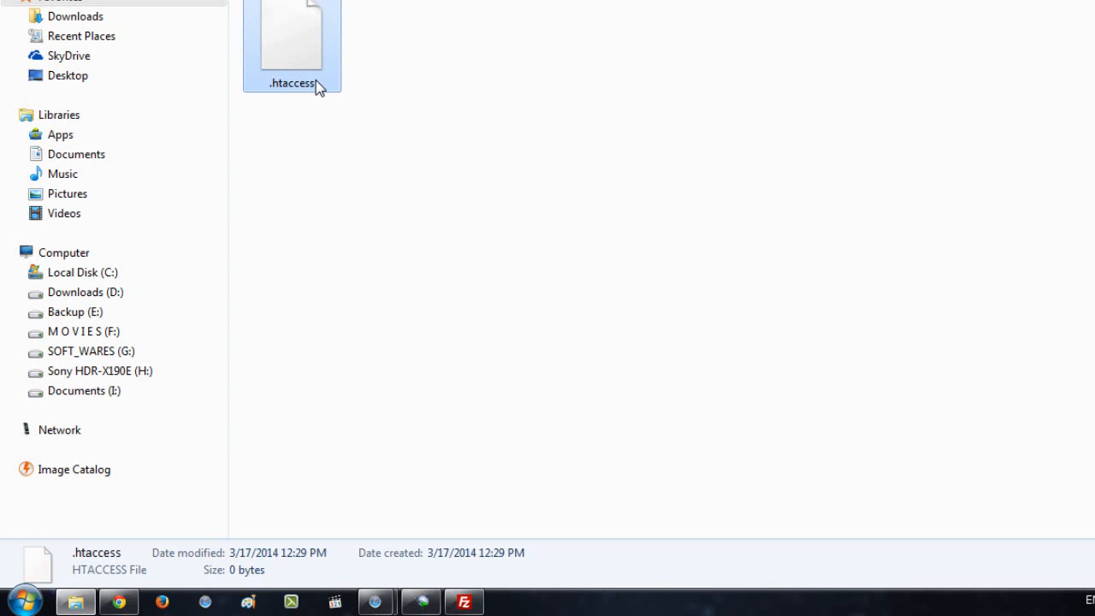
right_click(308, 67)
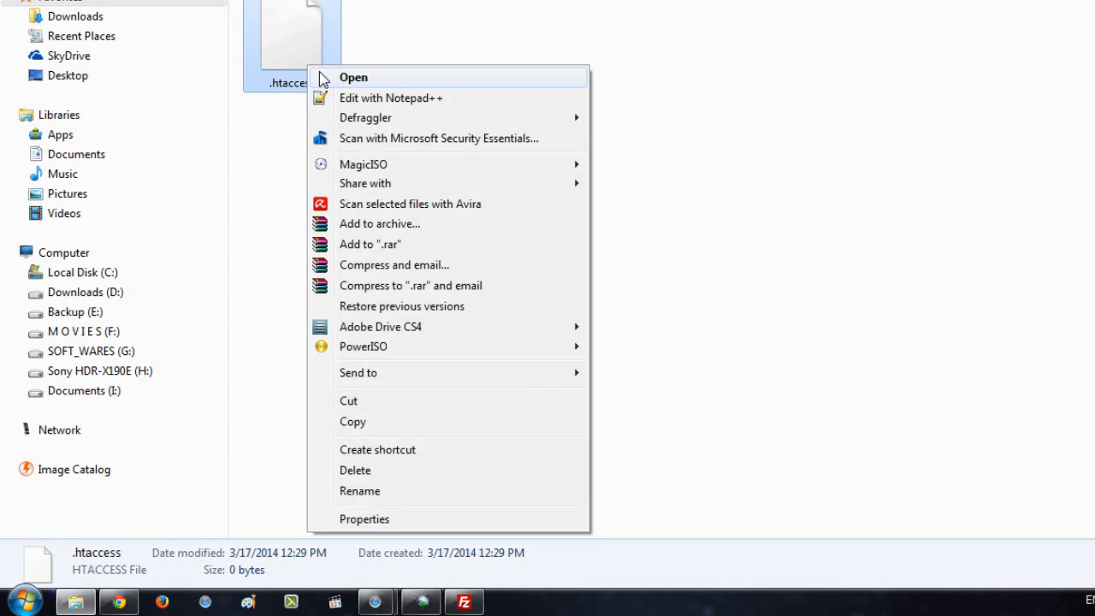
left_click(323, 79)
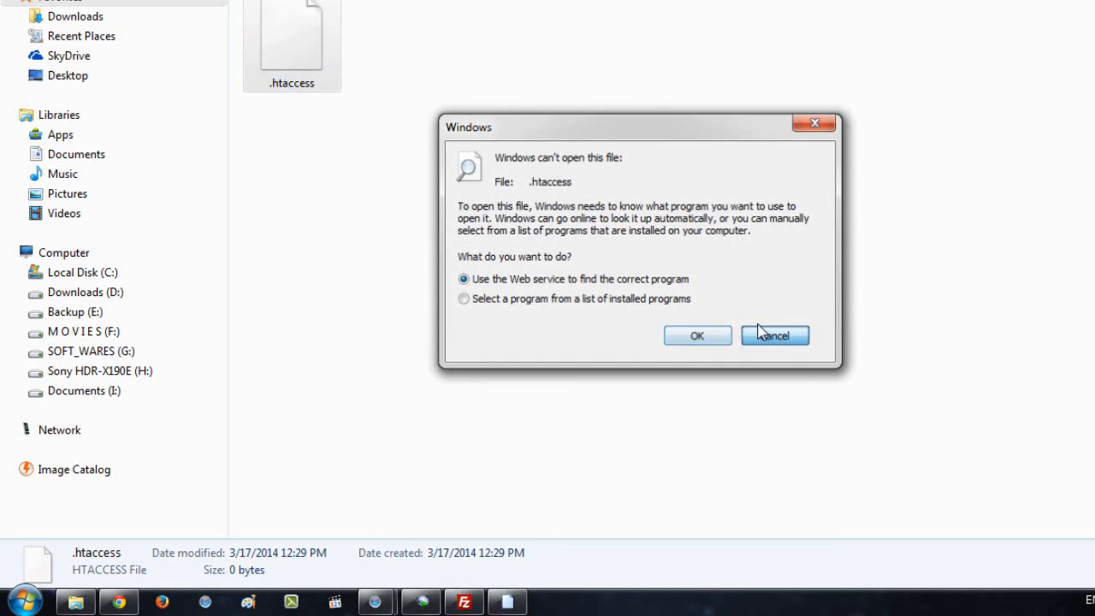
left_click(766, 333)
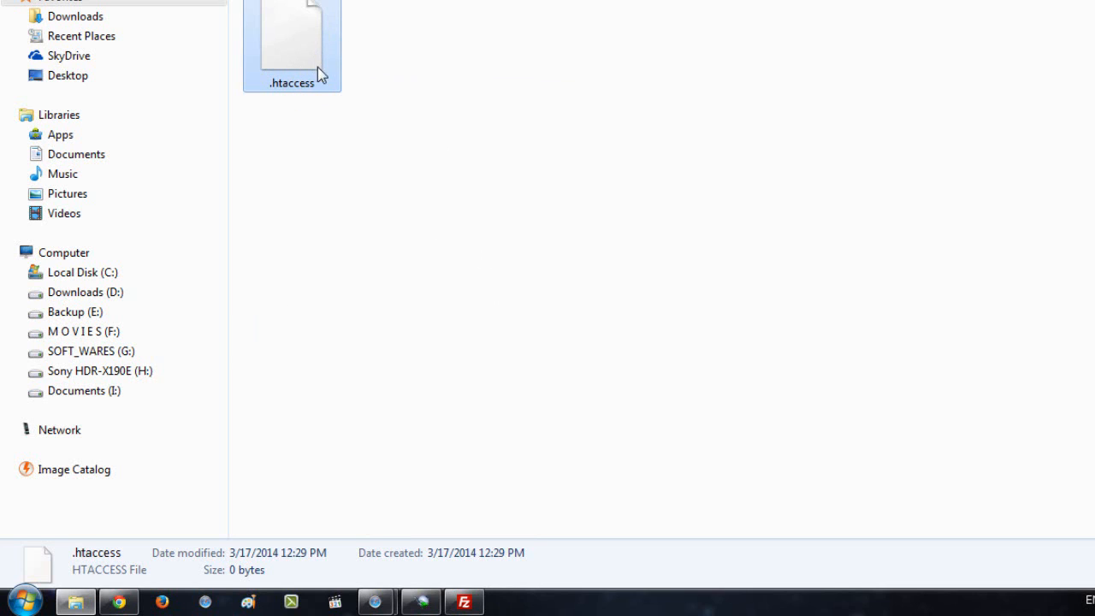
right_click(306, 42)
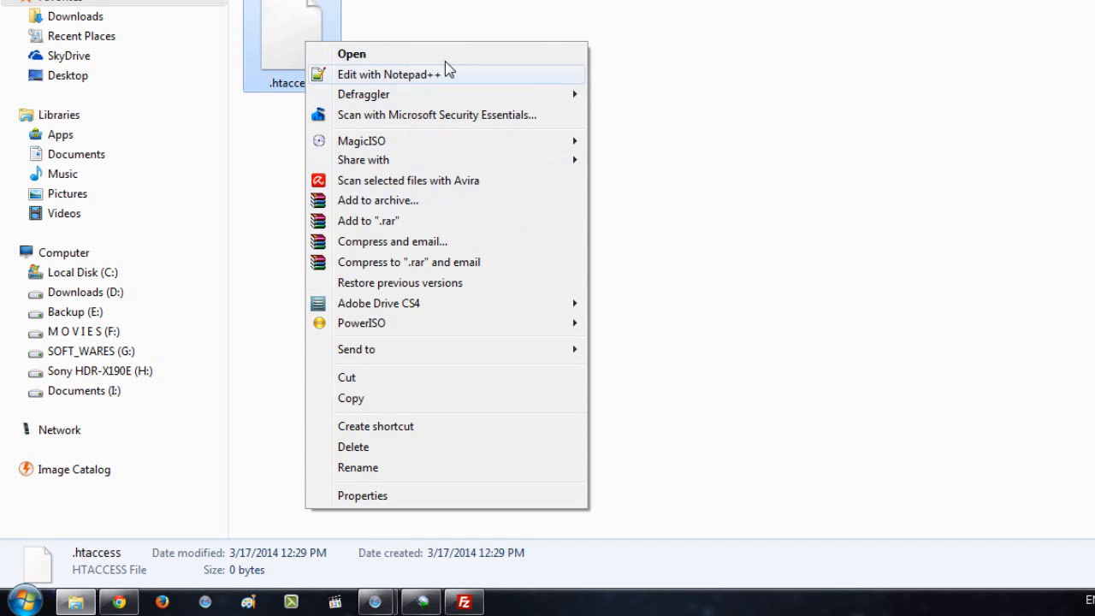
left_click(687, 91)
Step: Create a blank text document in the Old folder, open it in Notepad and load .htaccess into that window to view it
right_click(549, 99)
mouse_move(633, 348)
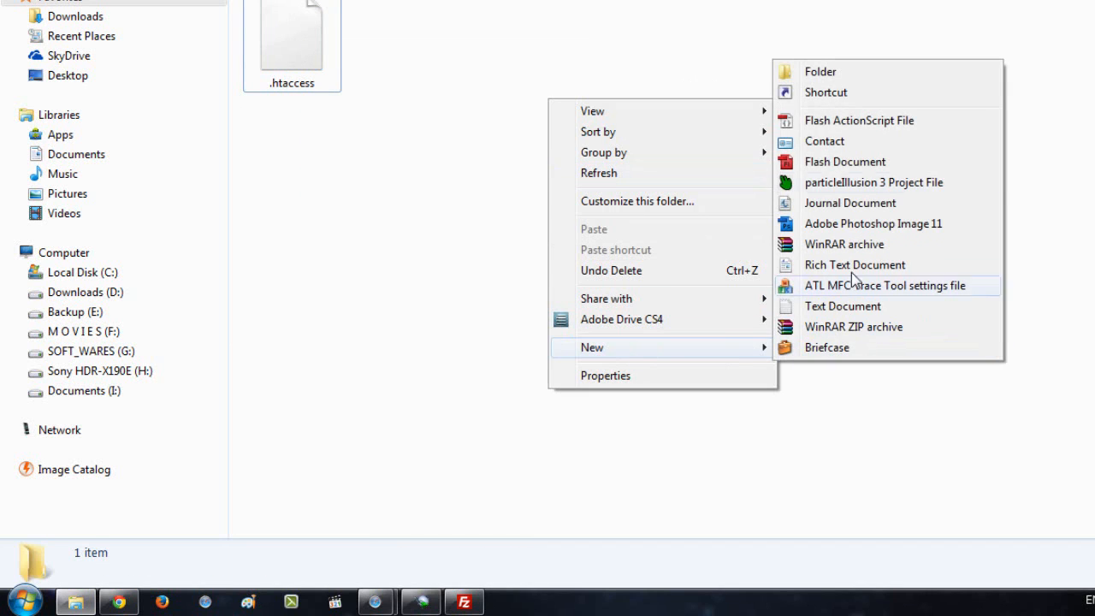
left_click(825, 317)
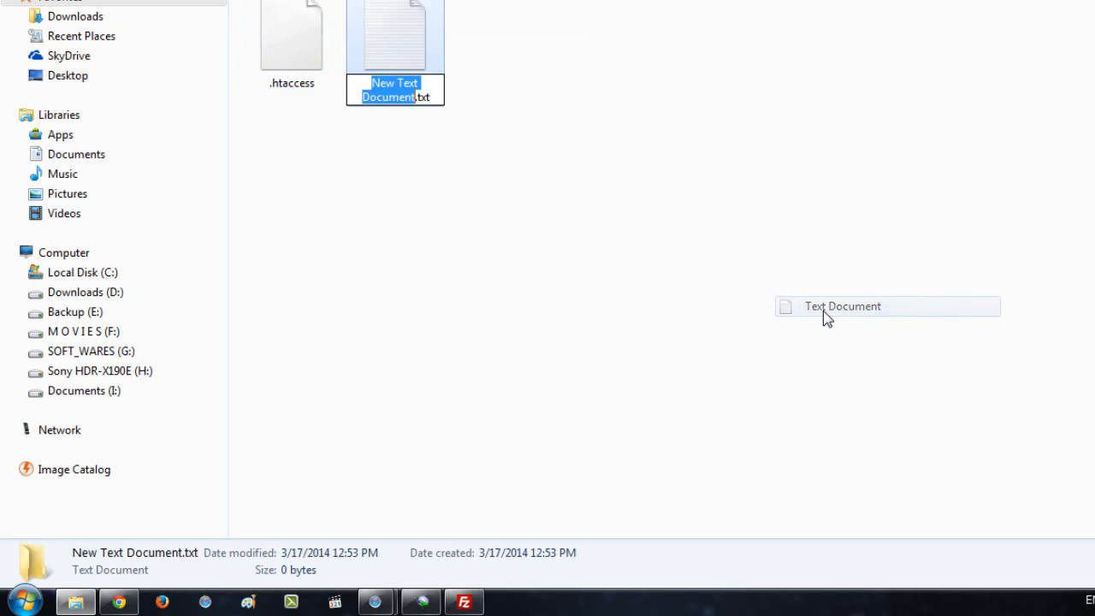
left_click(591, 262)
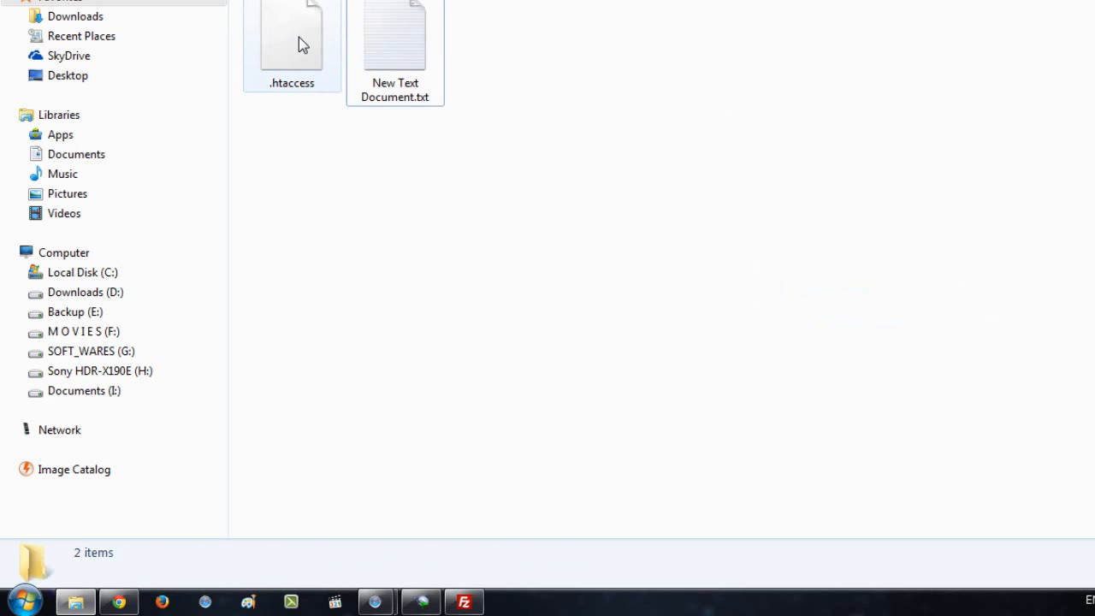
double_click(369, 41)
left_click_drag(313, 34, 552, 214)
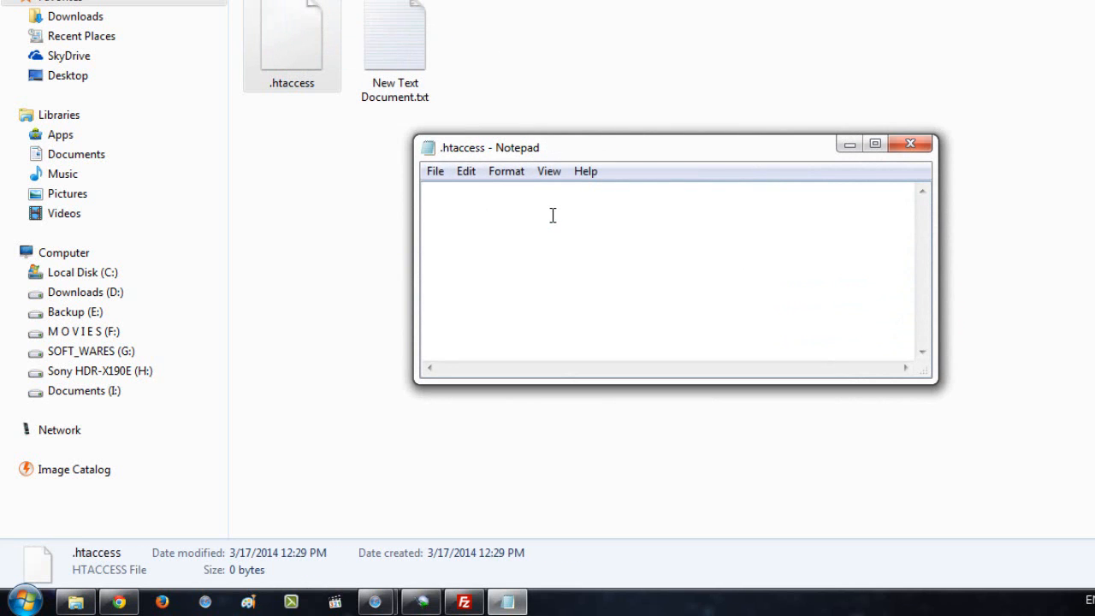
left_click(911, 143)
Step: Delete the blank New Text Document.txt from the Old folder
right_click(413, 56)
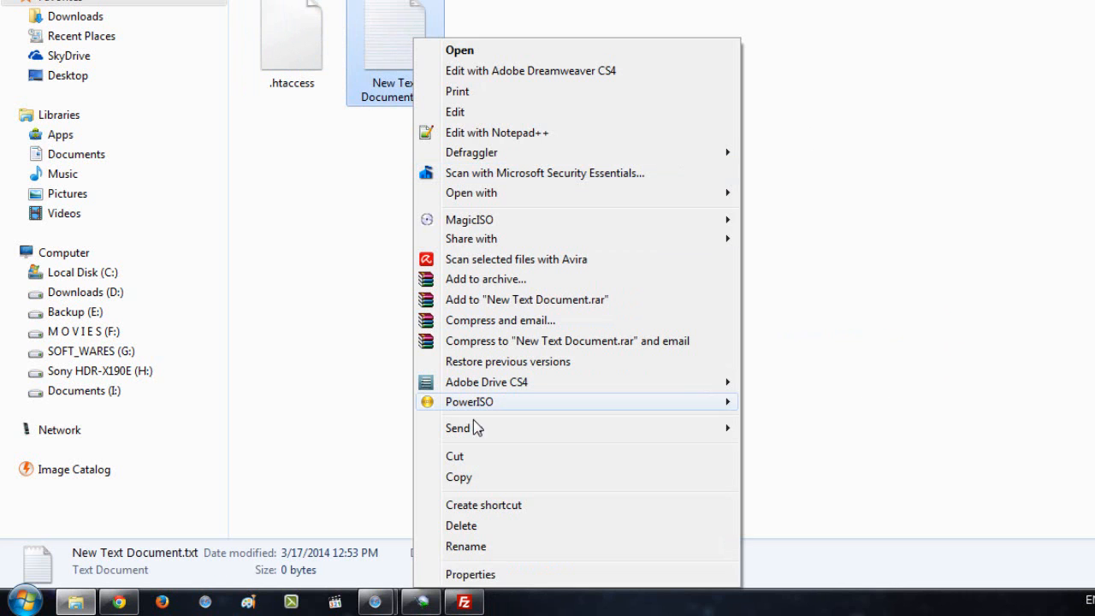
left_click(460, 523)
left_click(714, 326)
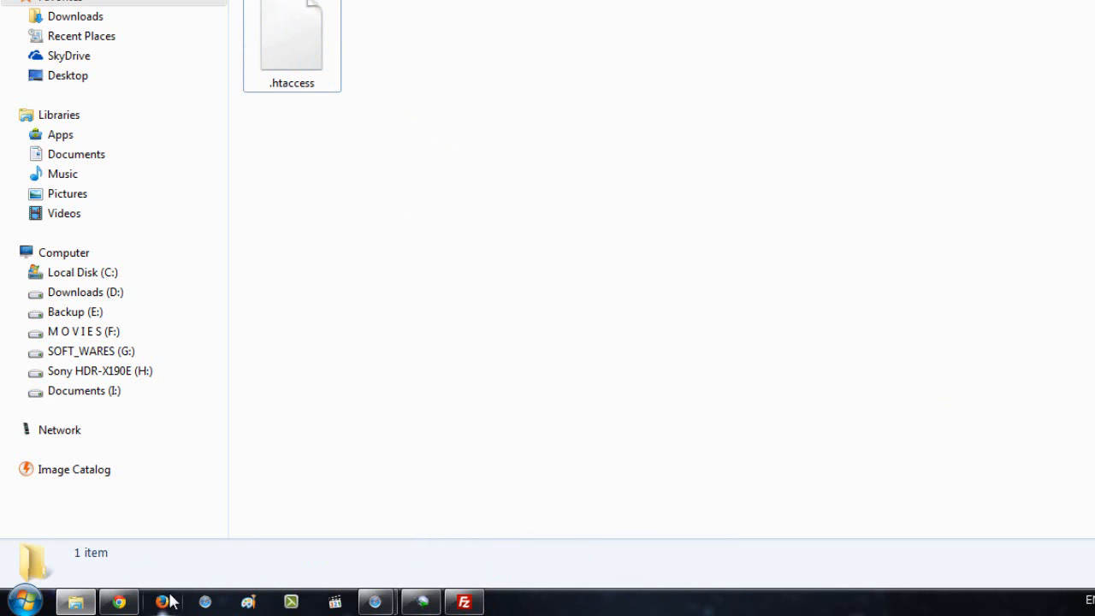
Step: Switch to Chrome and copy the line "php_flag magic_quotes_gpc off" from the article's .htaccess section
left_click(119, 601)
scroll(500, 339, "down", 3)
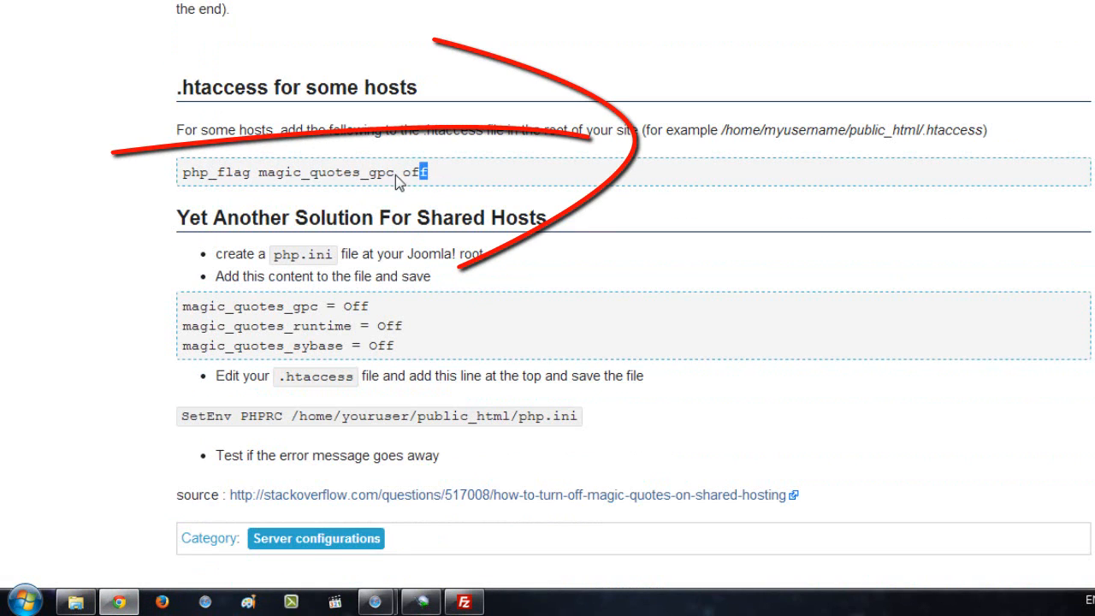
left_click_drag(396, 175, 180, 179)
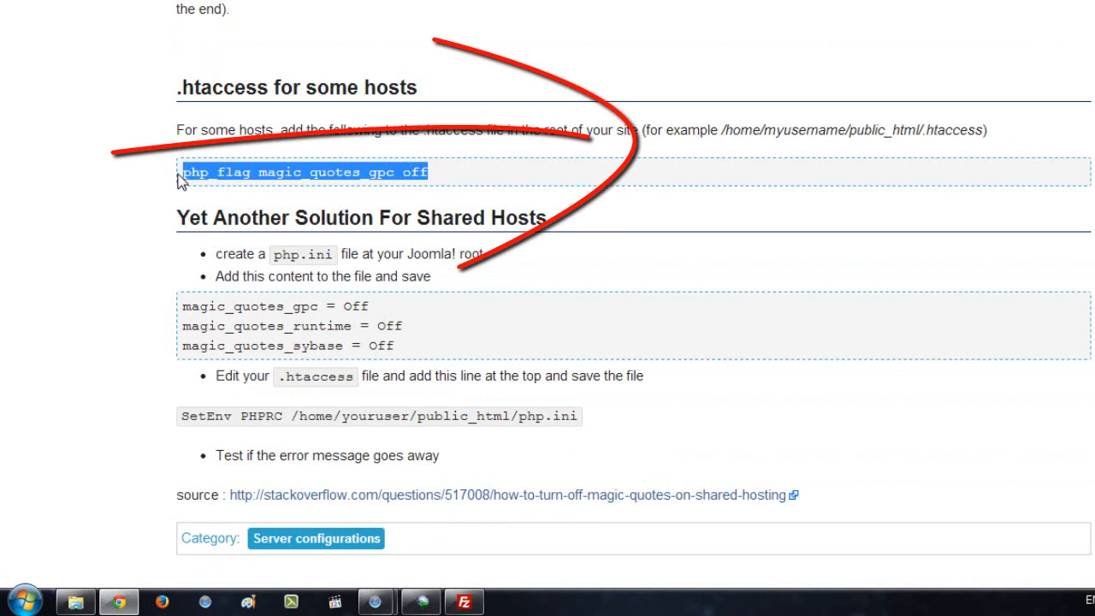
right_click(409, 176)
left_click(432, 181)
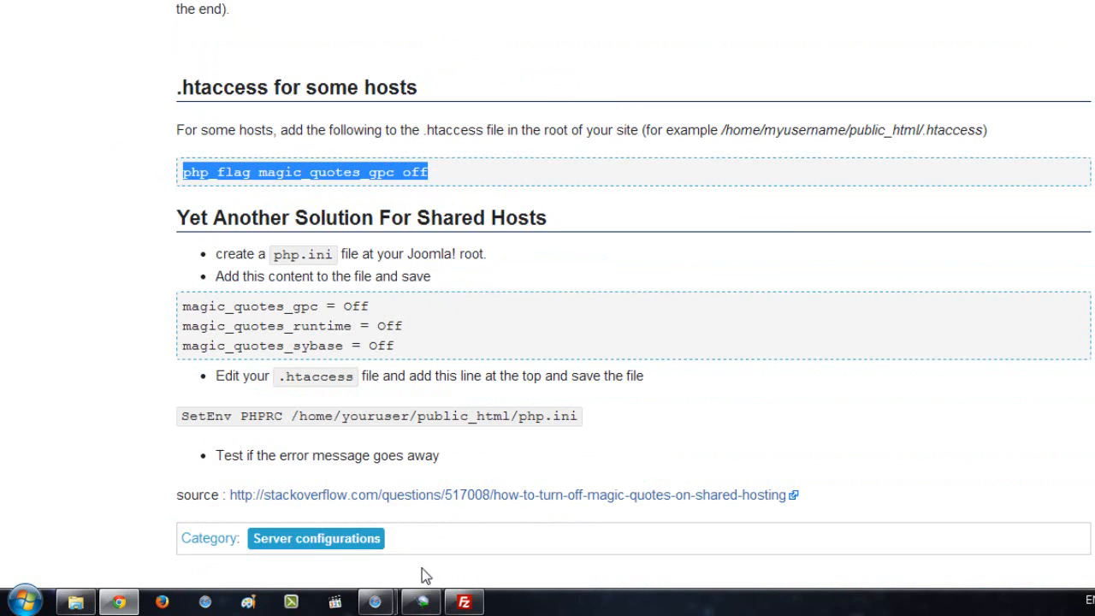
Step: Open the Old folder's .htaccess in Notepad++, paste "php_flag magic_quotes_gpc off" into it, and save and close the file
left_click(75, 601)
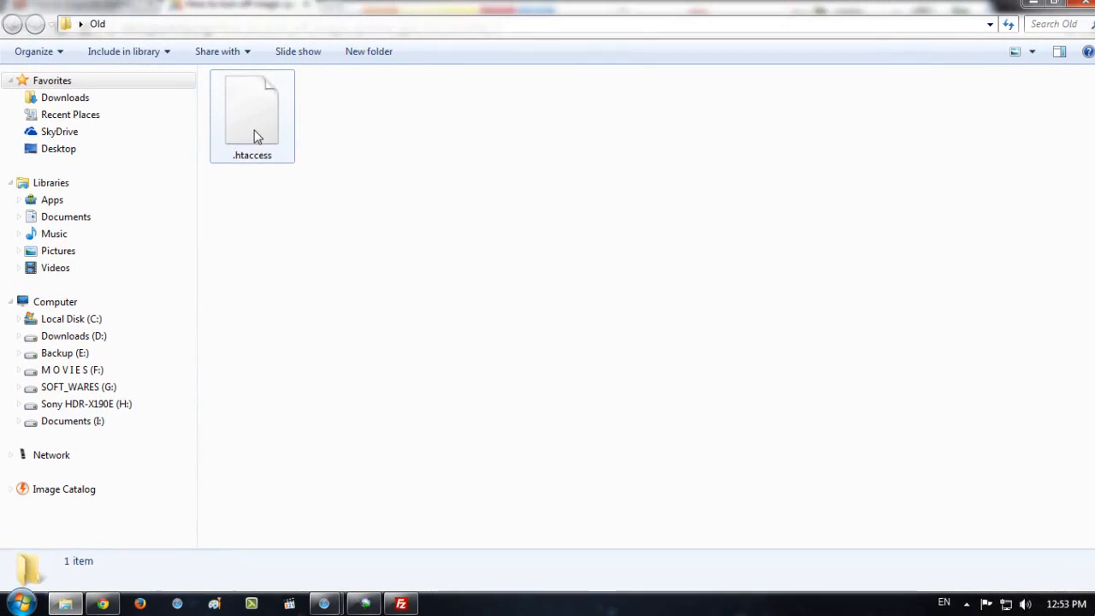
right_click(255, 118)
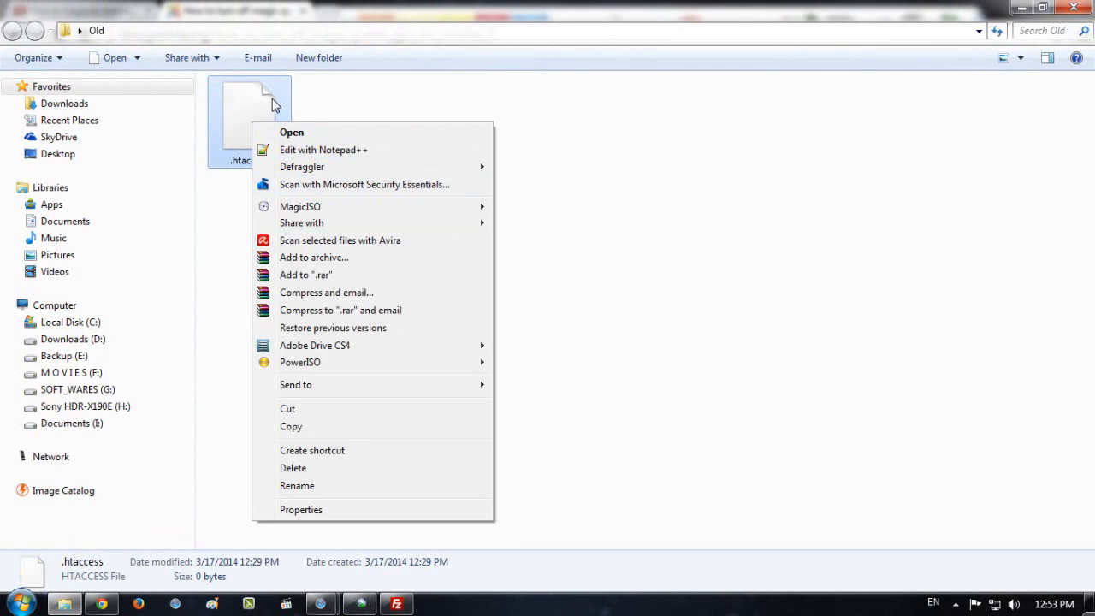
left_click(284, 151)
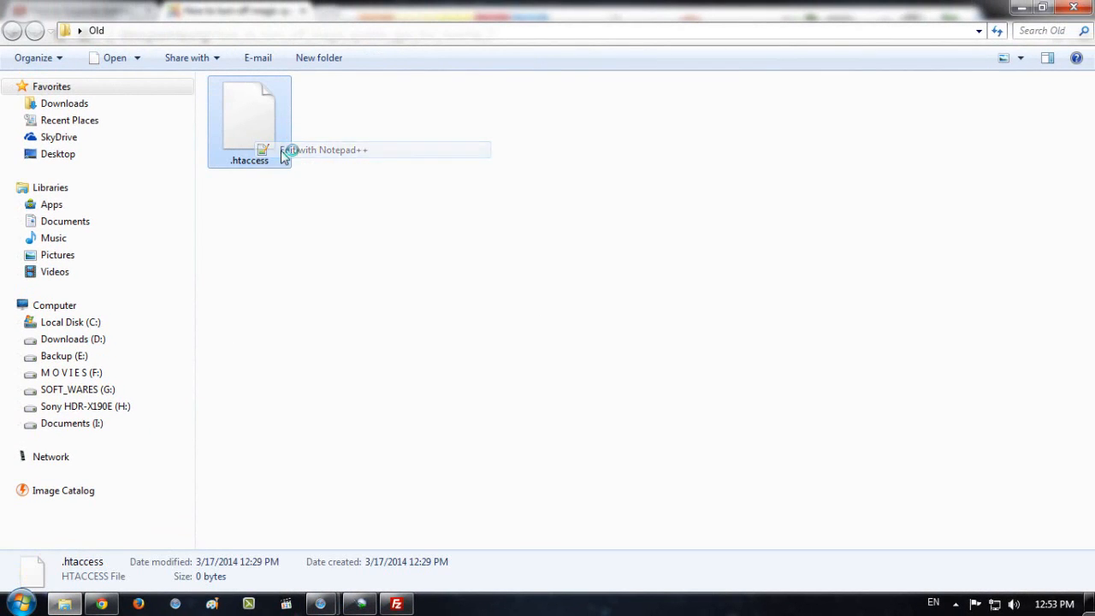
right_click(90, 93)
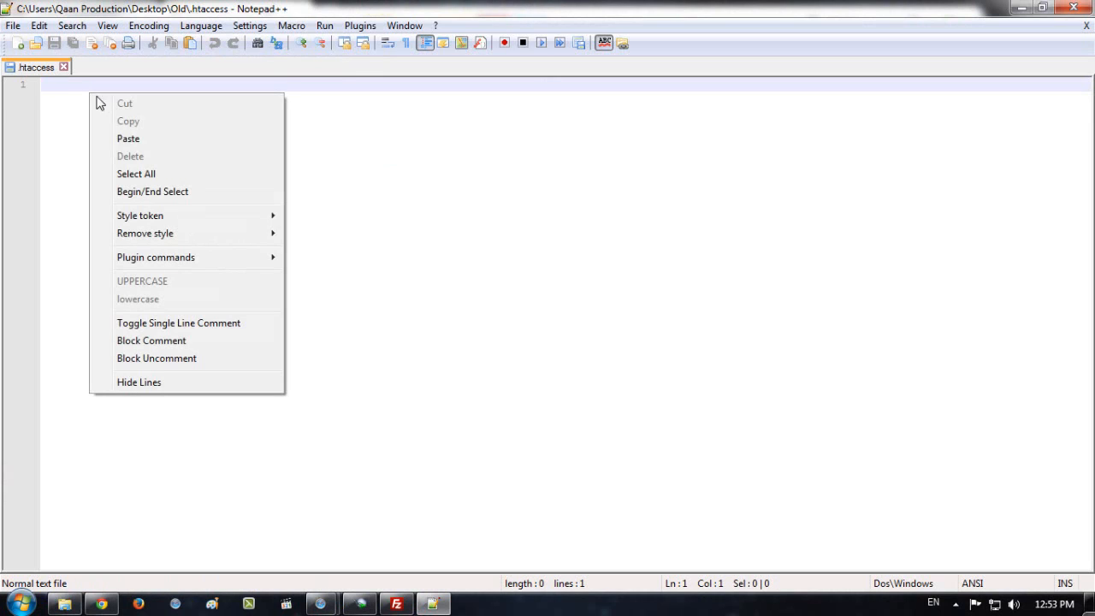
left_click(127, 137)
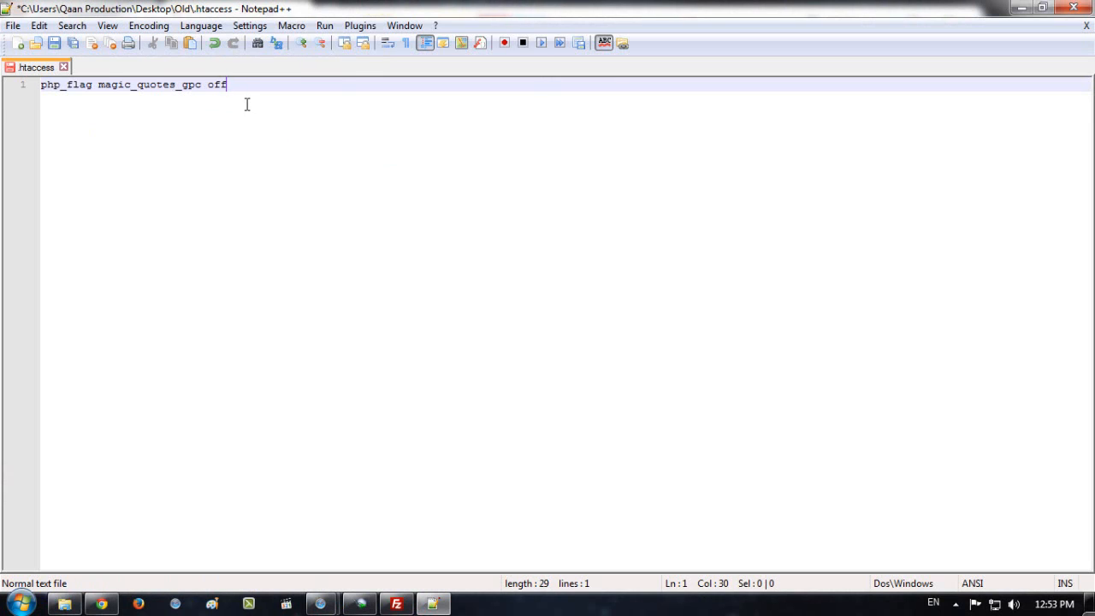
left_click(1076, 9)
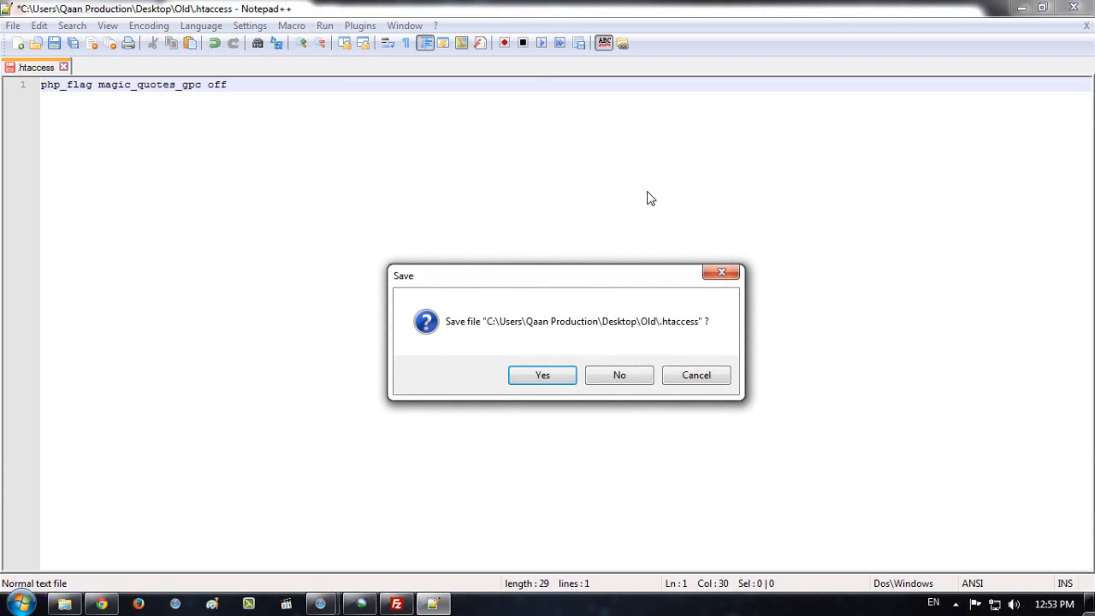
left_click(557, 376)
Step: Reopen the local .htaccess in Notepad++ to check the saved content, and close it again
right_click(247, 116)
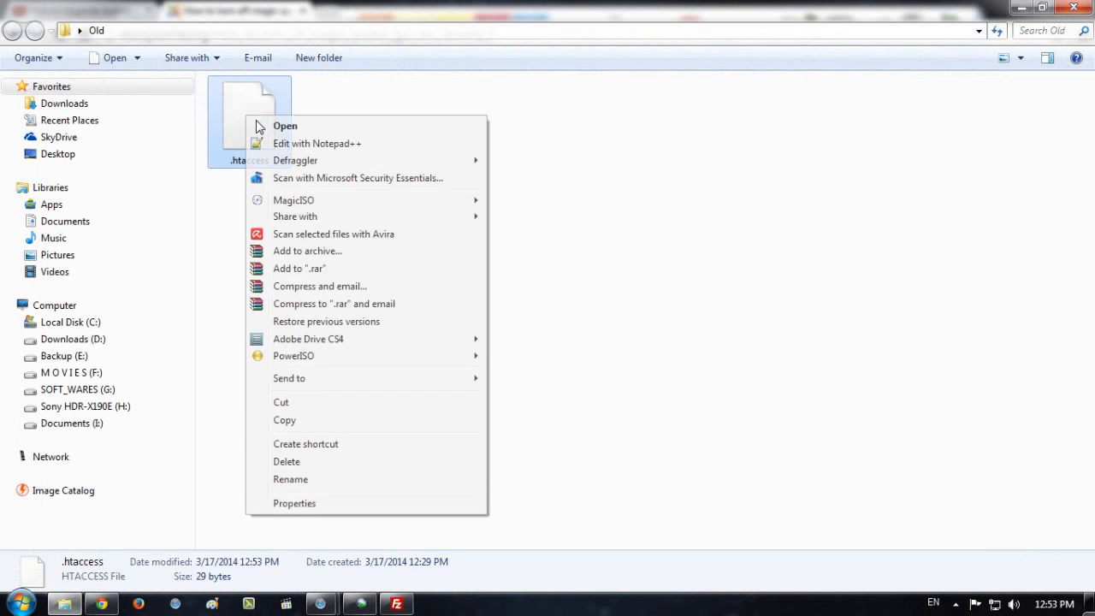
left_click(291, 142)
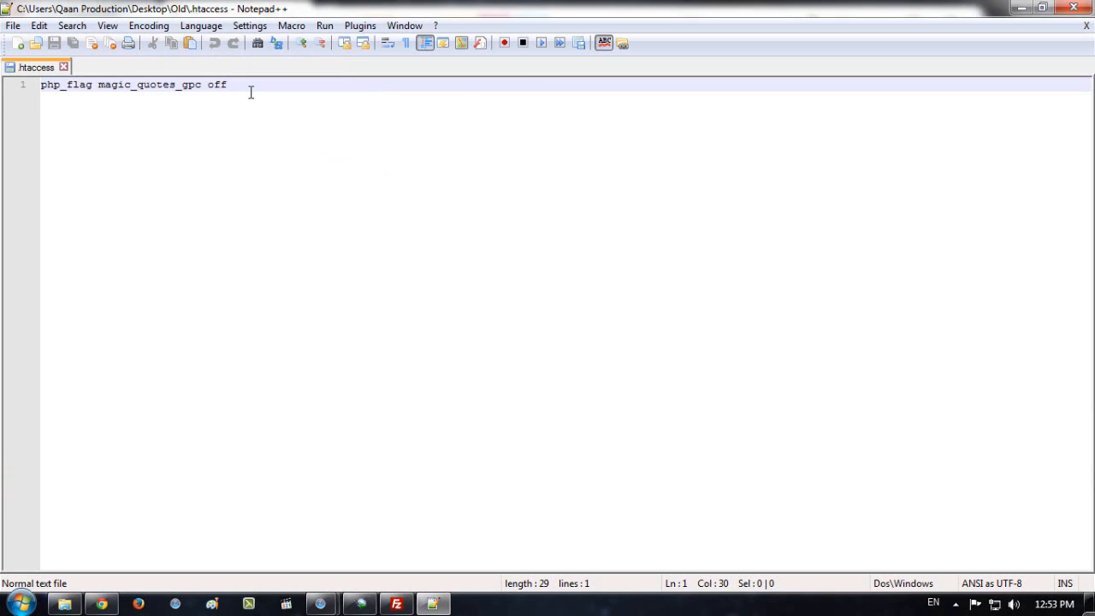
left_click(1076, 8)
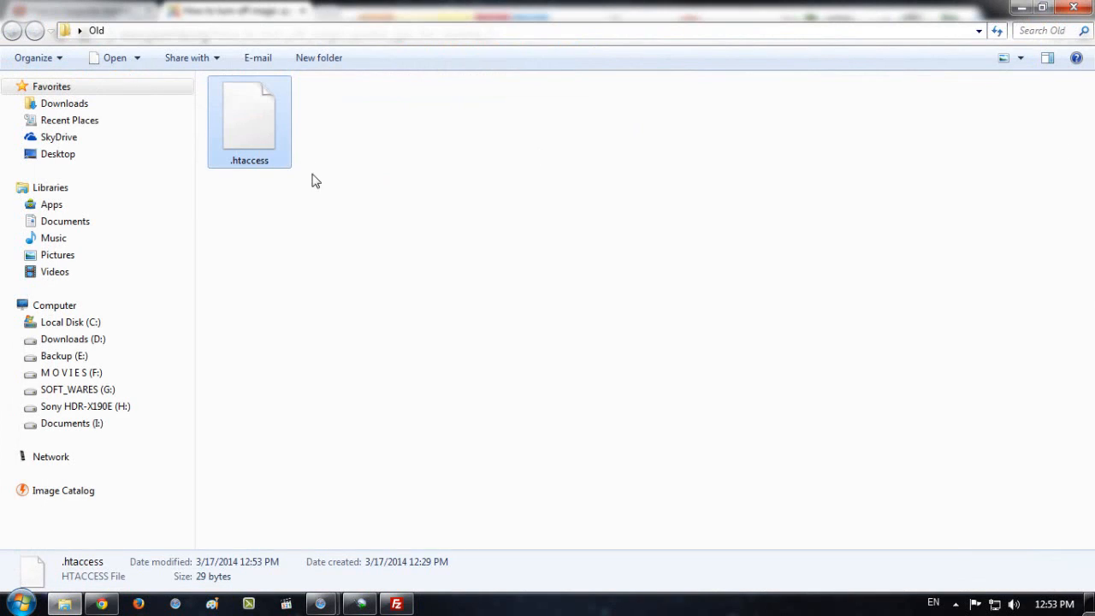
Step: Switch to FileZilla, refresh the local Old folder listing and select the remote .htaccess in public_html
left_click(384, 455)
left_click(397, 604)
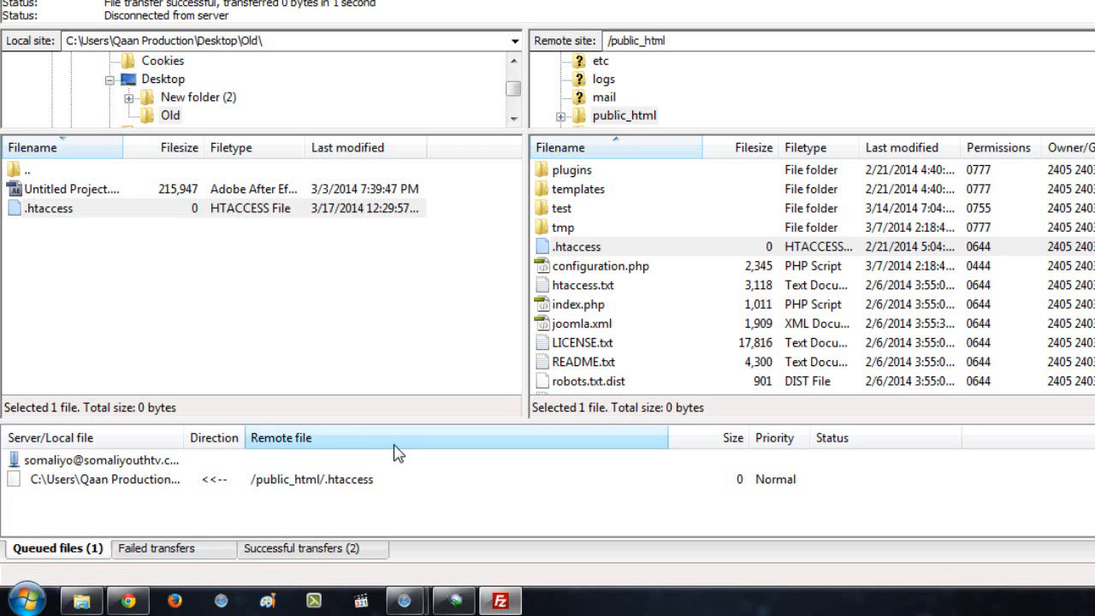
left_click(182, 295)
left_click(60, 210)
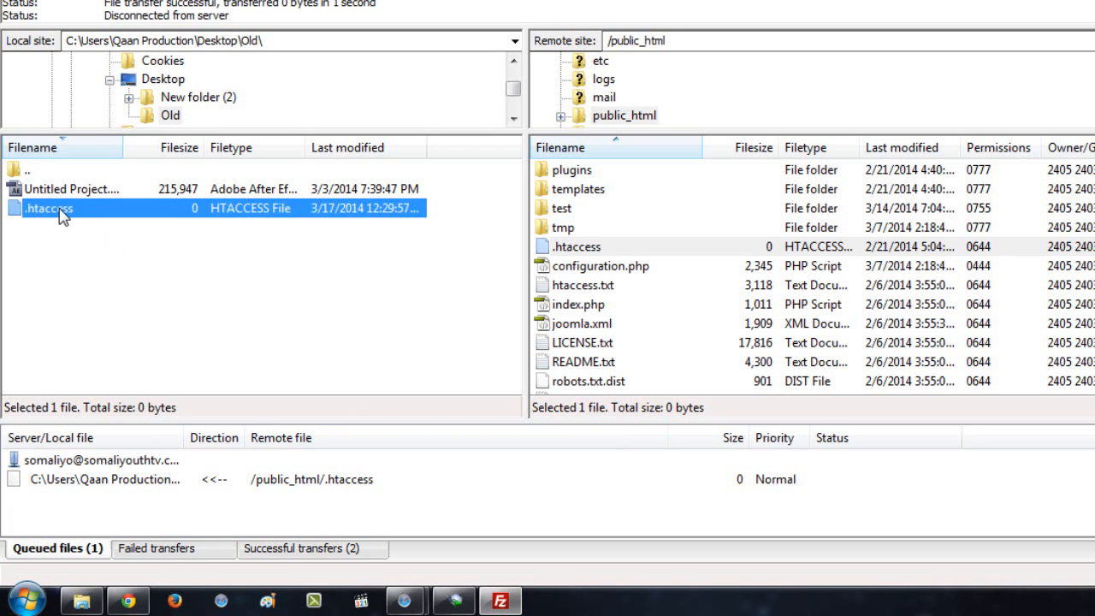
right_click(118, 285)
left_click(180, 417)
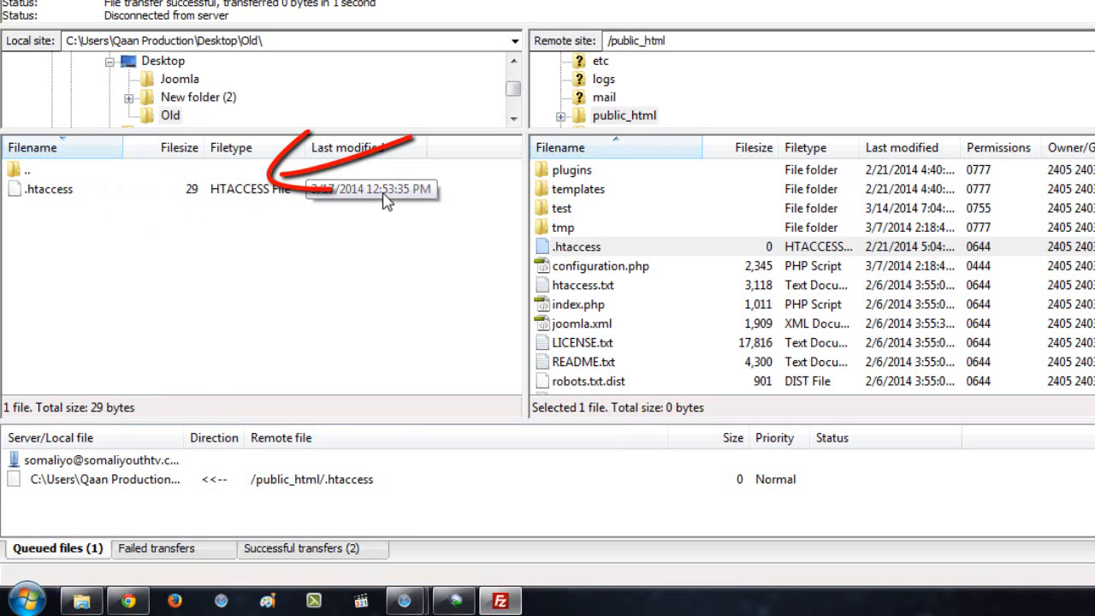
left_click(600, 250)
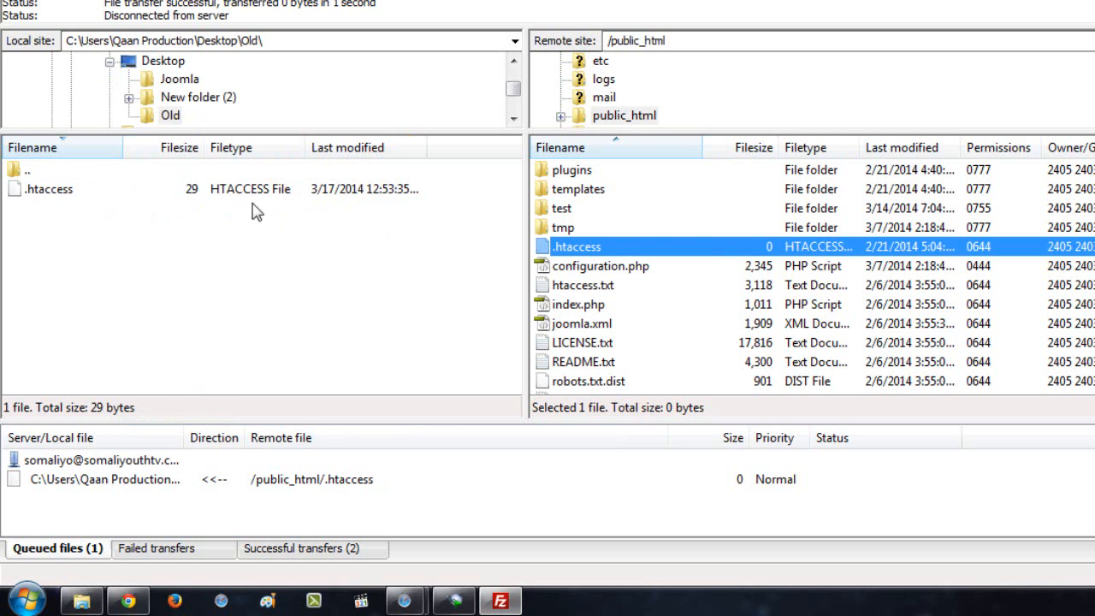
Step: Upload the .htaccess file from the local Old folder to the remote public_html folder
left_click(63, 196)
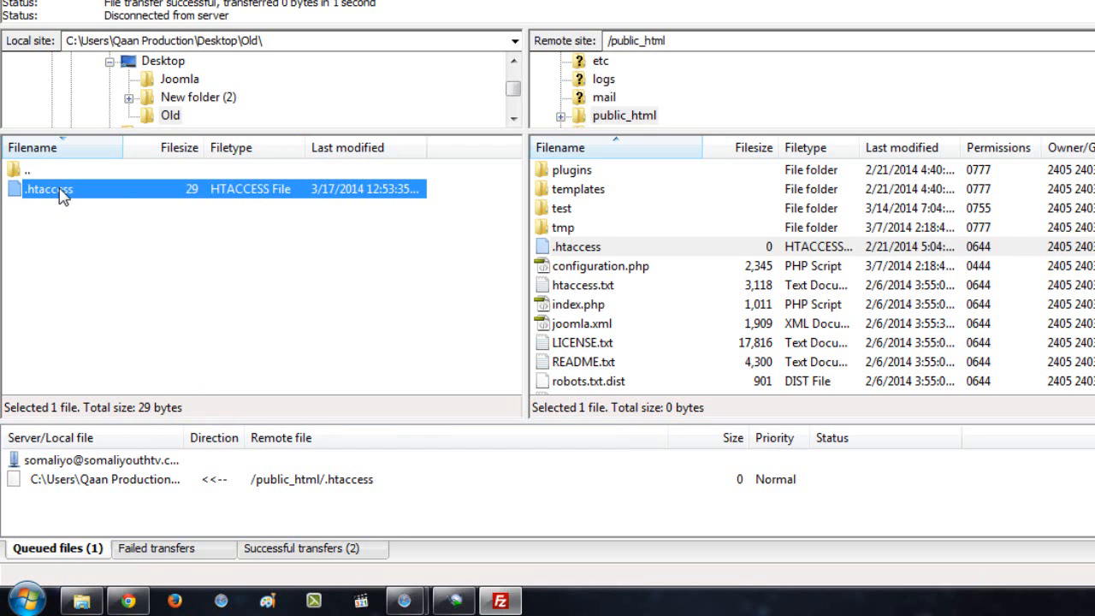
right_click(62, 195)
left_click(73, 201)
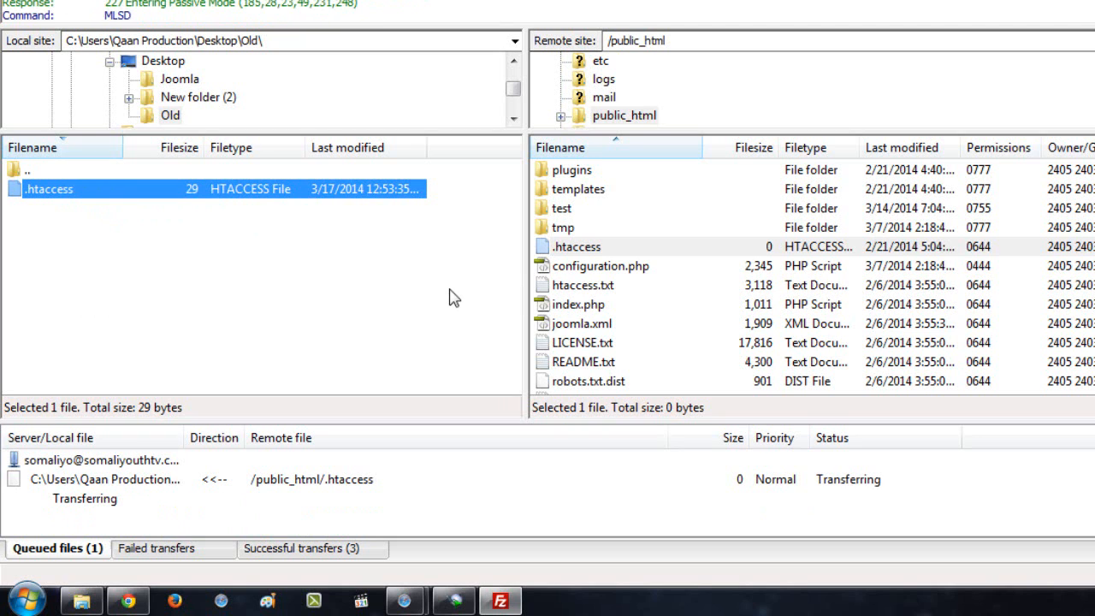
Step: Remove the three .htaccess entries from the list of successful transfers
left_click(358, 549)
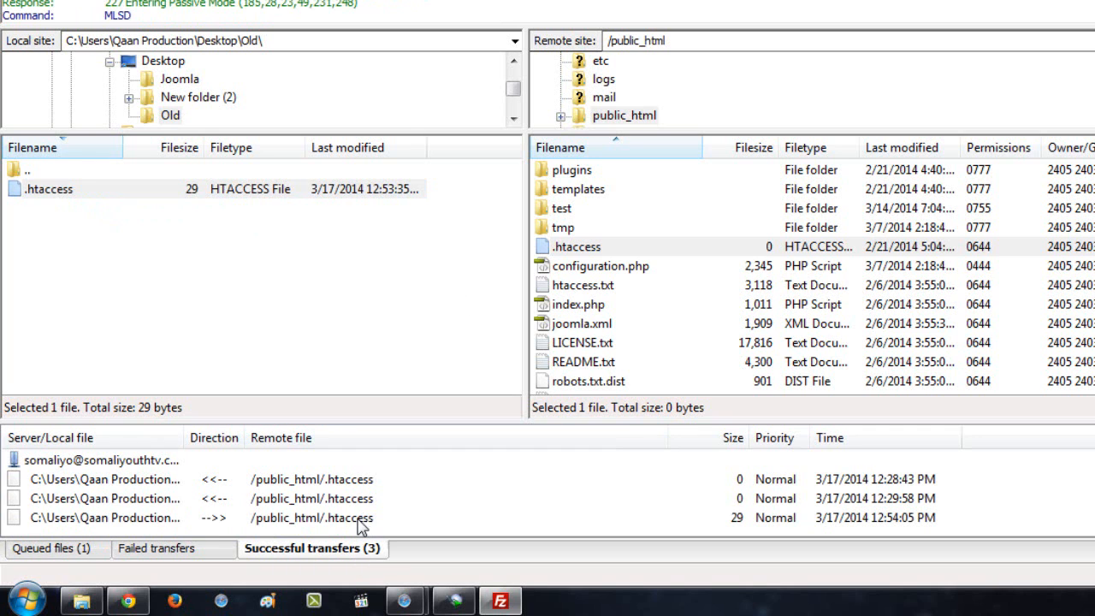
left_click(361, 519)
right_click(362, 519)
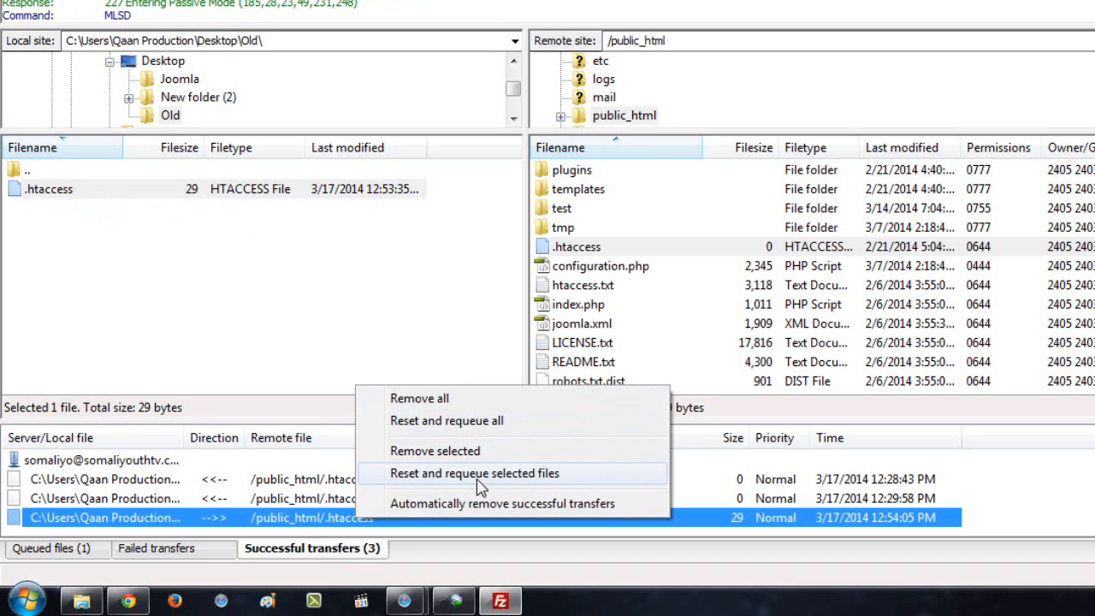
left_click(484, 451)
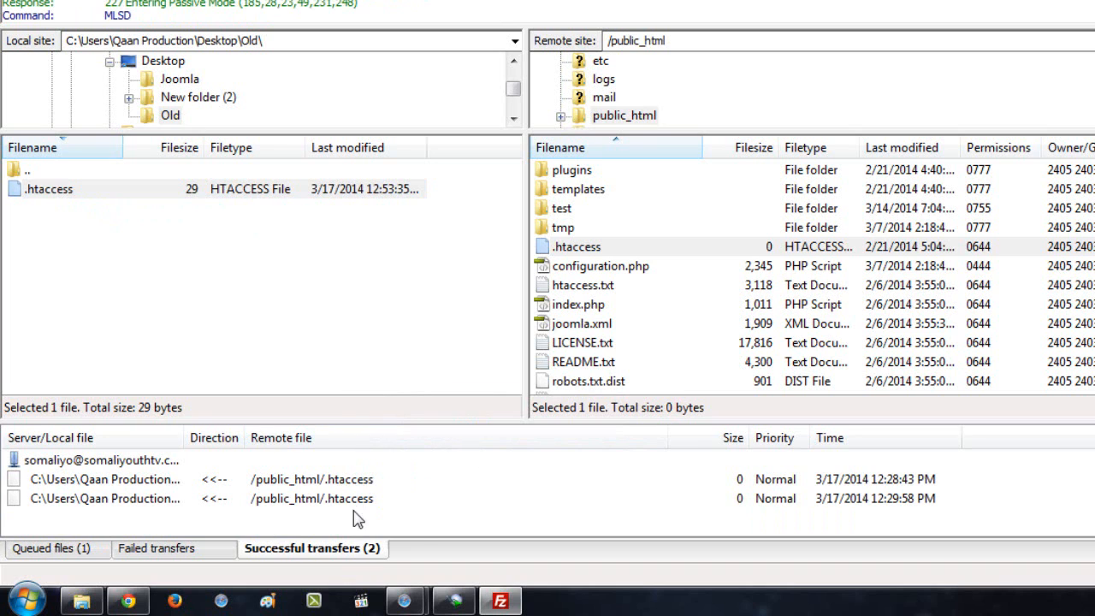
left_click_drag(360, 511, 321, 483)
right_click(321, 483)
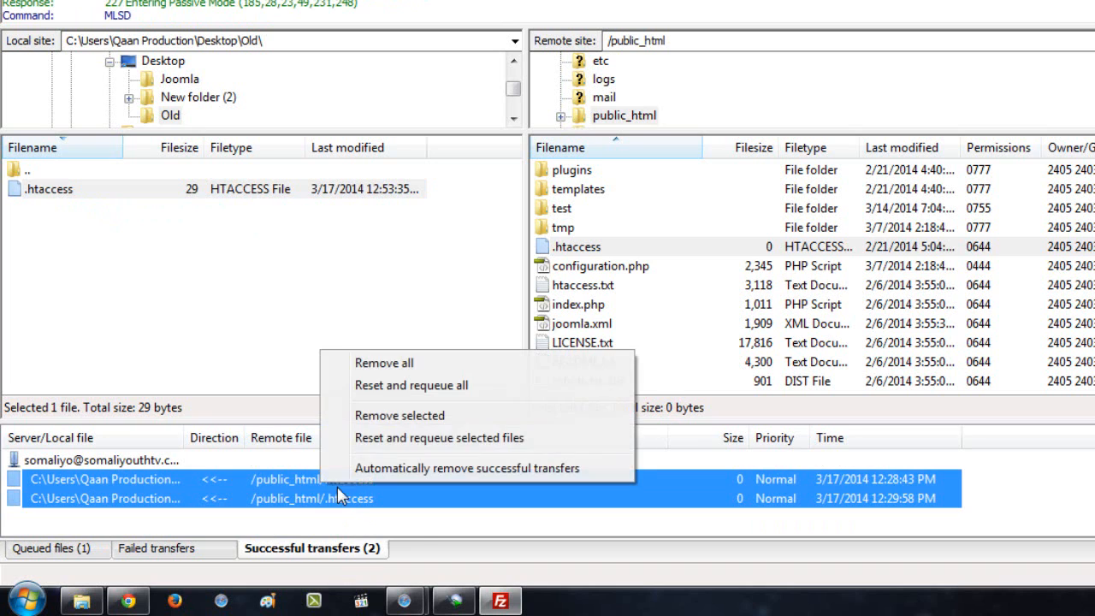
left_click(400, 414)
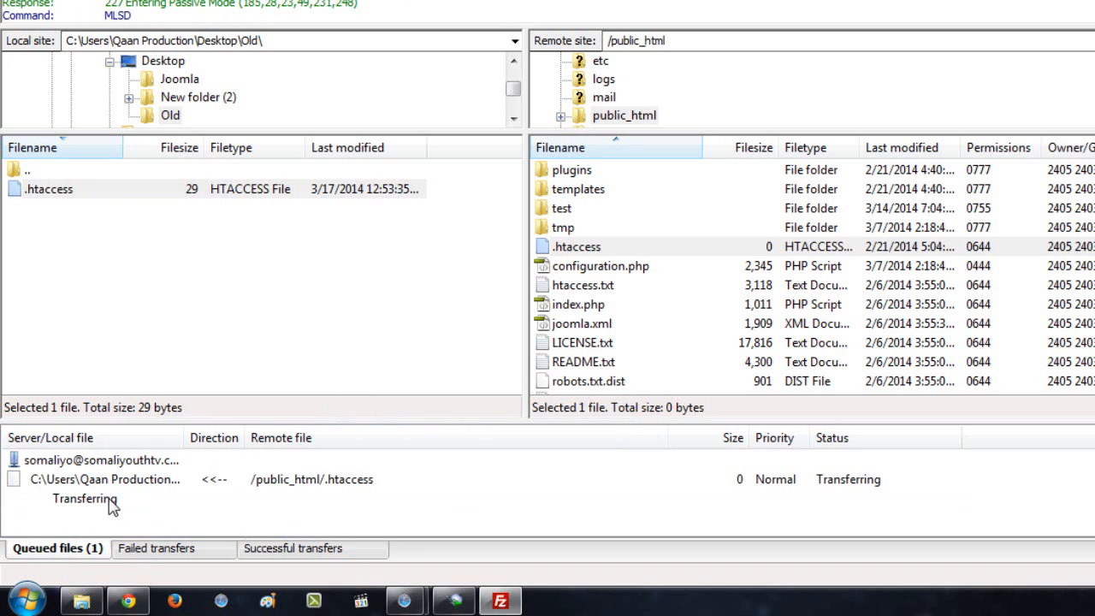
Step: Enlarge the message log and check the .htaccess transfer in the successful transfers and the remote public_html listing
left_click(262, 348)
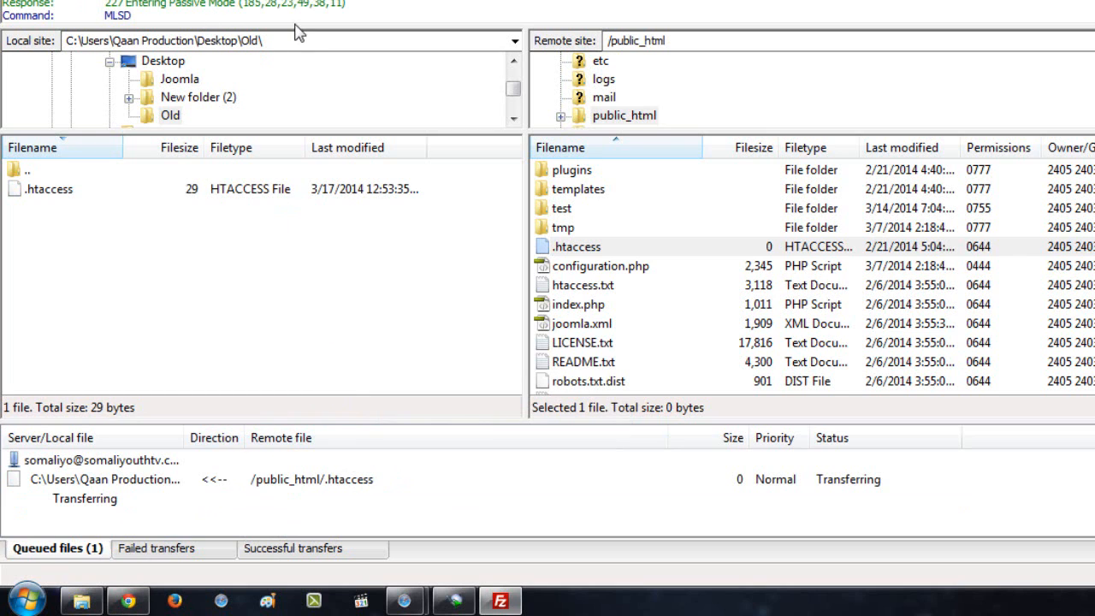
left_click_drag(297, 26, 298, 77)
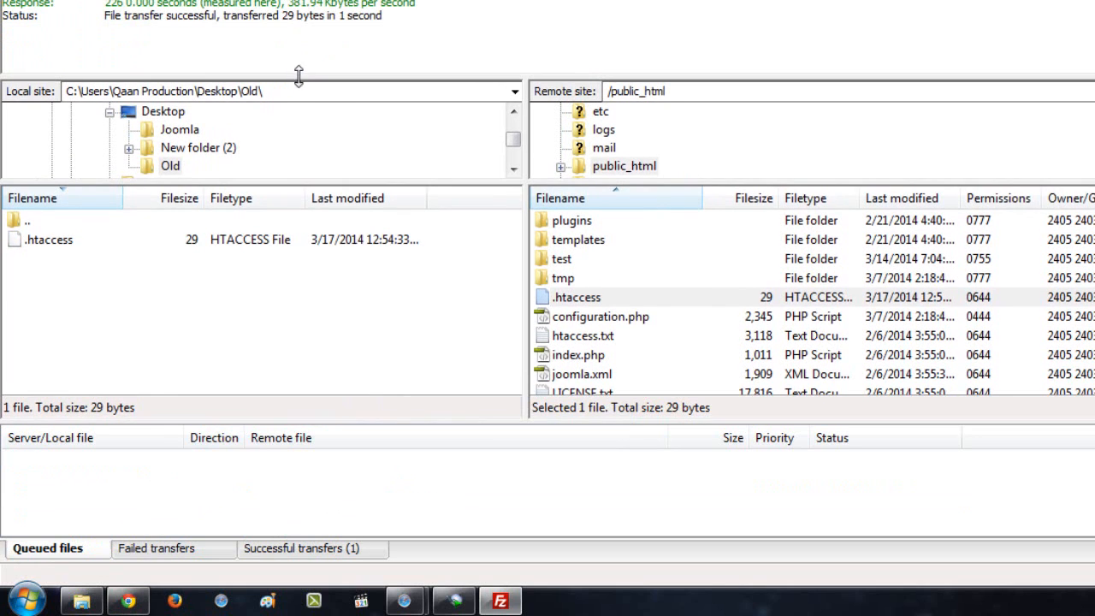
left_click(330, 549)
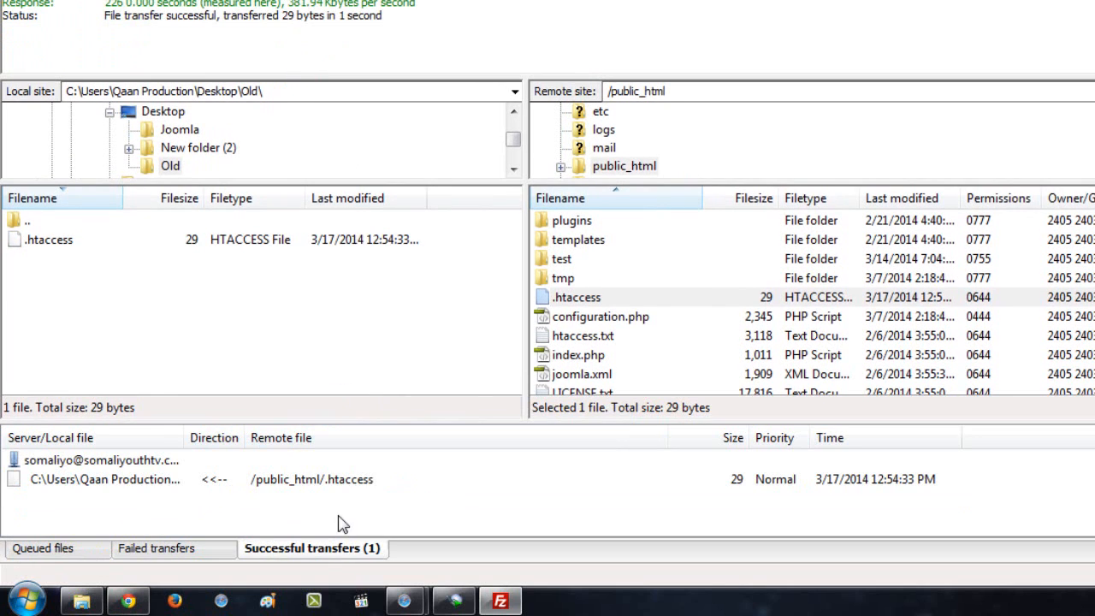
left_click(625, 318)
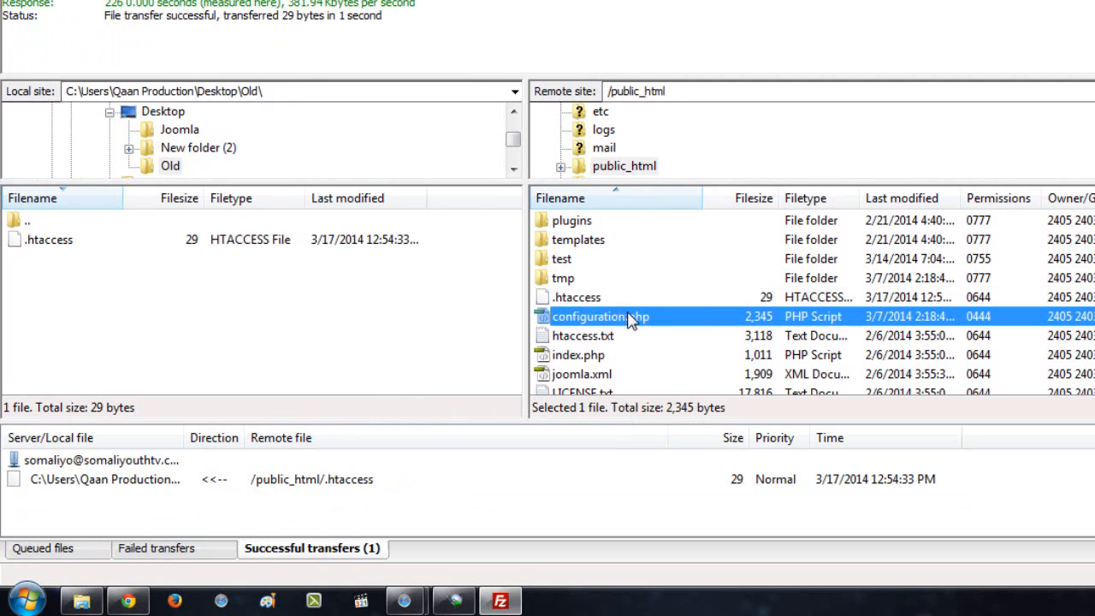
left_click(773, 303)
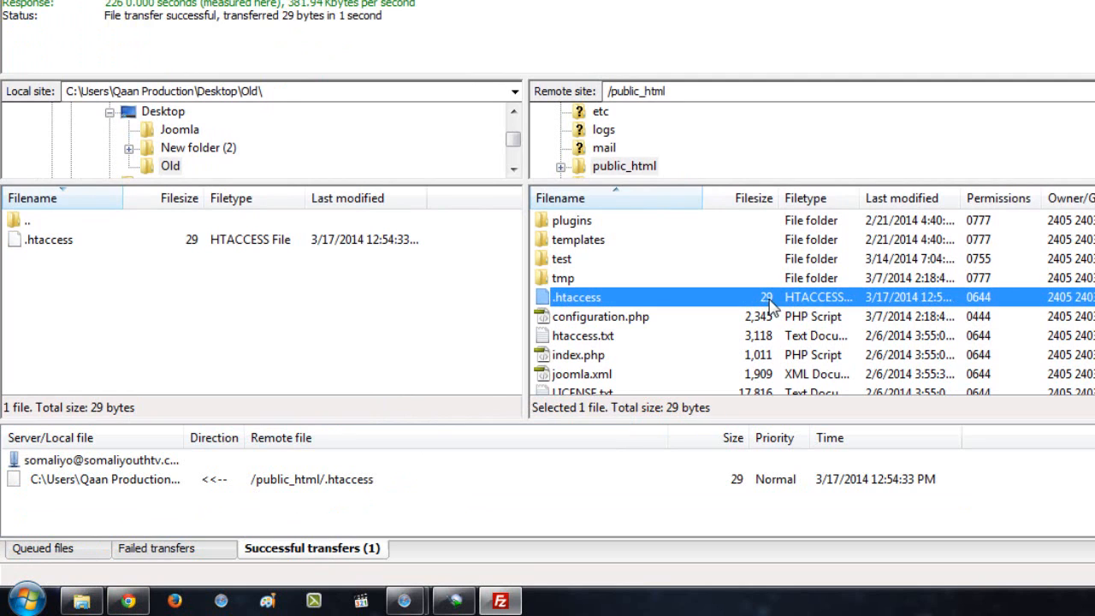
Step: Upload the local .htaccess to public_html again and select the remote copy
left_click(54, 243)
right_click(53, 243)
left_click(67, 257)
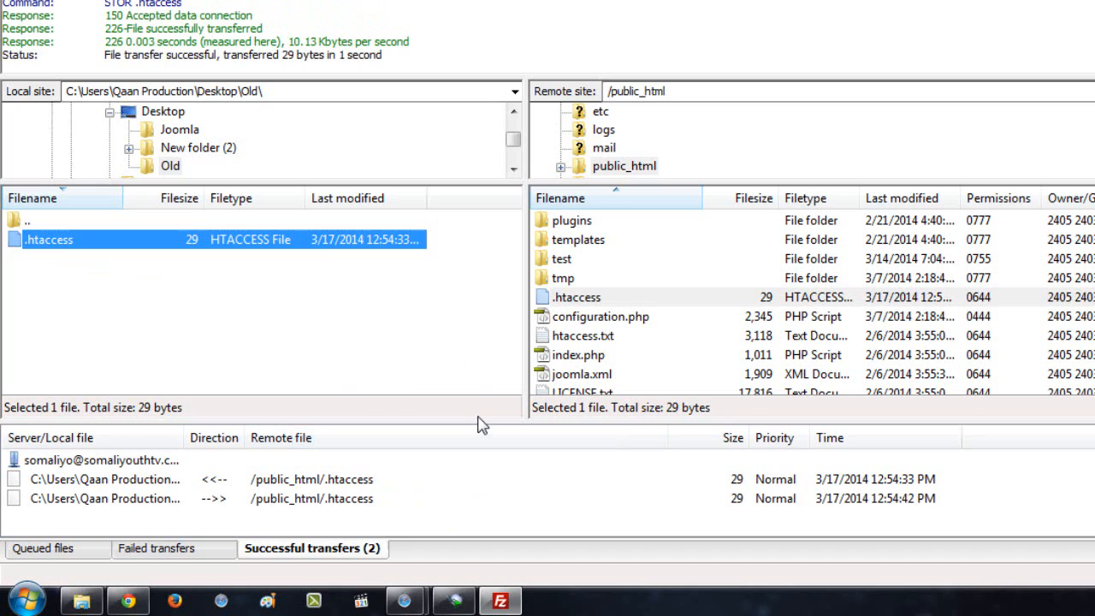
left_click(637, 297)
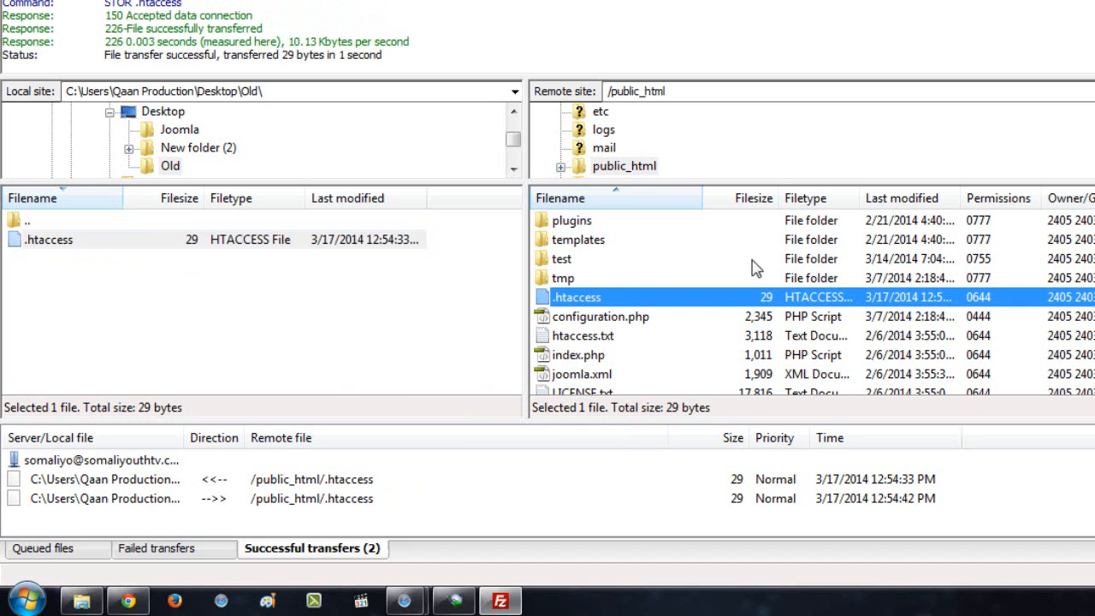
left_click(757, 200)
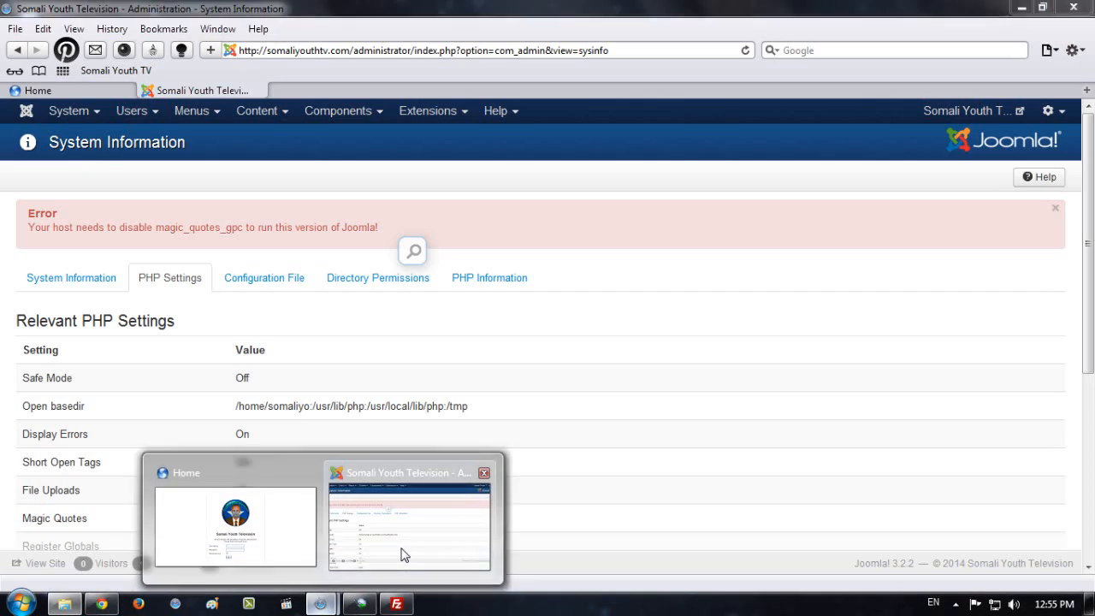
Step: Switch to the Joomla administration window in Safari and go to the Control Panel
left_click(405, 556)
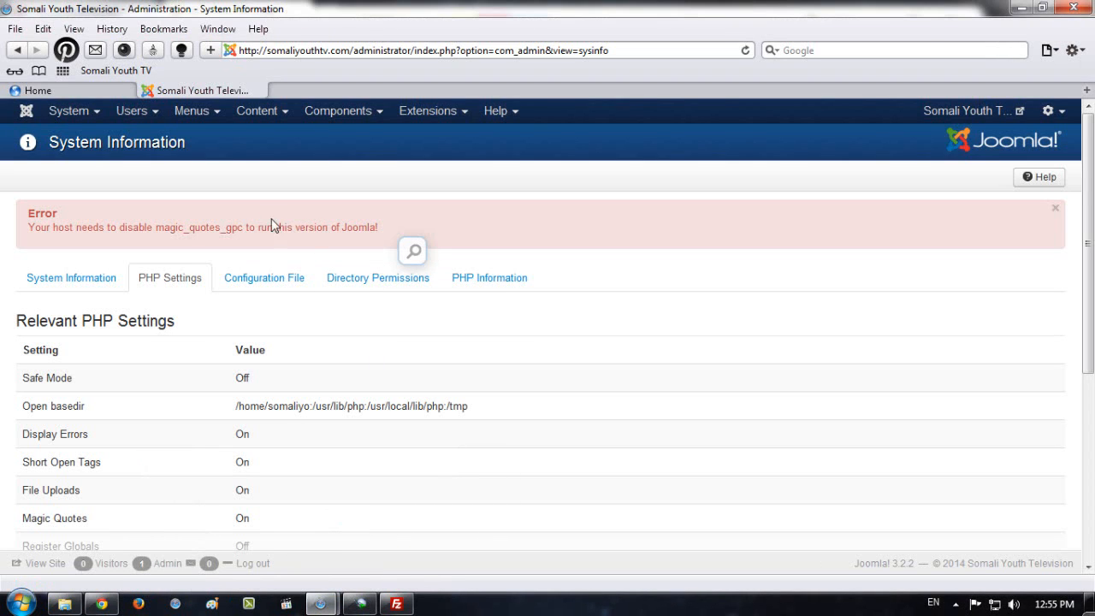
left_click(99, 113)
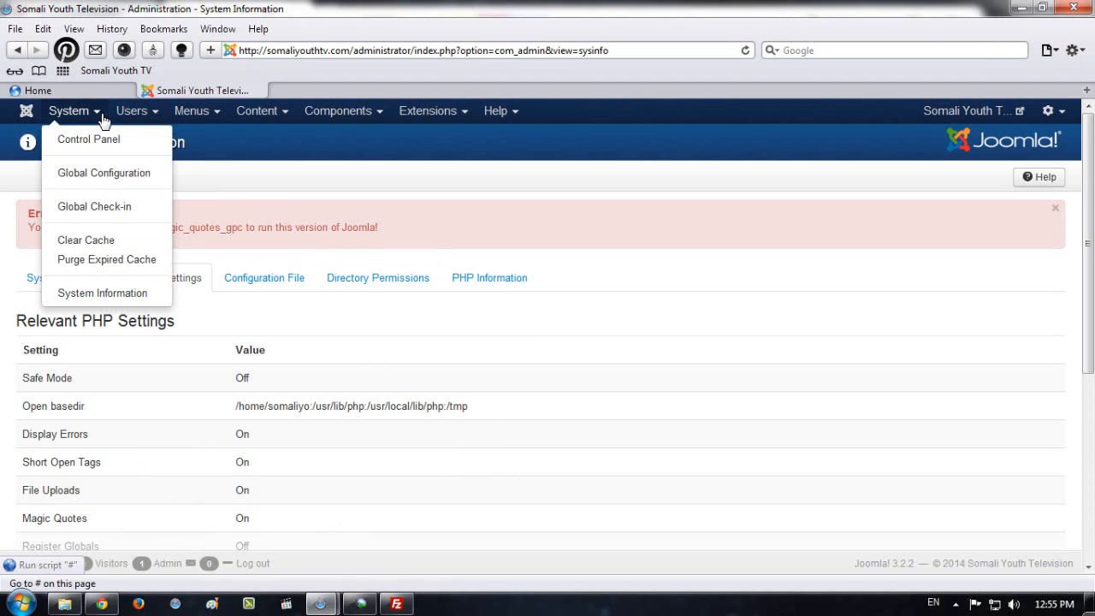
left_click(99, 137)
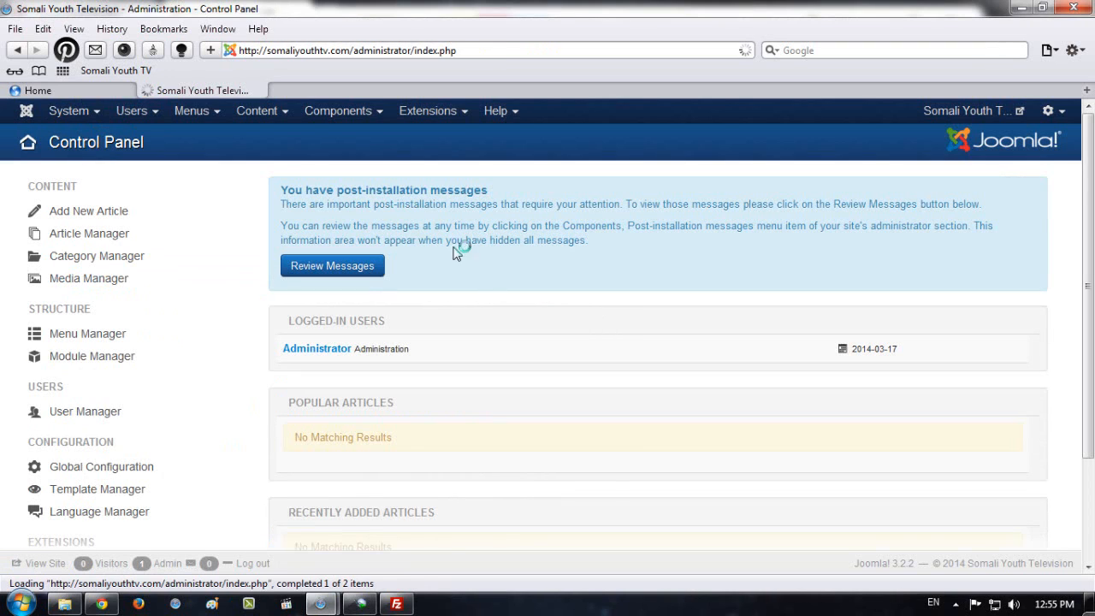
Step: Open System Information and show the site's PHP Settings
left_click(99, 114)
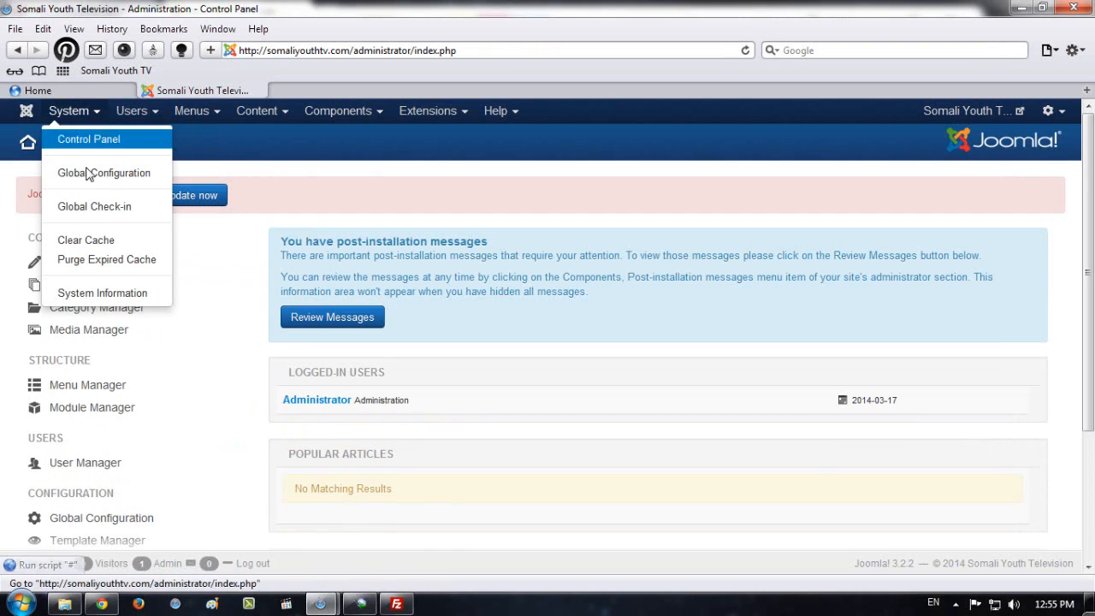
left_click(77, 291)
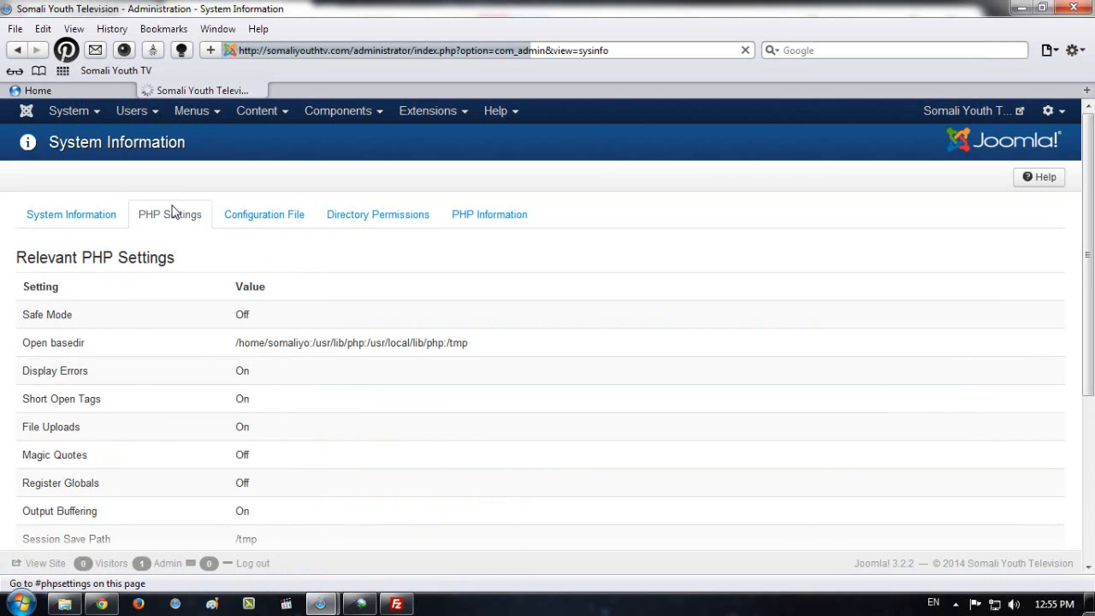
left_click(103, 225)
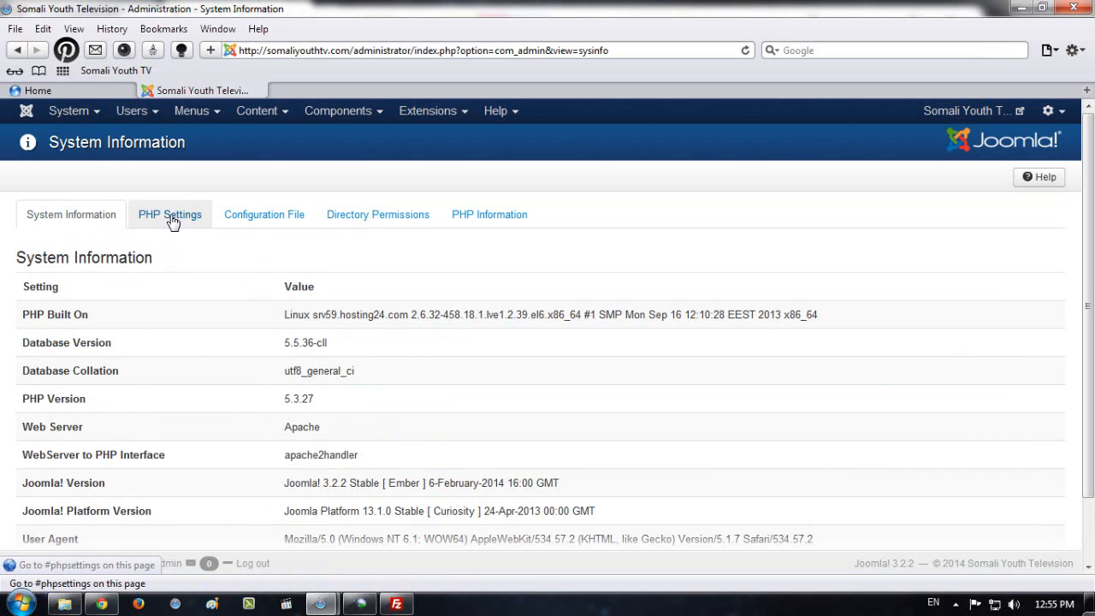
left_click(174, 222)
Step: Examine the Magic Quotes value in the Relevant PHP Settings table
scroll(298, 361, "down", 3)
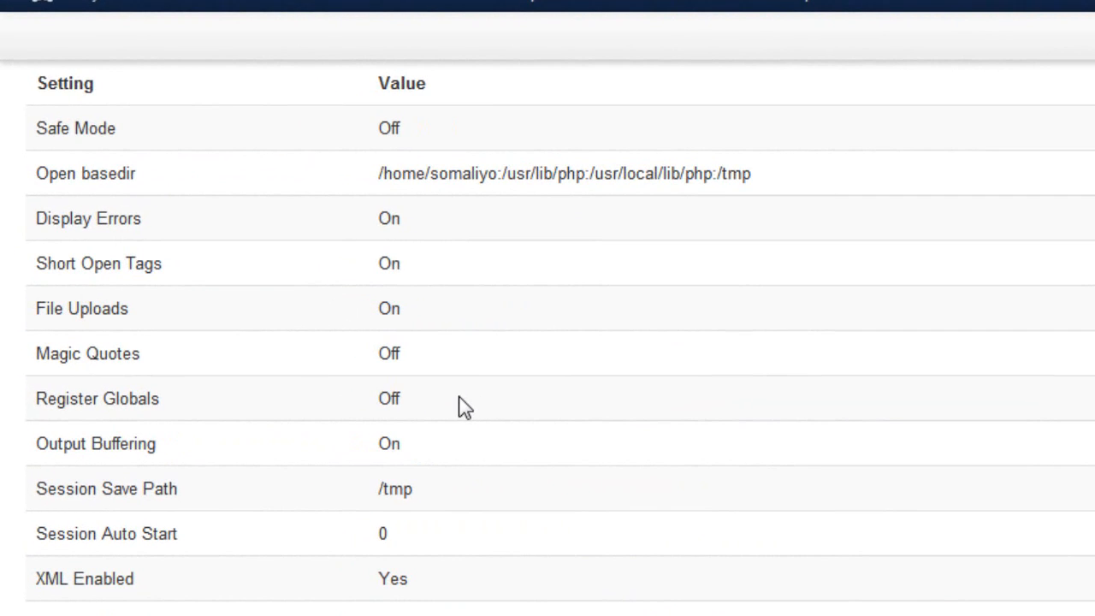
left_click_drag(38, 308, 144, 312)
left_click_drag(161, 399, 74, 396)
left_click_drag(37, 354, 141, 354)
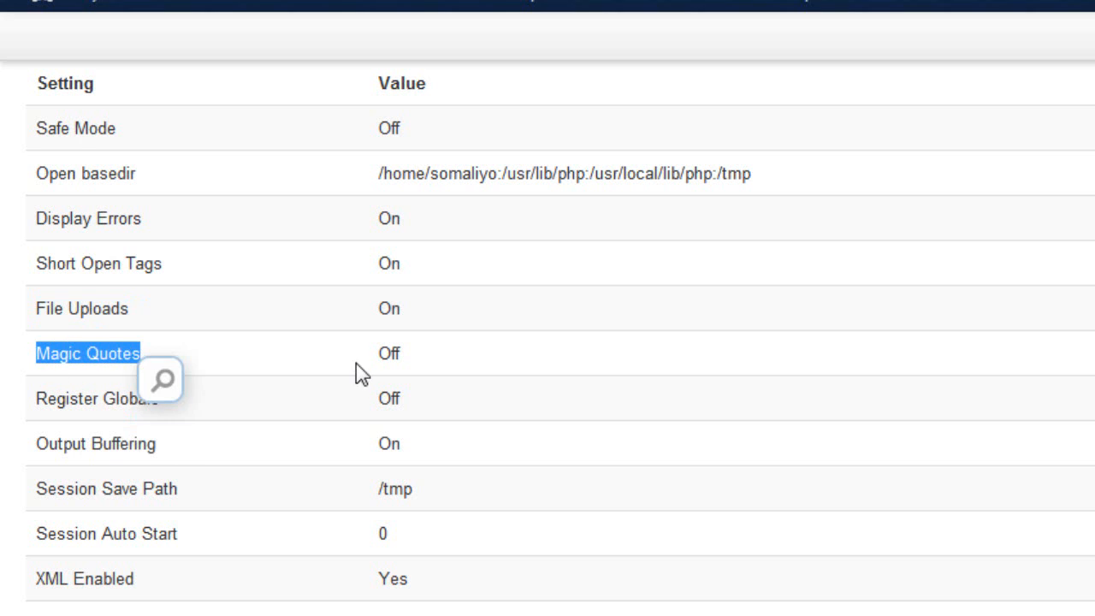
left_click_drag(365, 360, 391, 355)
left_click(391, 354)
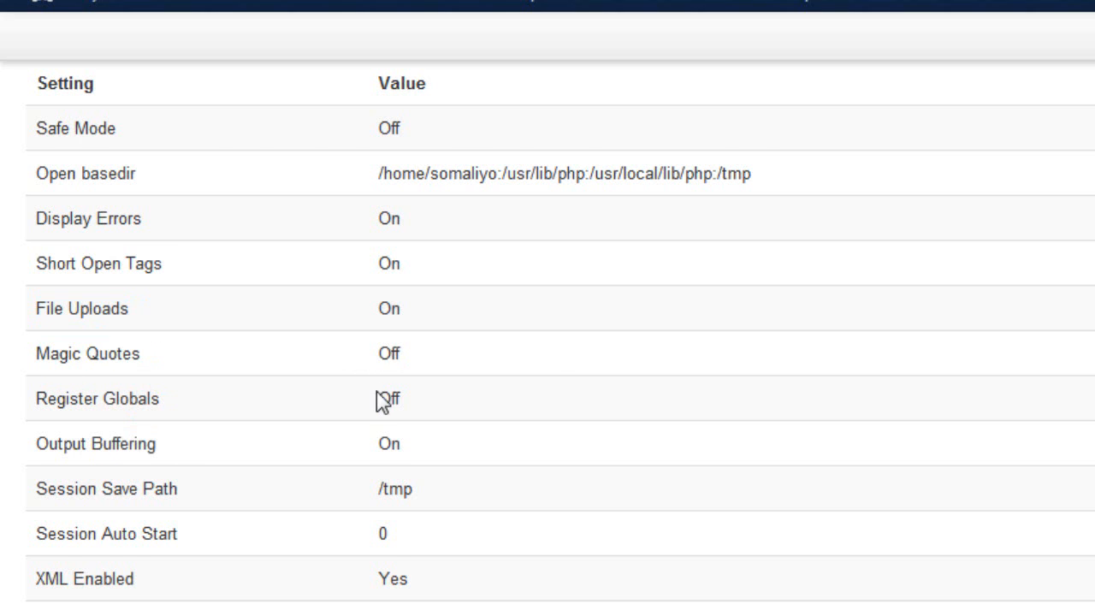
scroll(410, 101, "up", 2)
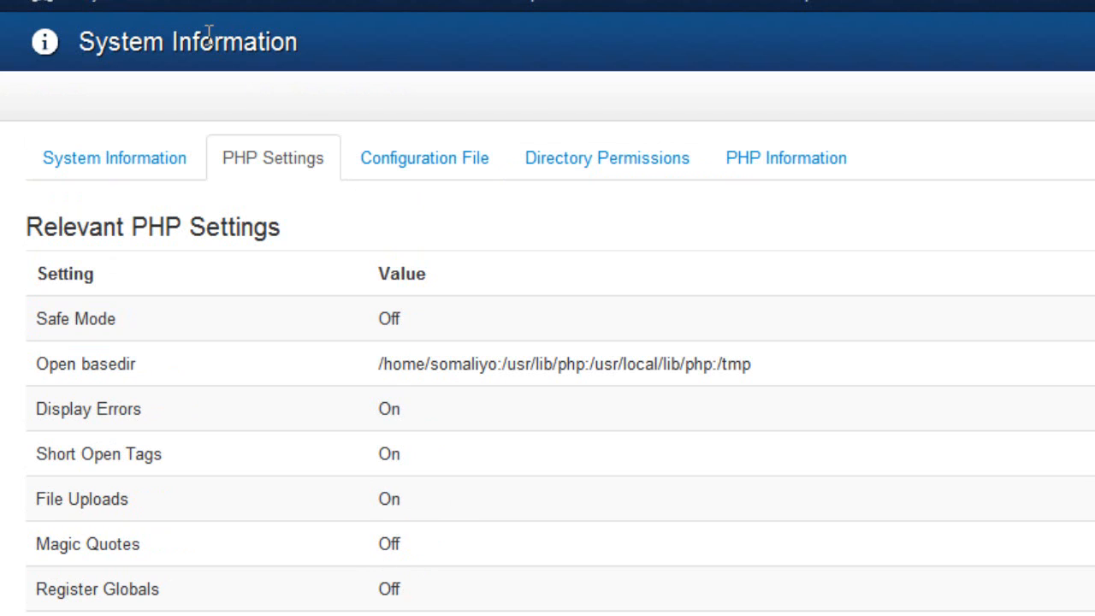
scroll(428, 355, "down", 3)
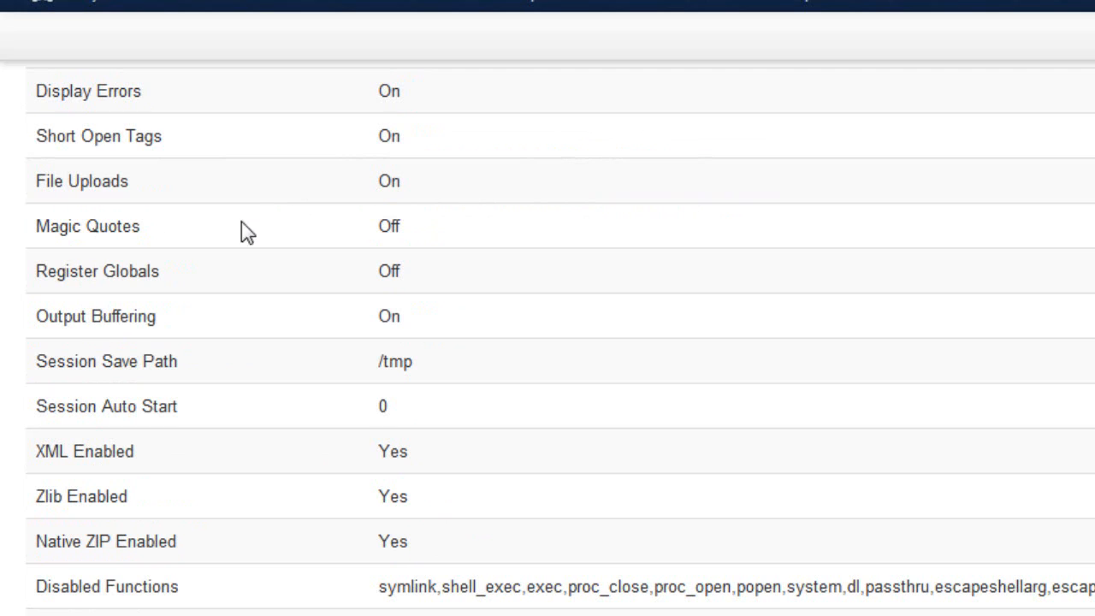
left_click_drag(354, 232, 440, 235)
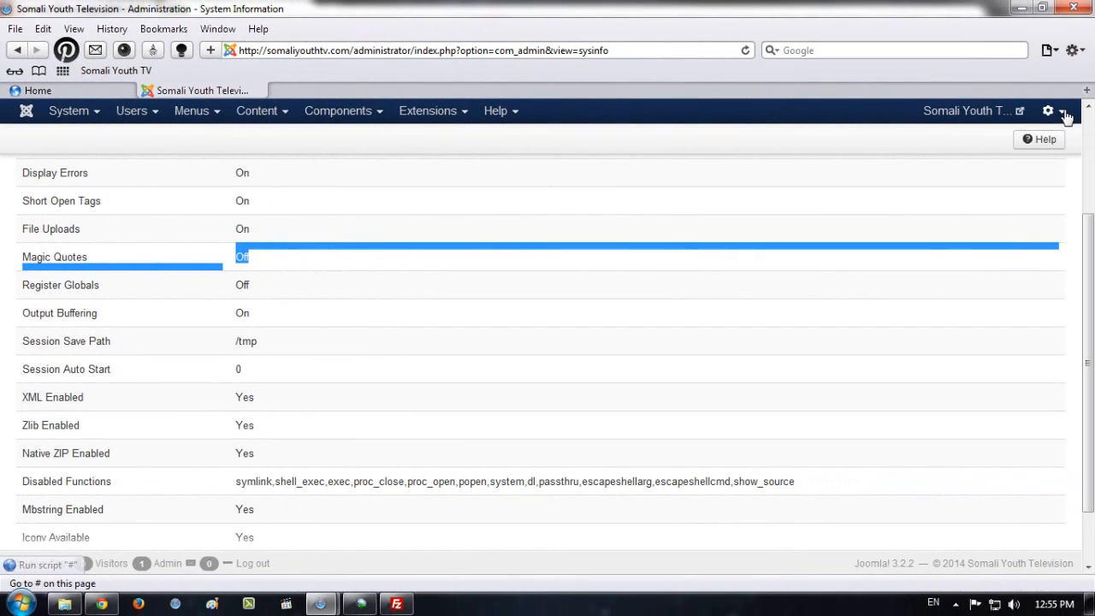
Step: Log out of the Joomla administration and log back in as admin with the account password
left_click(1059, 112)
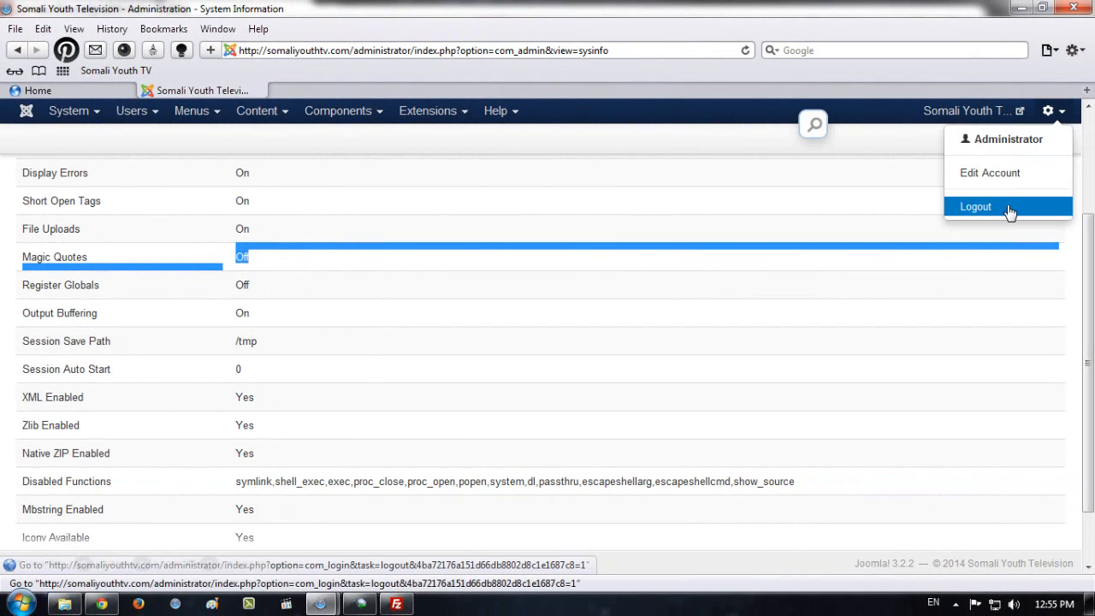
left_click(975, 207)
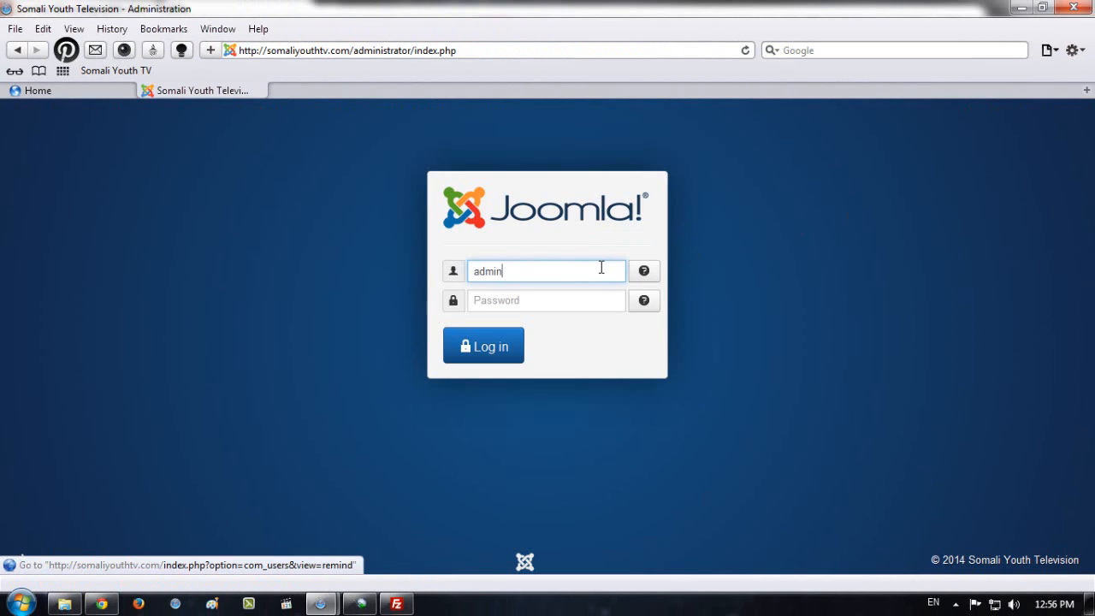
key("Tab")
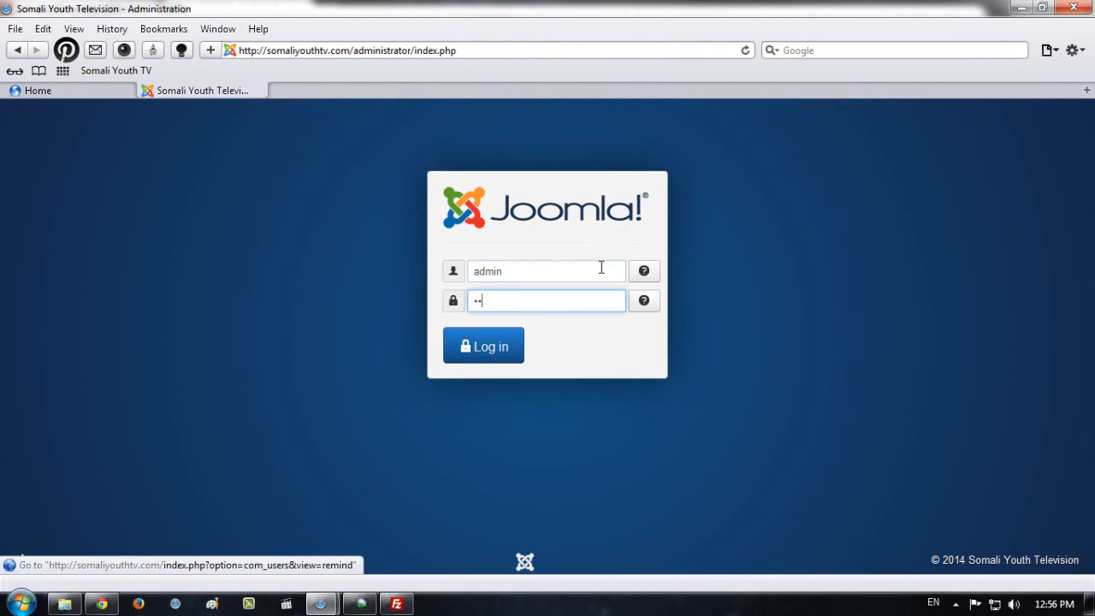
key("Return")
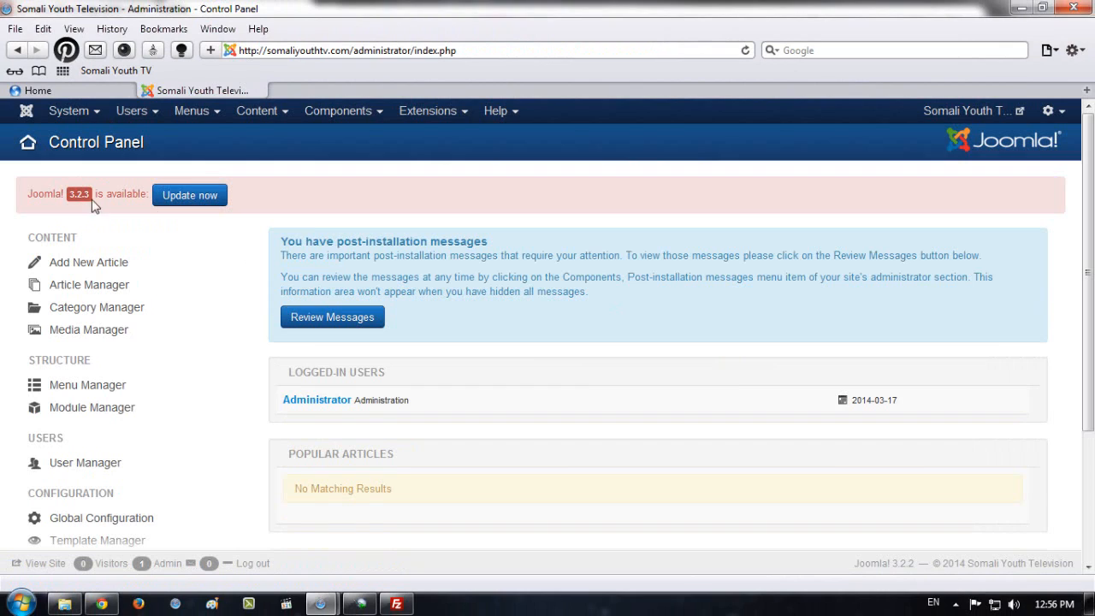
Step: Open the Joomla 3.2.3 update and install it, keeping "Write files directly" as the installation method
left_click_drag(103, 197, 147, 202)
left_click(170, 197)
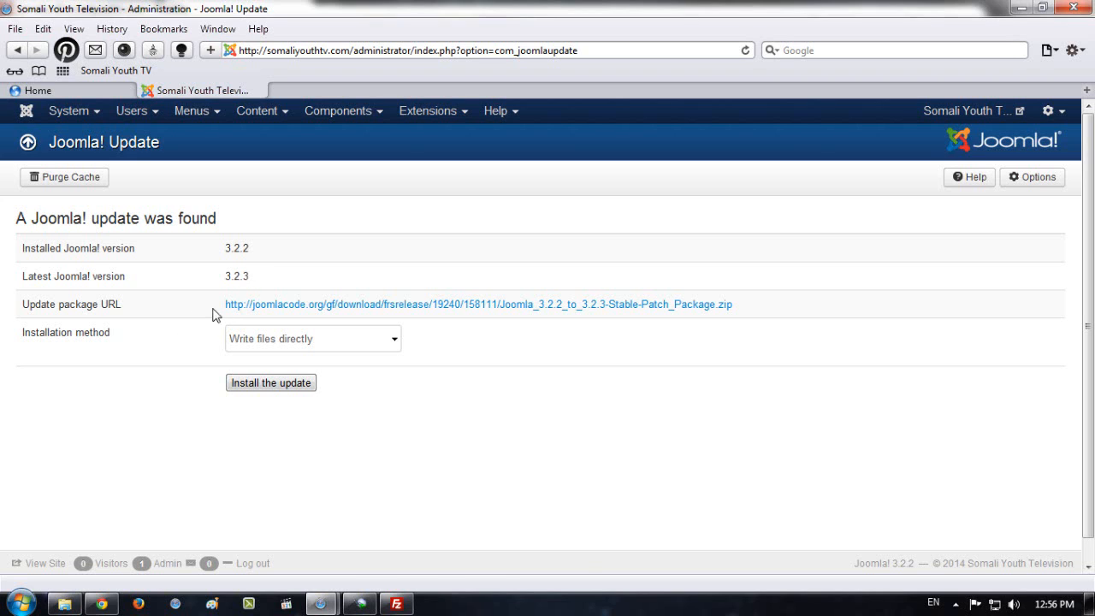
left_click(395, 340)
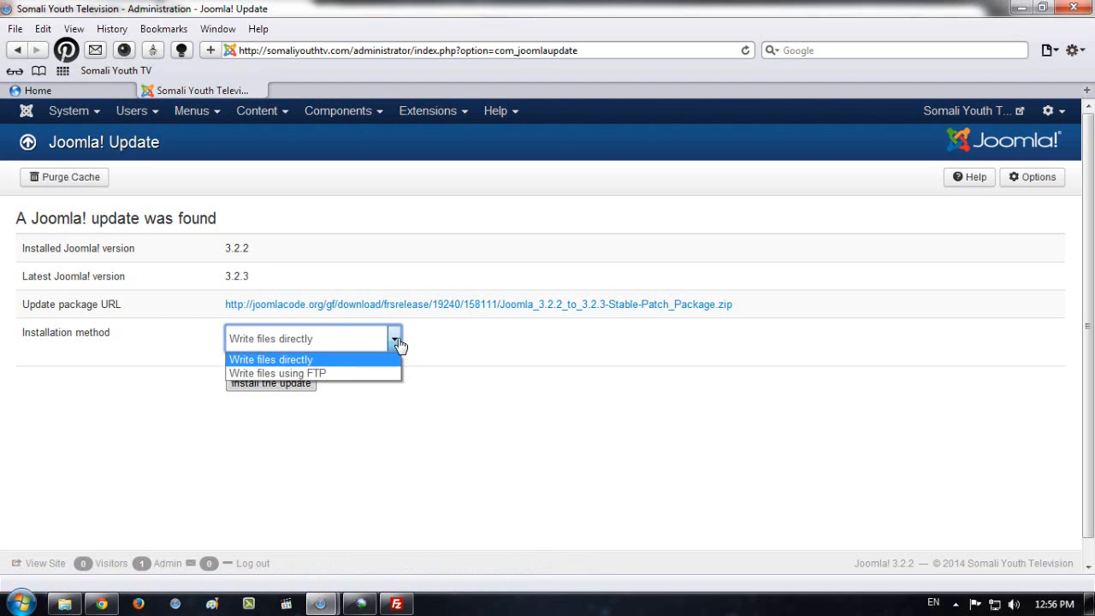
left_click(396, 342)
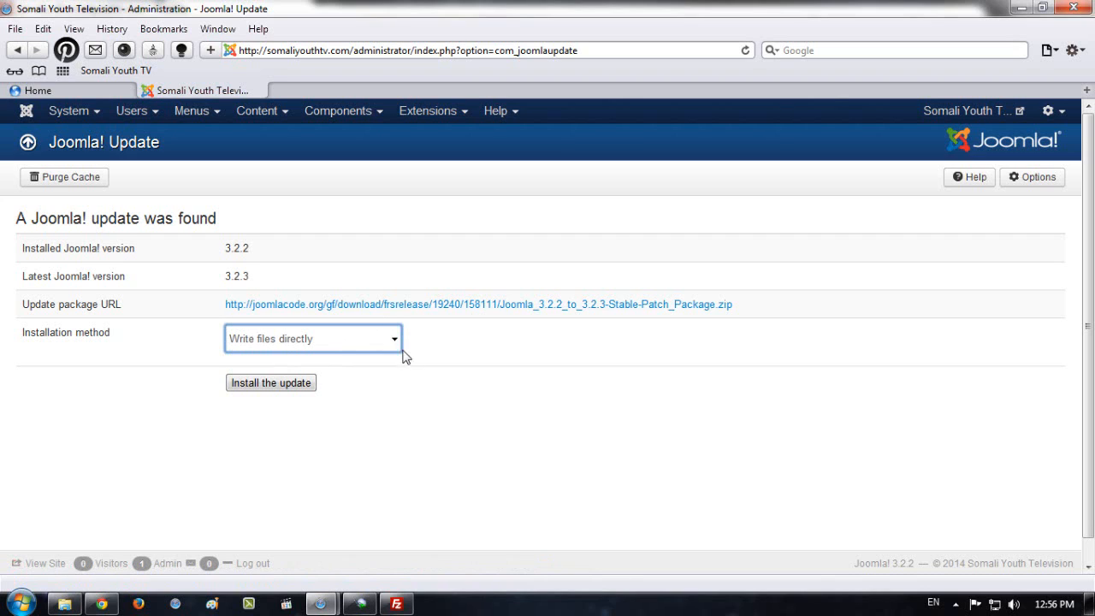
left_click(289, 390)
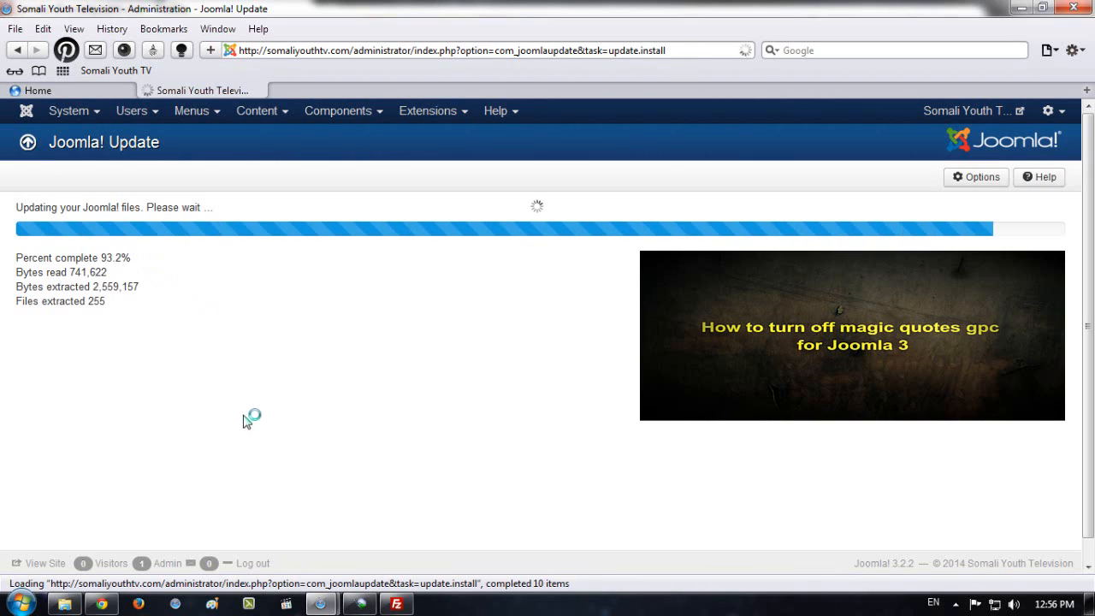
Step: Switch to Chrome and review the Joomla Docs article on turning off magic quotes gpc from its beginning
left_click(114, 597)
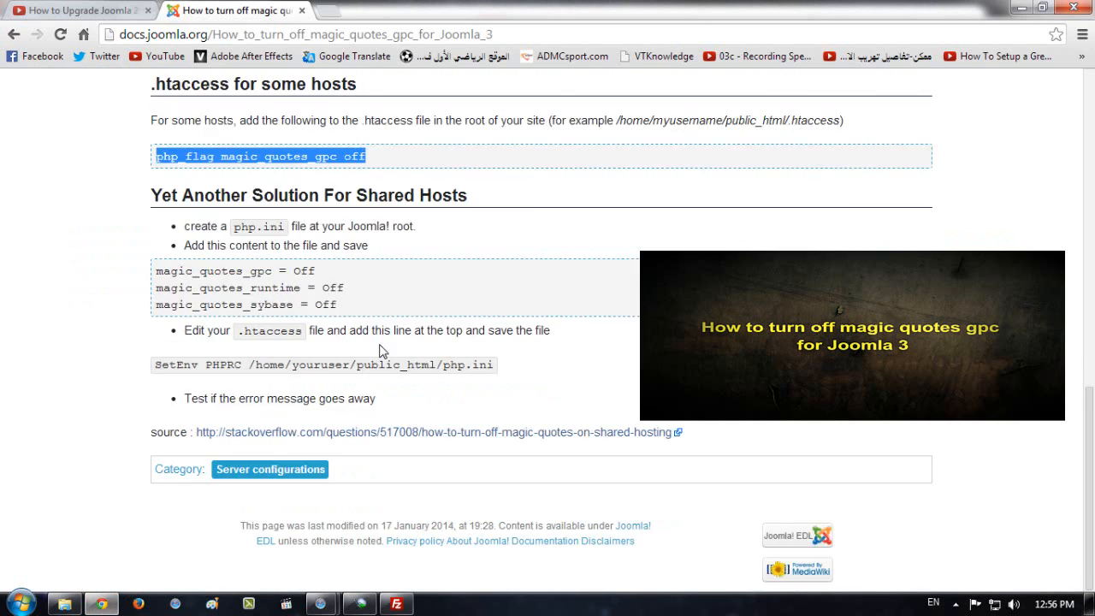
scroll(382, 350, "up", 10)
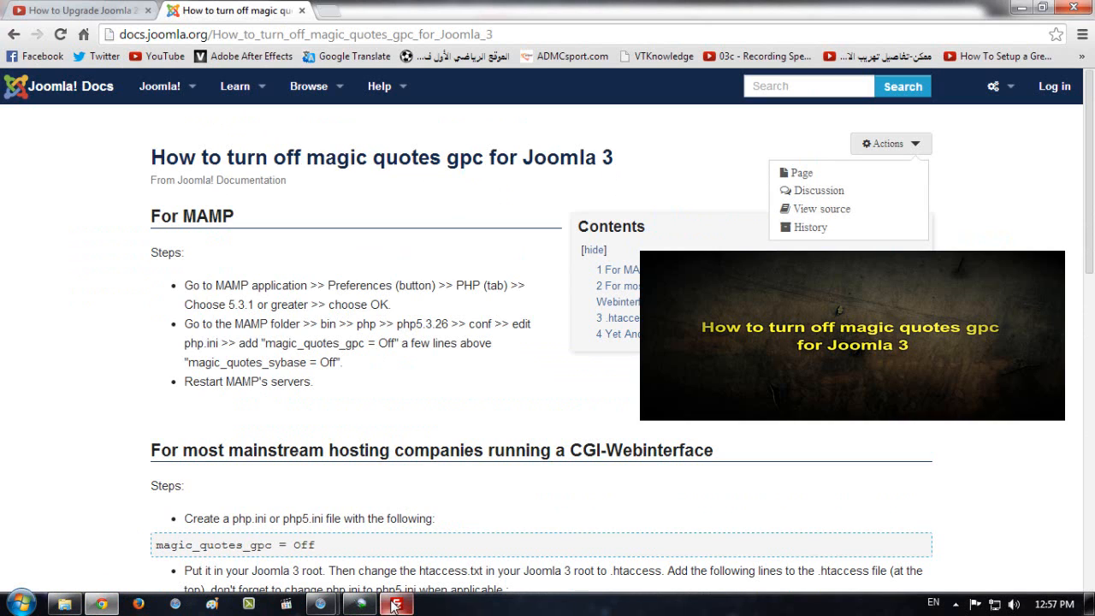
mouse_move(389, 607)
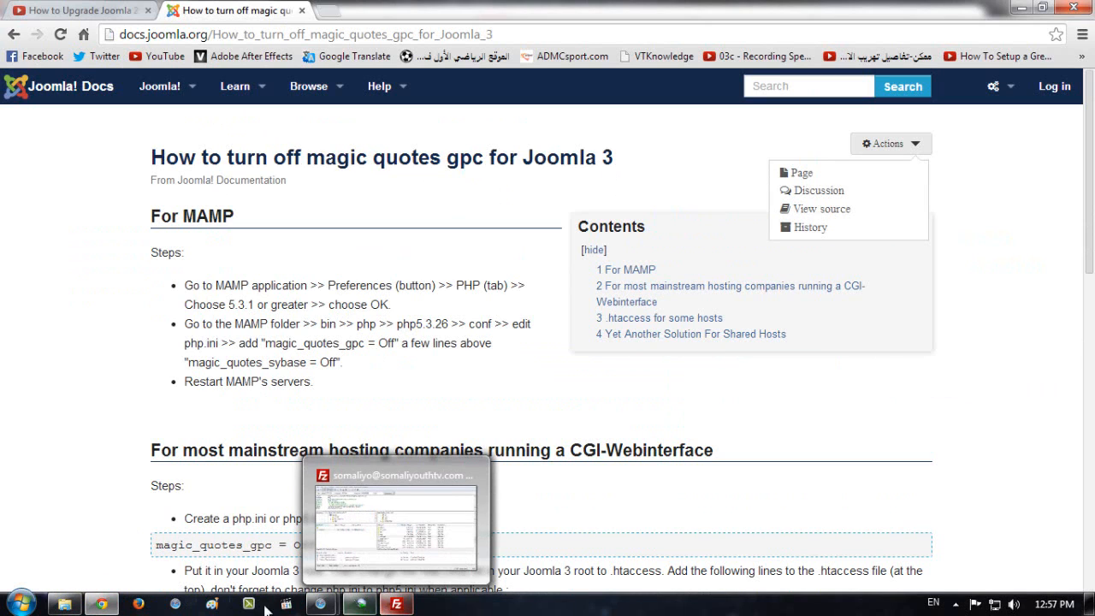
Step: Switch to Safari's Home page and point out the site address and the User Name and Password fields
mouse_move(321, 604)
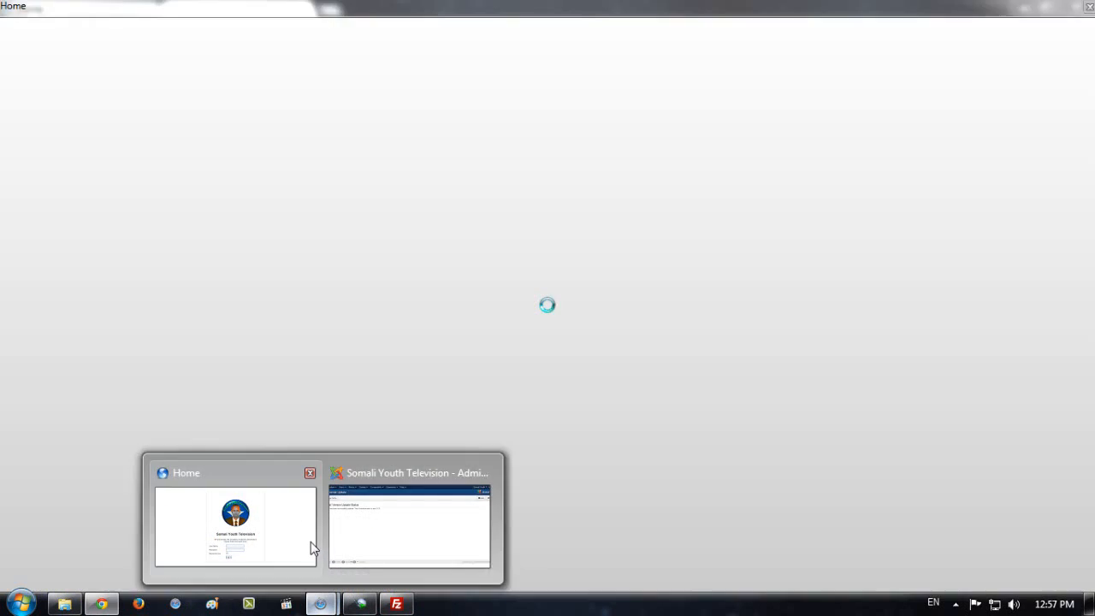
left_click(311, 541)
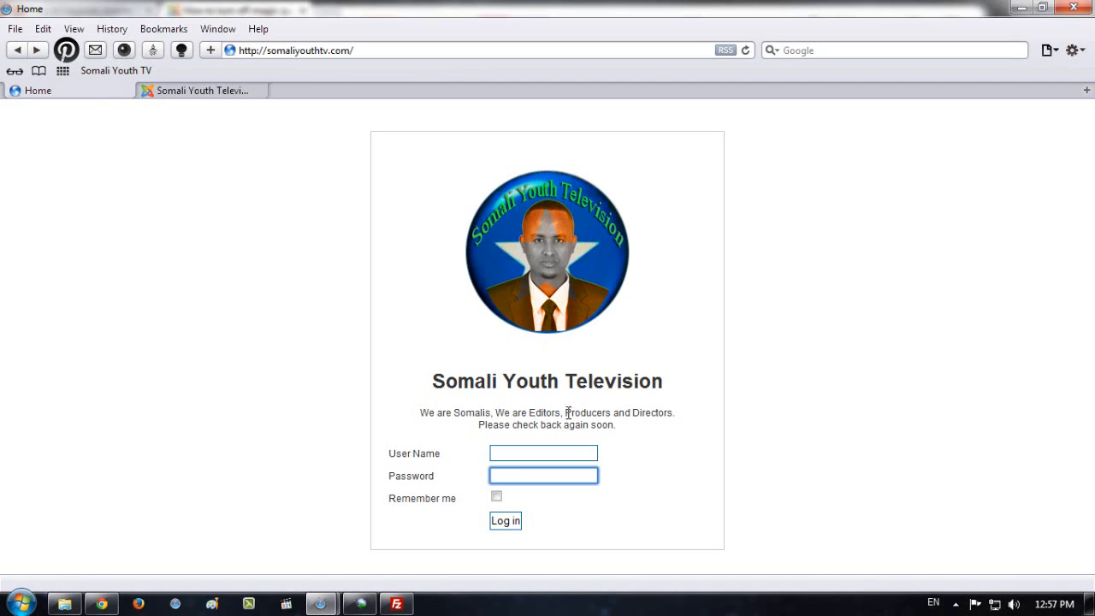
left_click(336, 52)
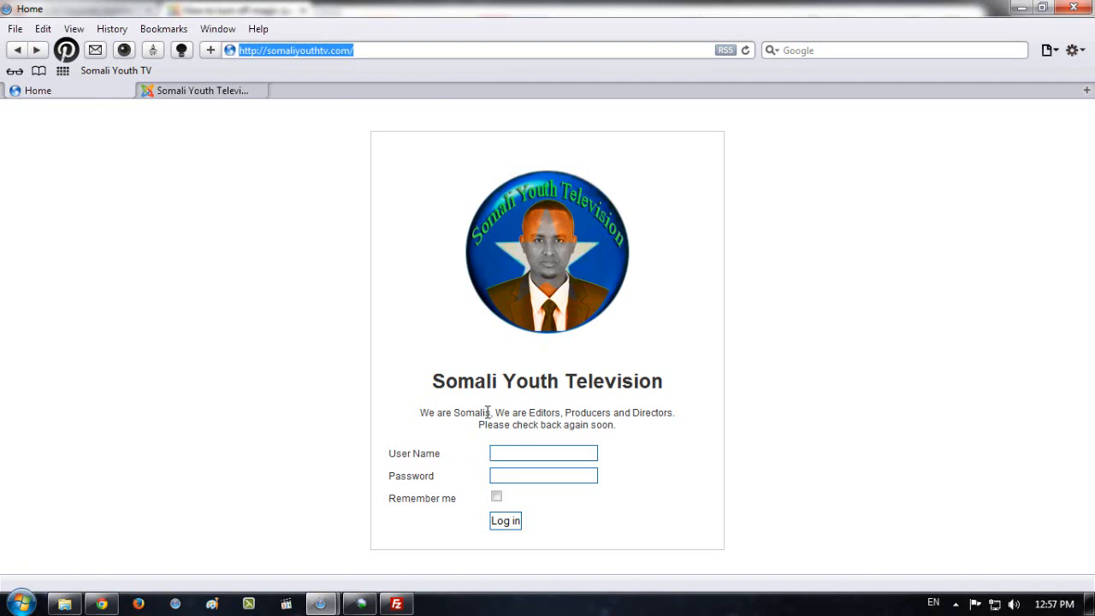
left_click(511, 453)
left_click(517, 476)
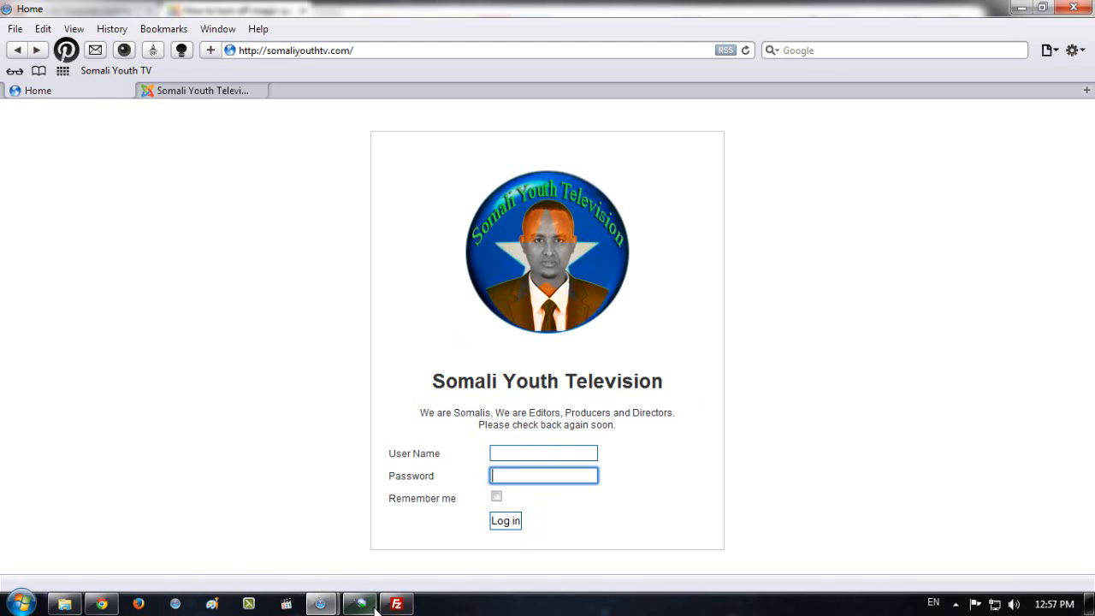
Step: Switch to the YouTube video on upgrading Joomla 2.5 to 3.2 in Chrome and open its uploader's channel
left_click(118, 604)
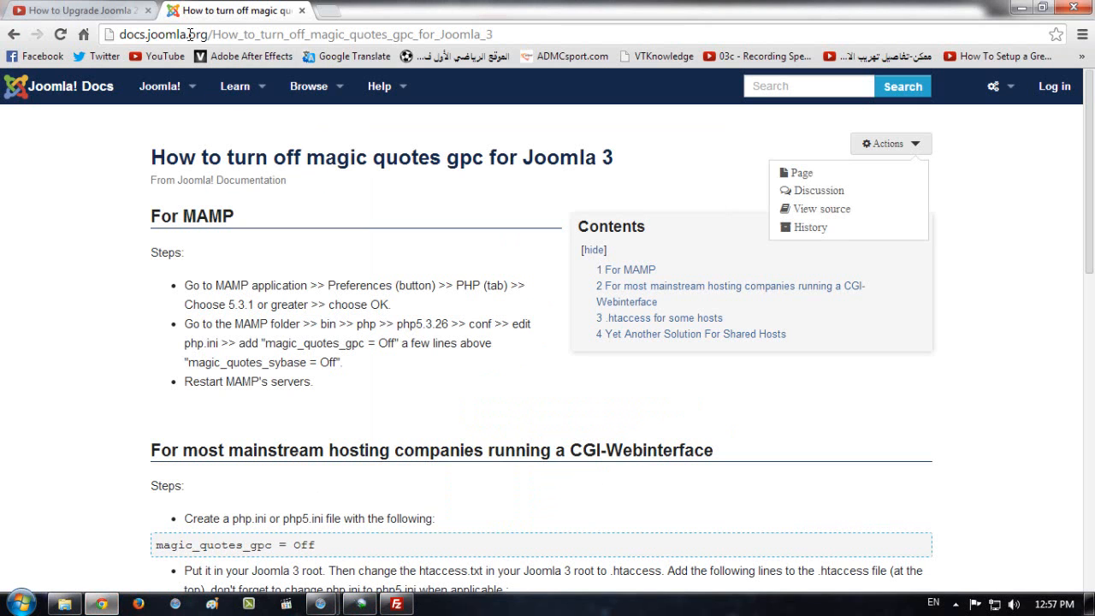
left_click(120, 13)
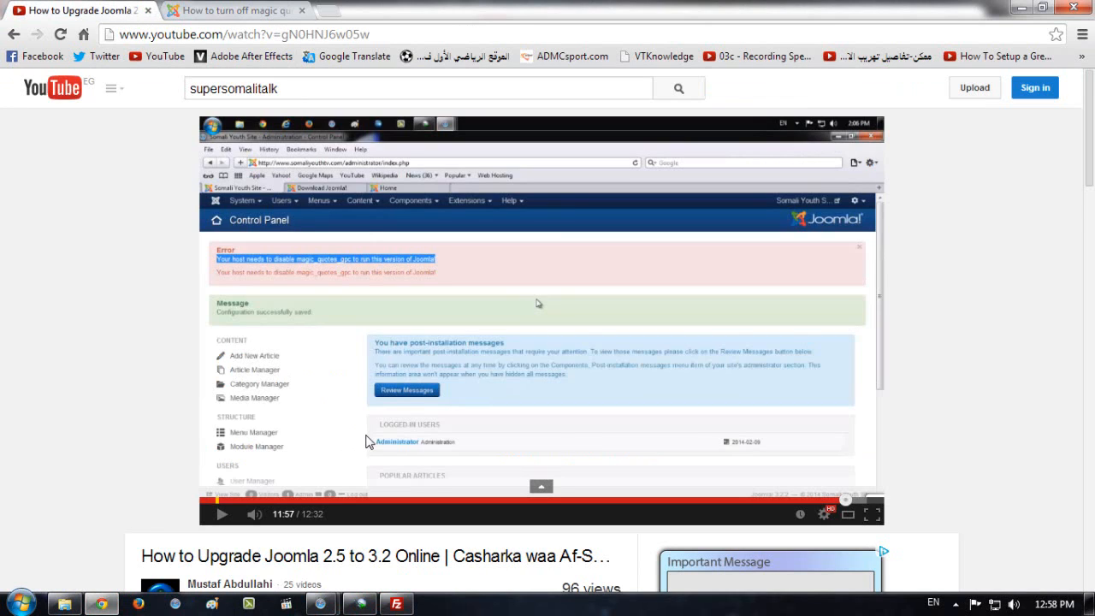
scroll(367, 440, "down", 3)
scroll(313, 442, "up", 3)
scroll(277, 420, "down", 3)
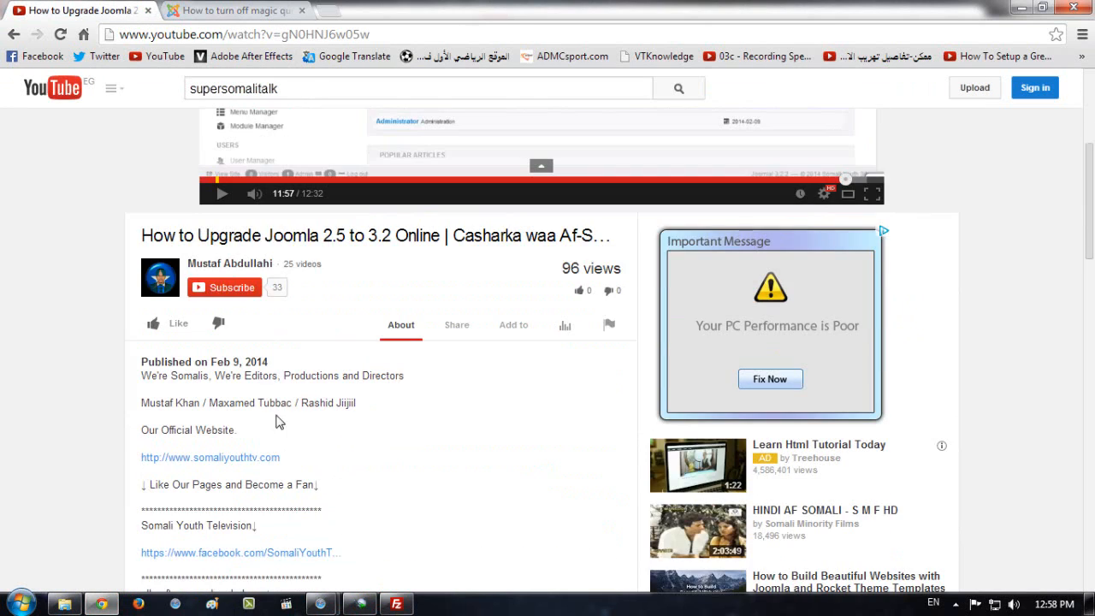
left_click(253, 267)
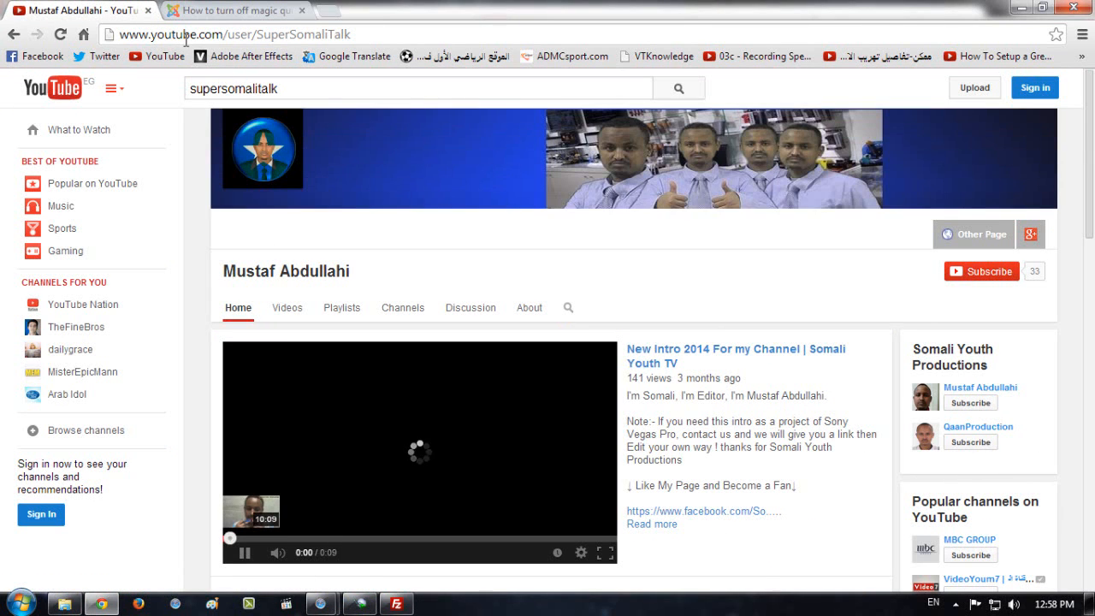
left_click(256, 36)
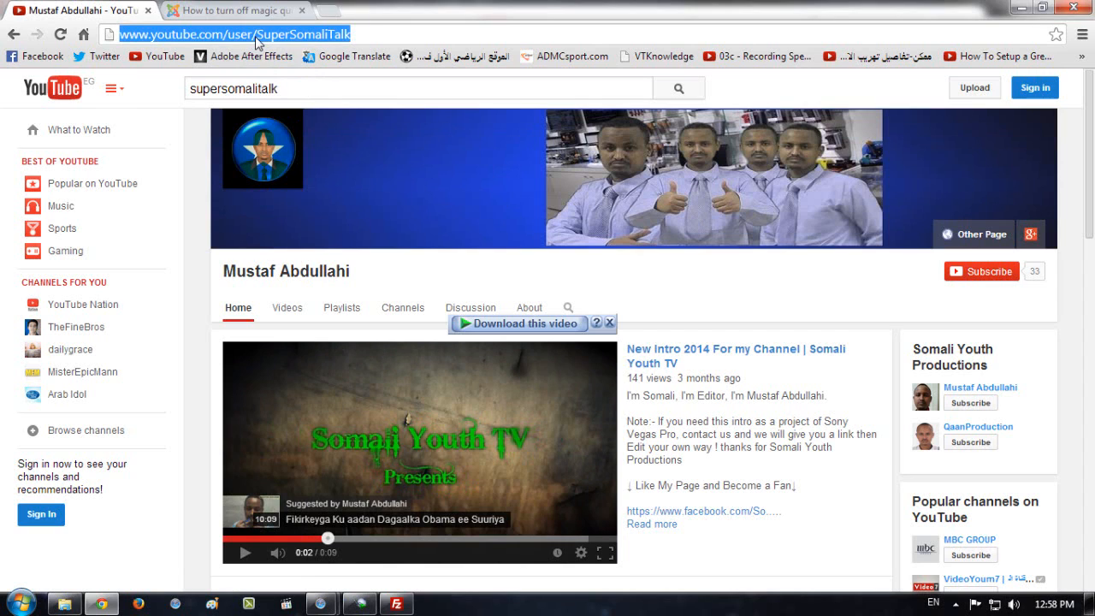
left_click(257, 35)
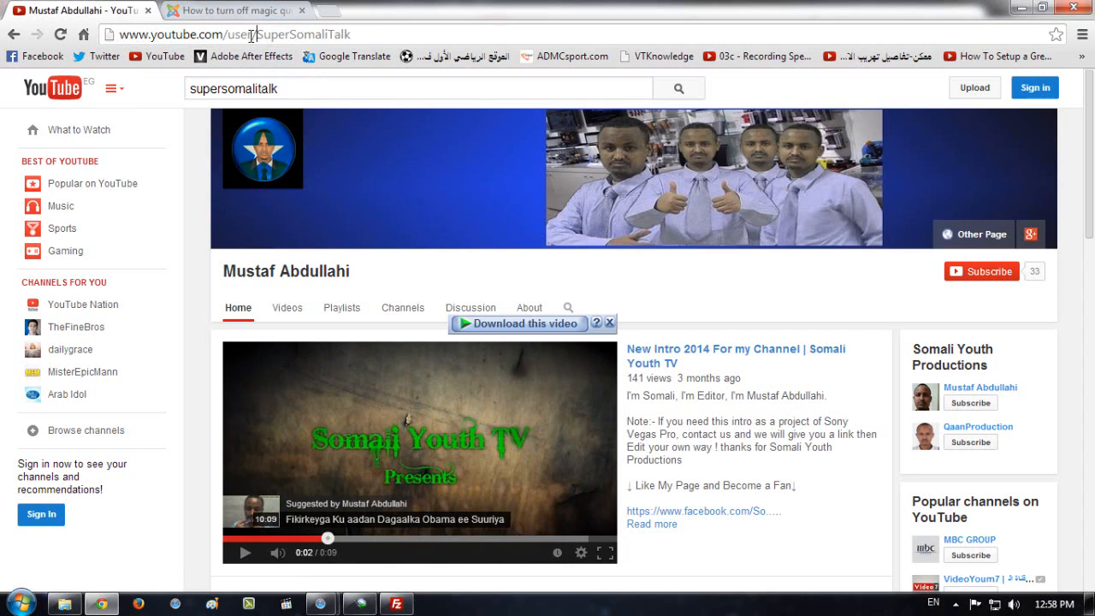
key("BackSpace")
key("BackSpace")
key("BackSpace")
key("BackSpace")
key("BackSpace")
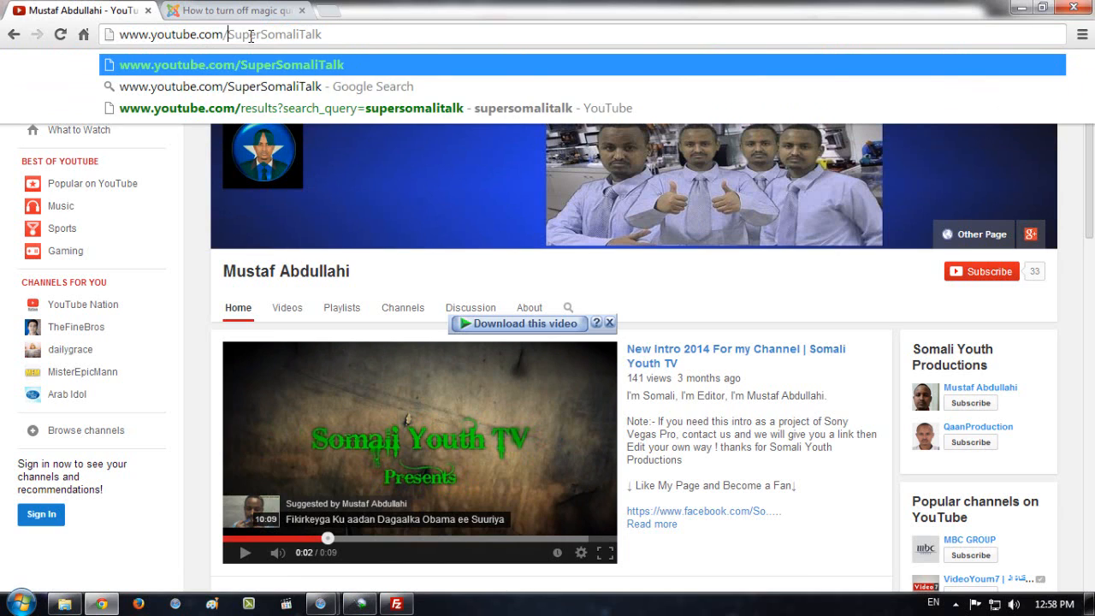
key("Return")
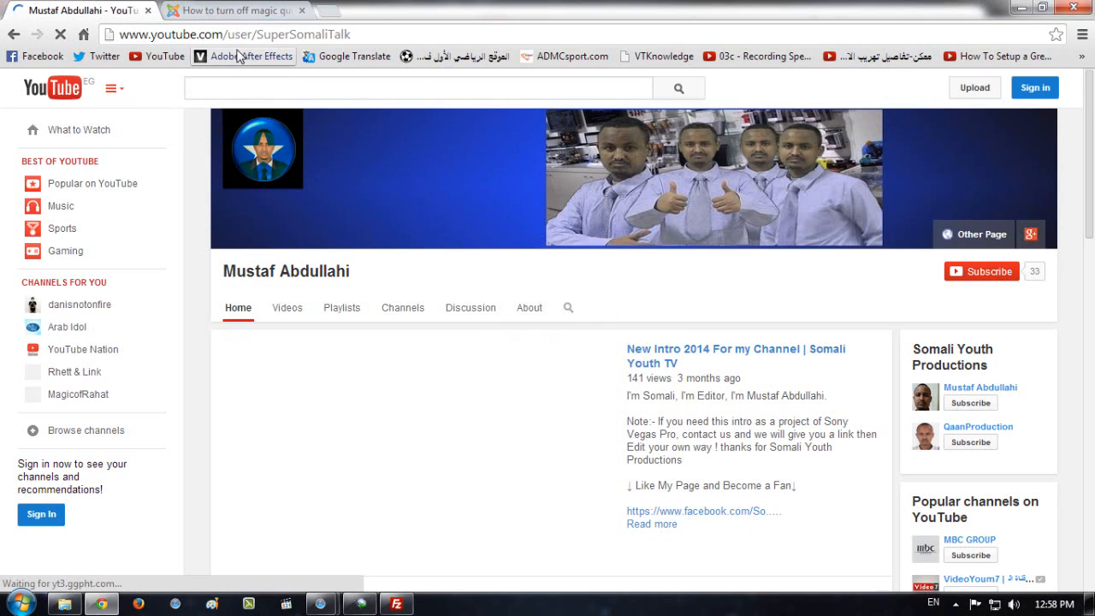
left_click(251, 35)
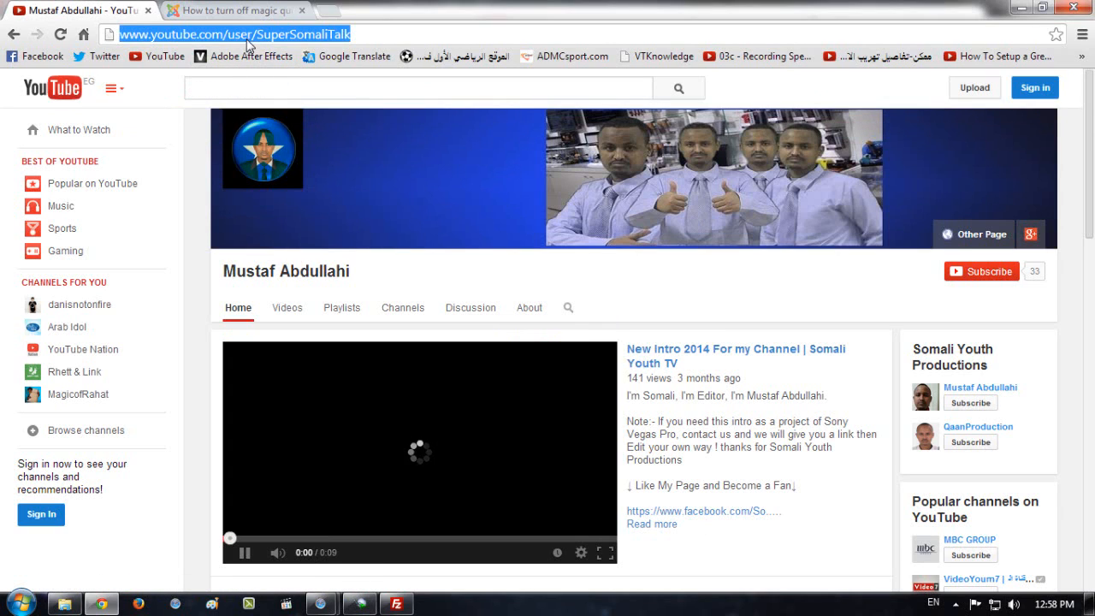
left_click(248, 34)
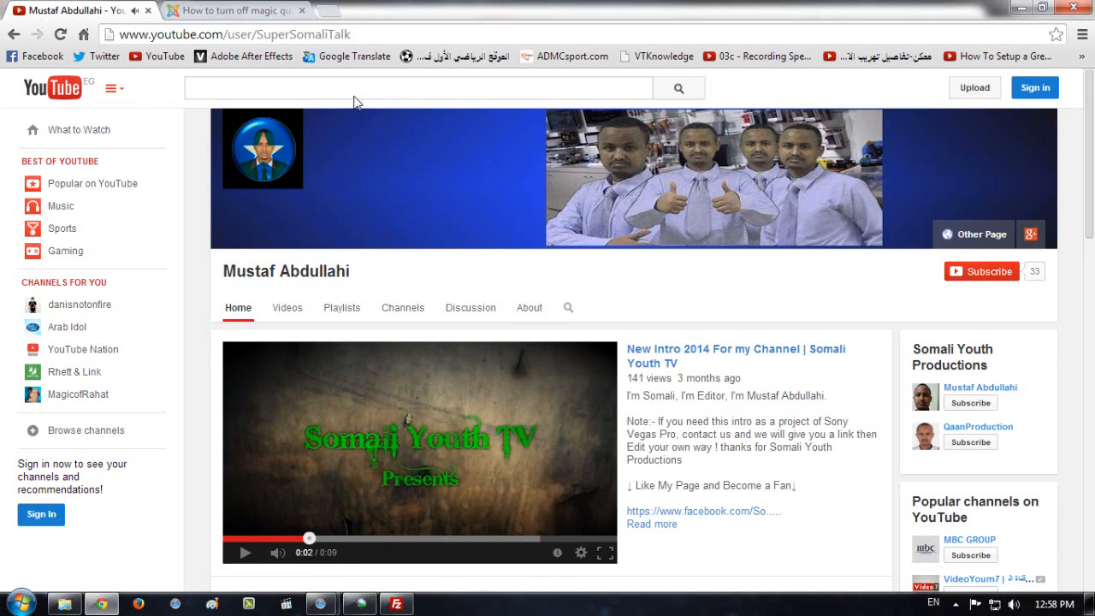
left_click(252, 34)
left_click(253, 34)
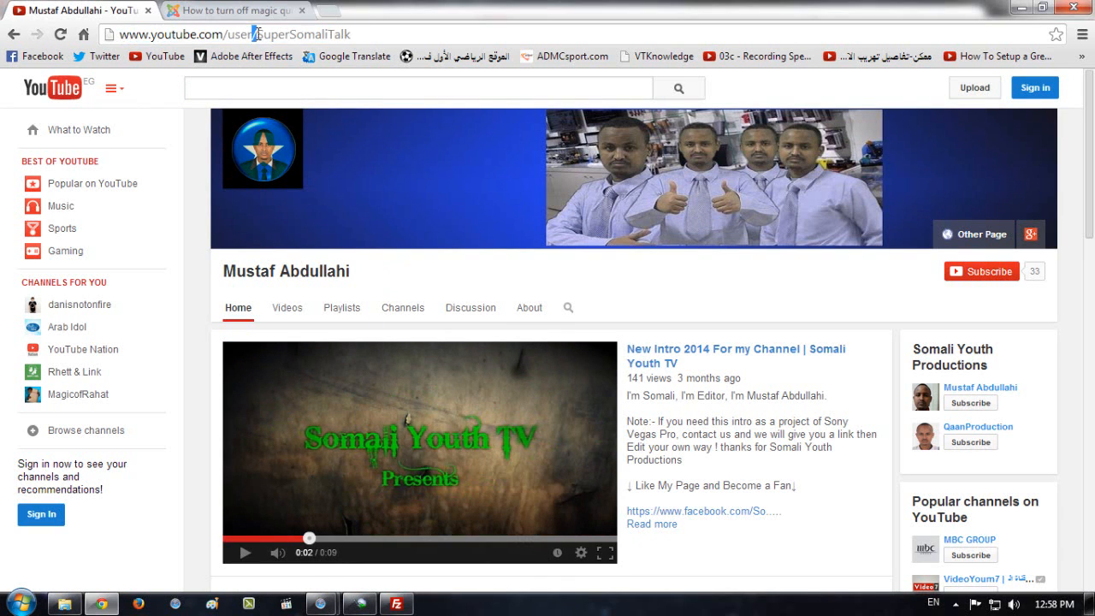
key("BackSpace")
key("BackSpace")
key("BackSpace")
key("BackSpace")
key("BackSpace")
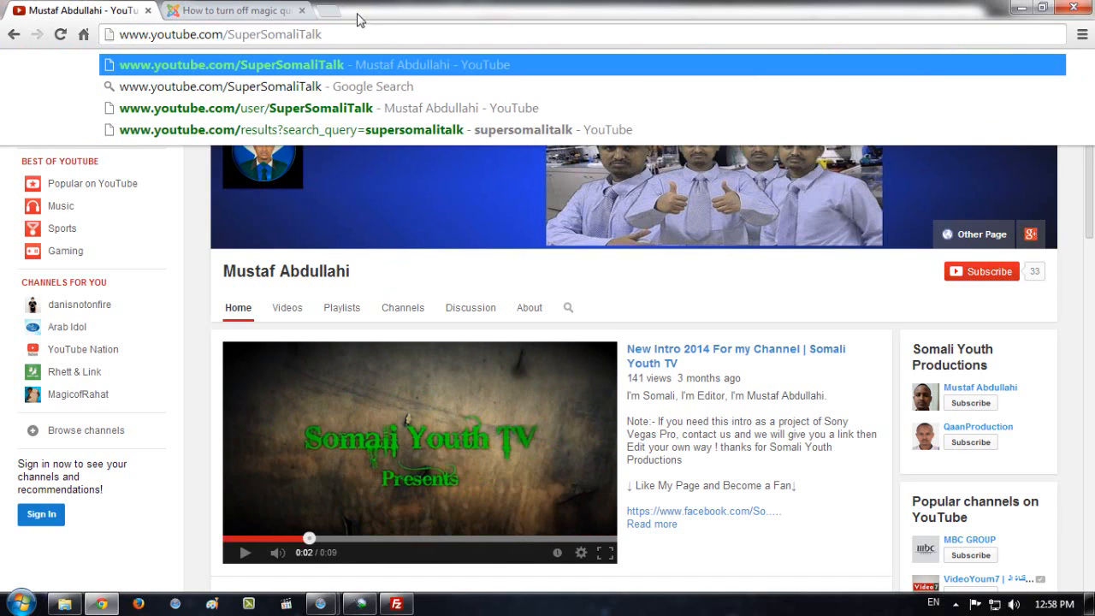
left_click(203, 214)
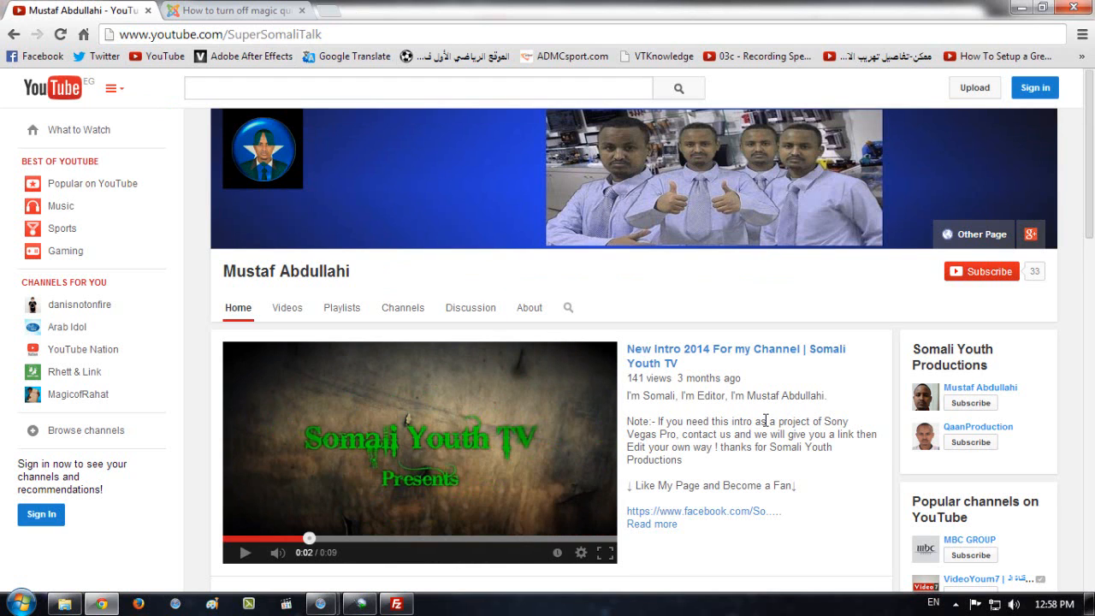
Step: Show the channel's videos filtered to Uploads and look through the list
scroll(766, 420, "down", 4)
scroll(605, 417, "down", 4)
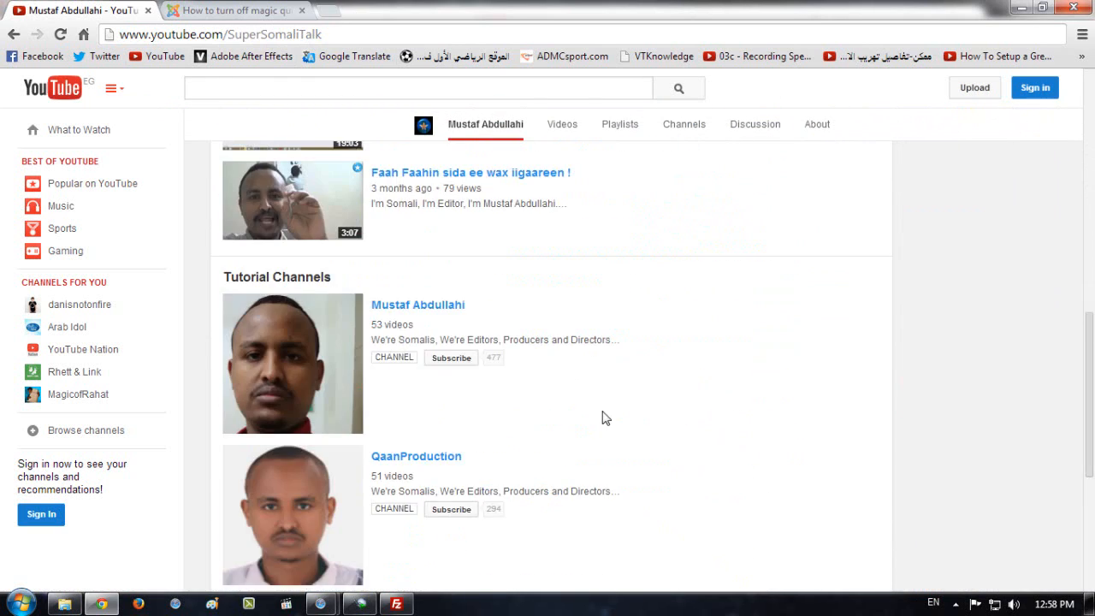
scroll(605, 417, "down", 3)
scroll(610, 414, "up", 10)
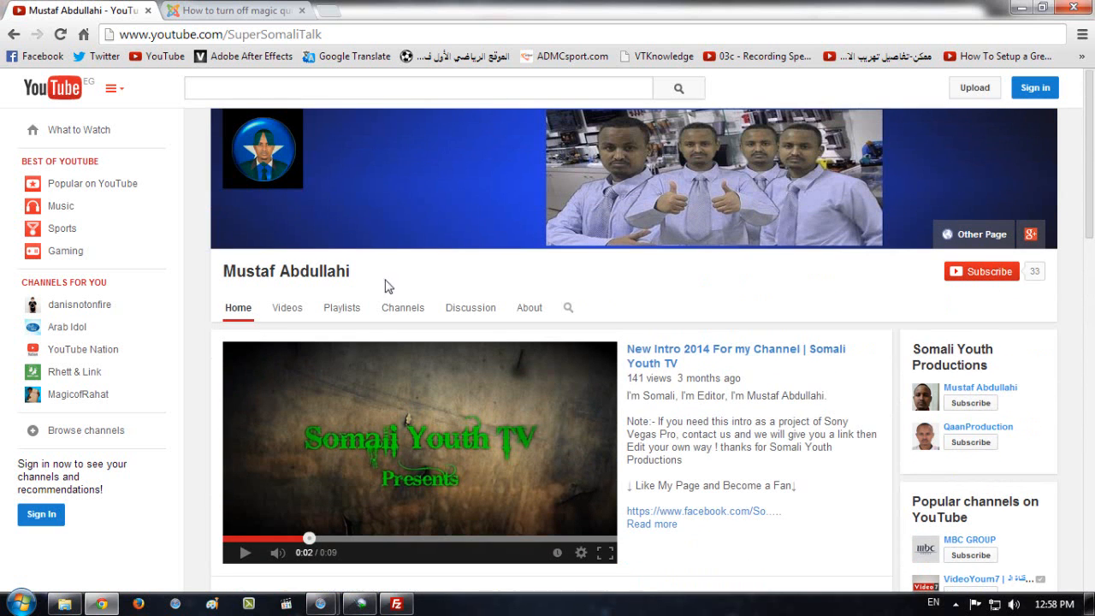
left_click(287, 309)
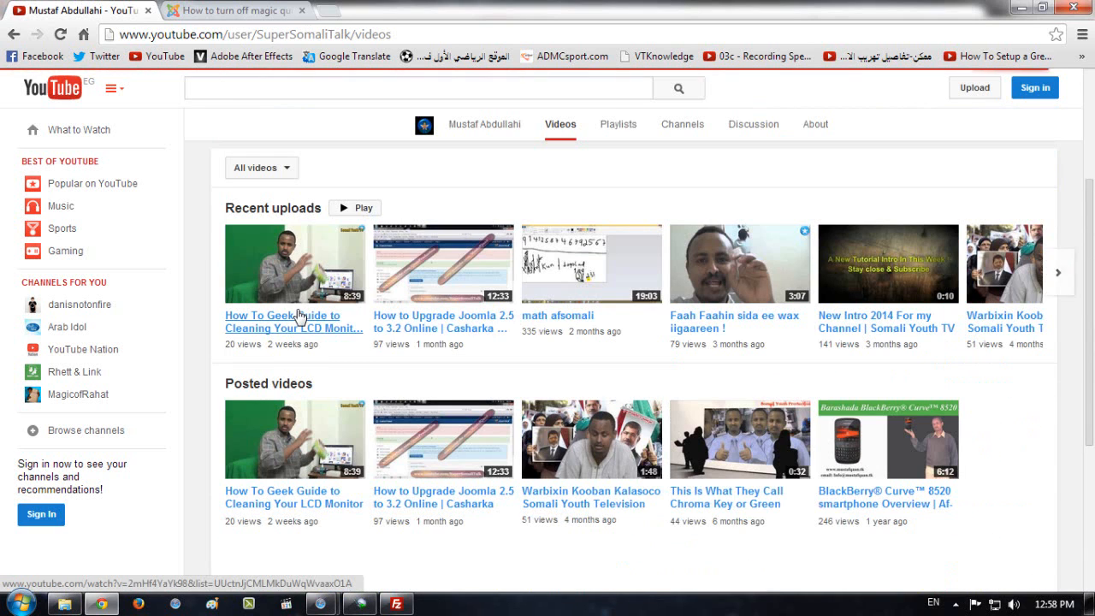
left_click(285, 170)
left_click(287, 197)
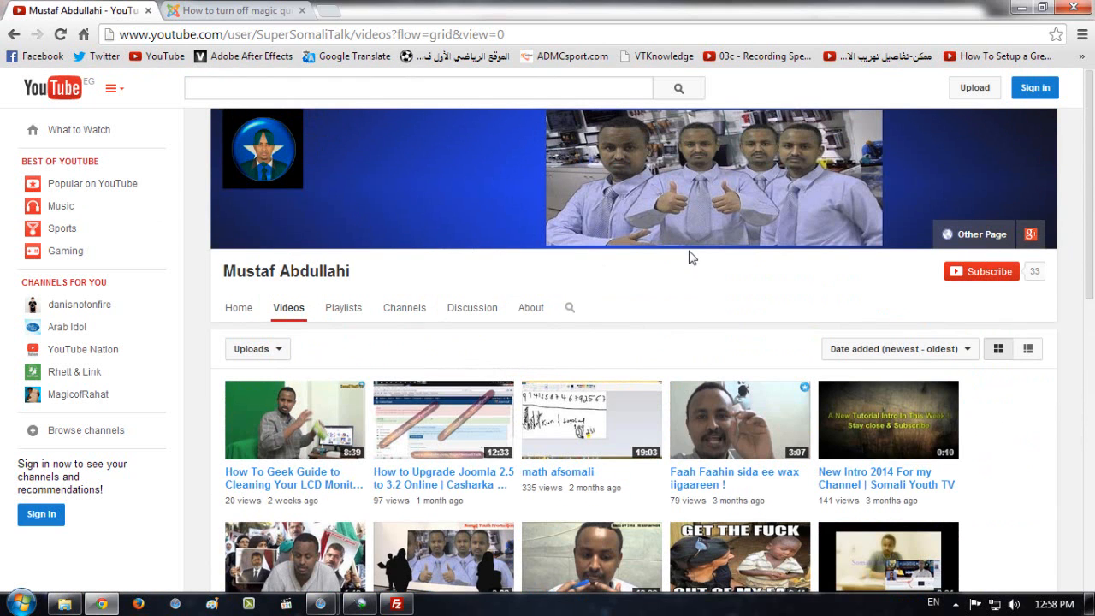
scroll(693, 255, "down", 5)
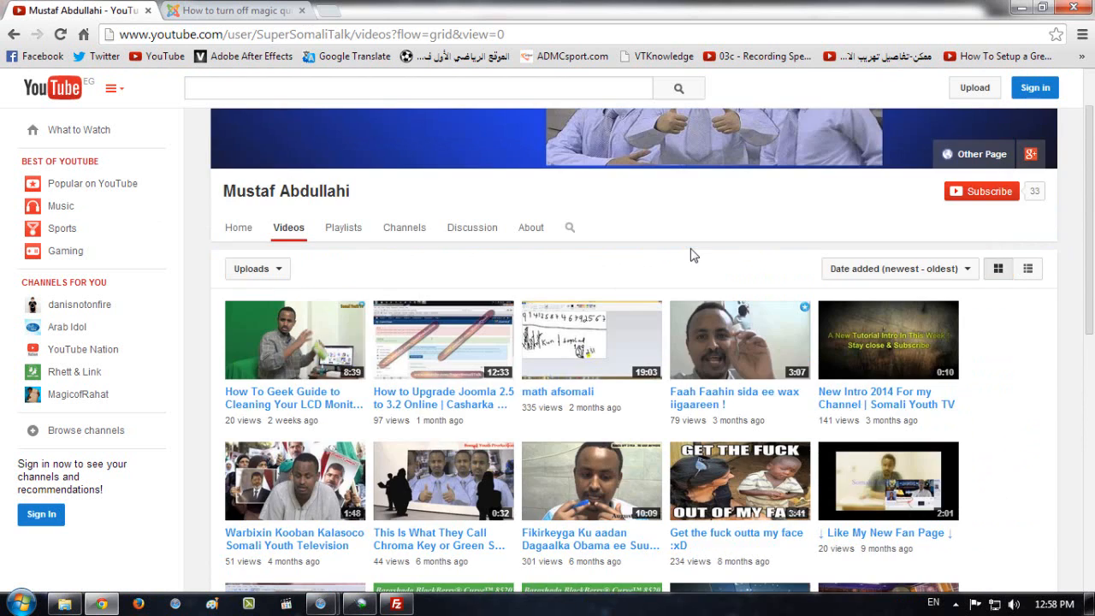
scroll(691, 254, "up", 2)
scroll(691, 254, "down", 1)
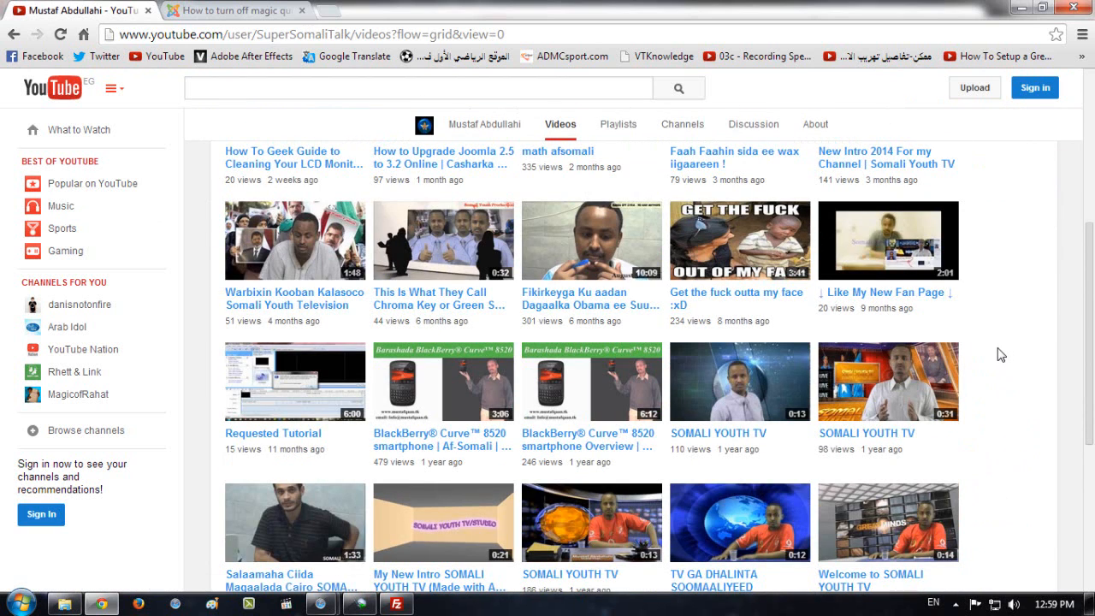
scroll(1002, 355, "up", 2)
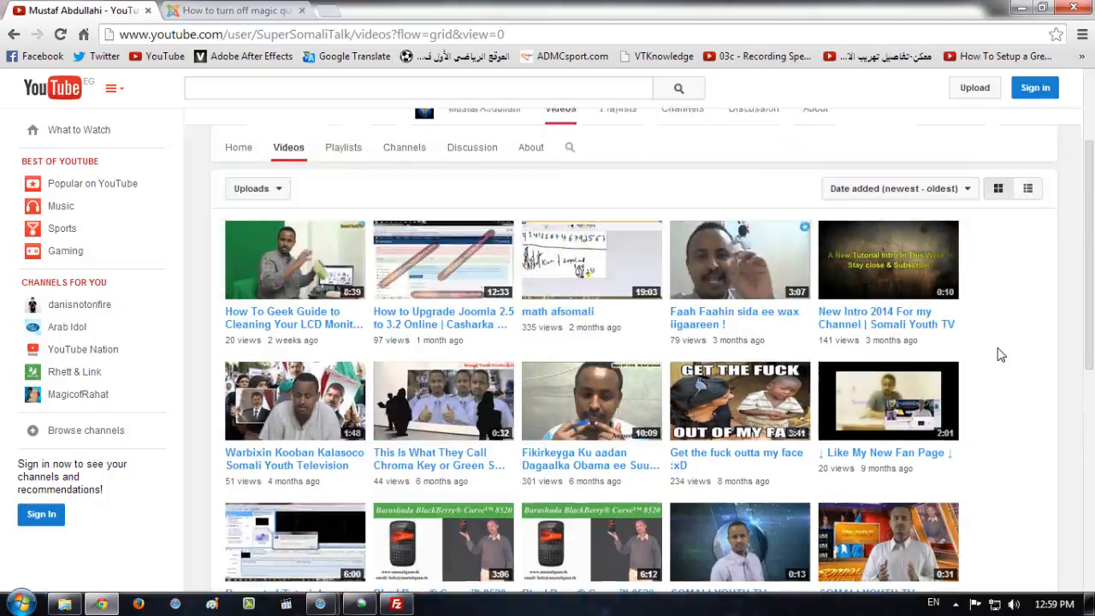